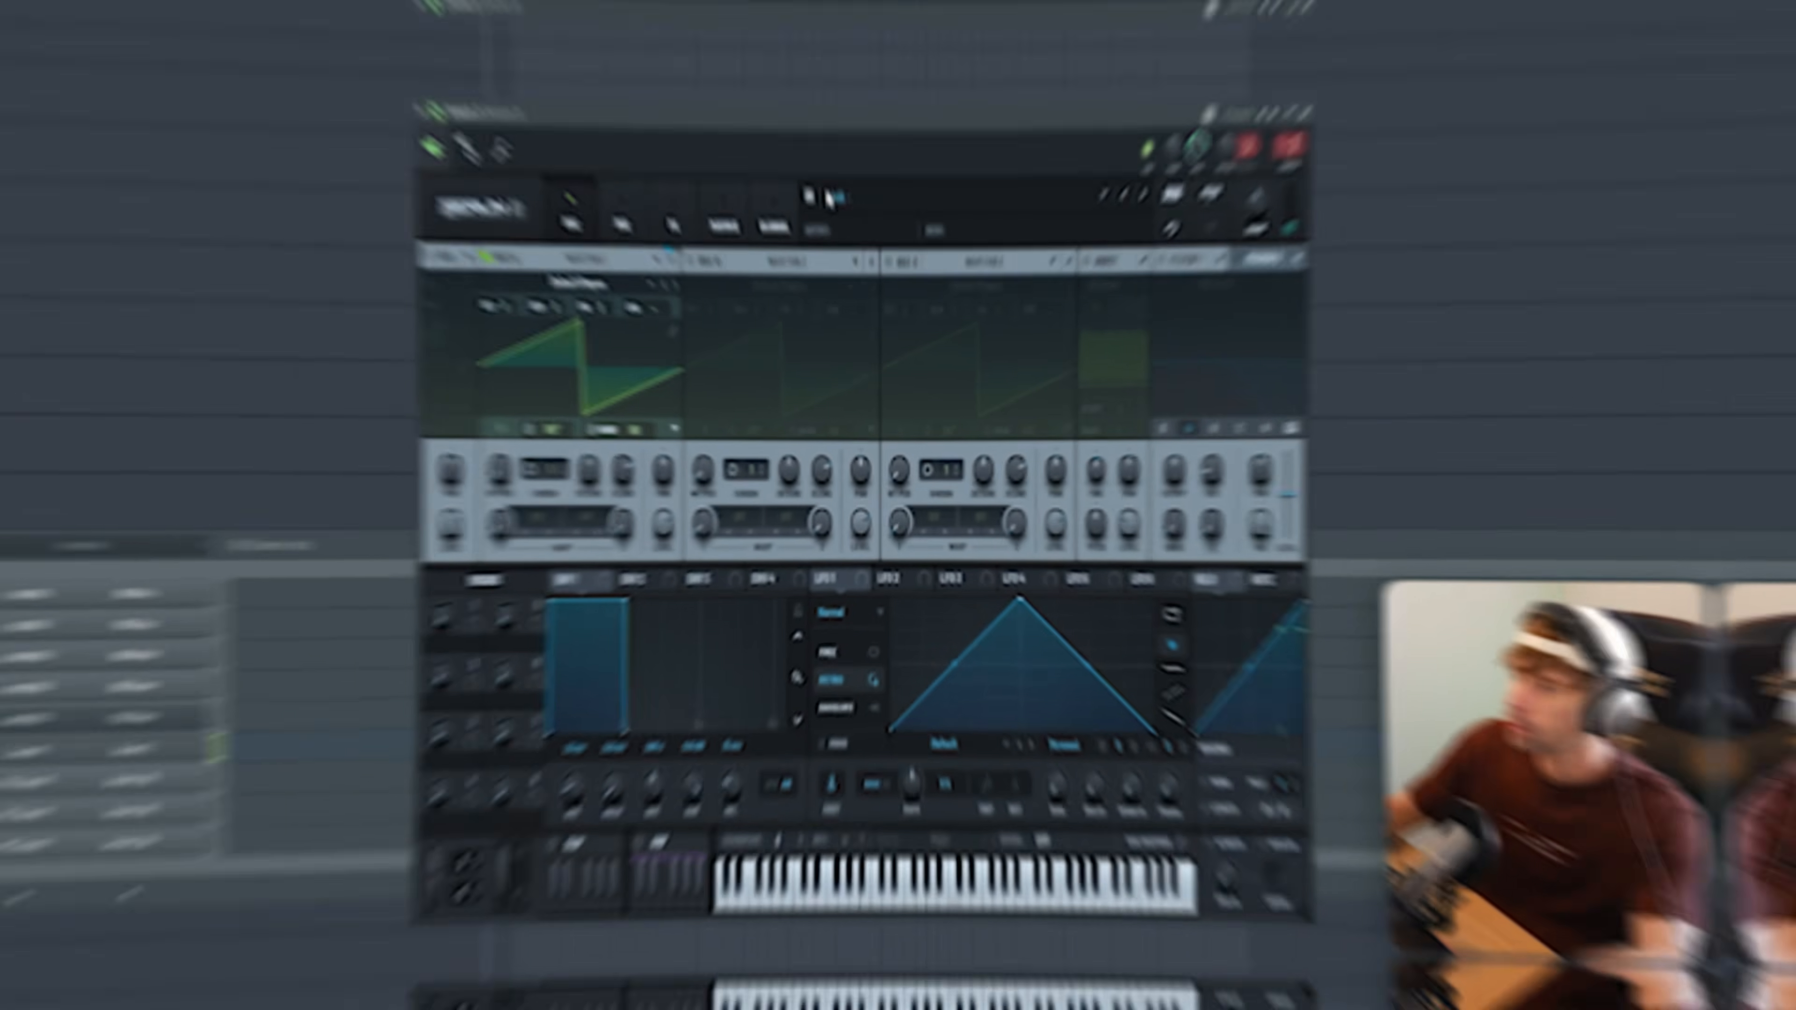
# Step: Step through the Sonance Sounds bass presets of the first Serum 2 from Bass - Dea to Bass - Low
pyautogui.click(881, 204)
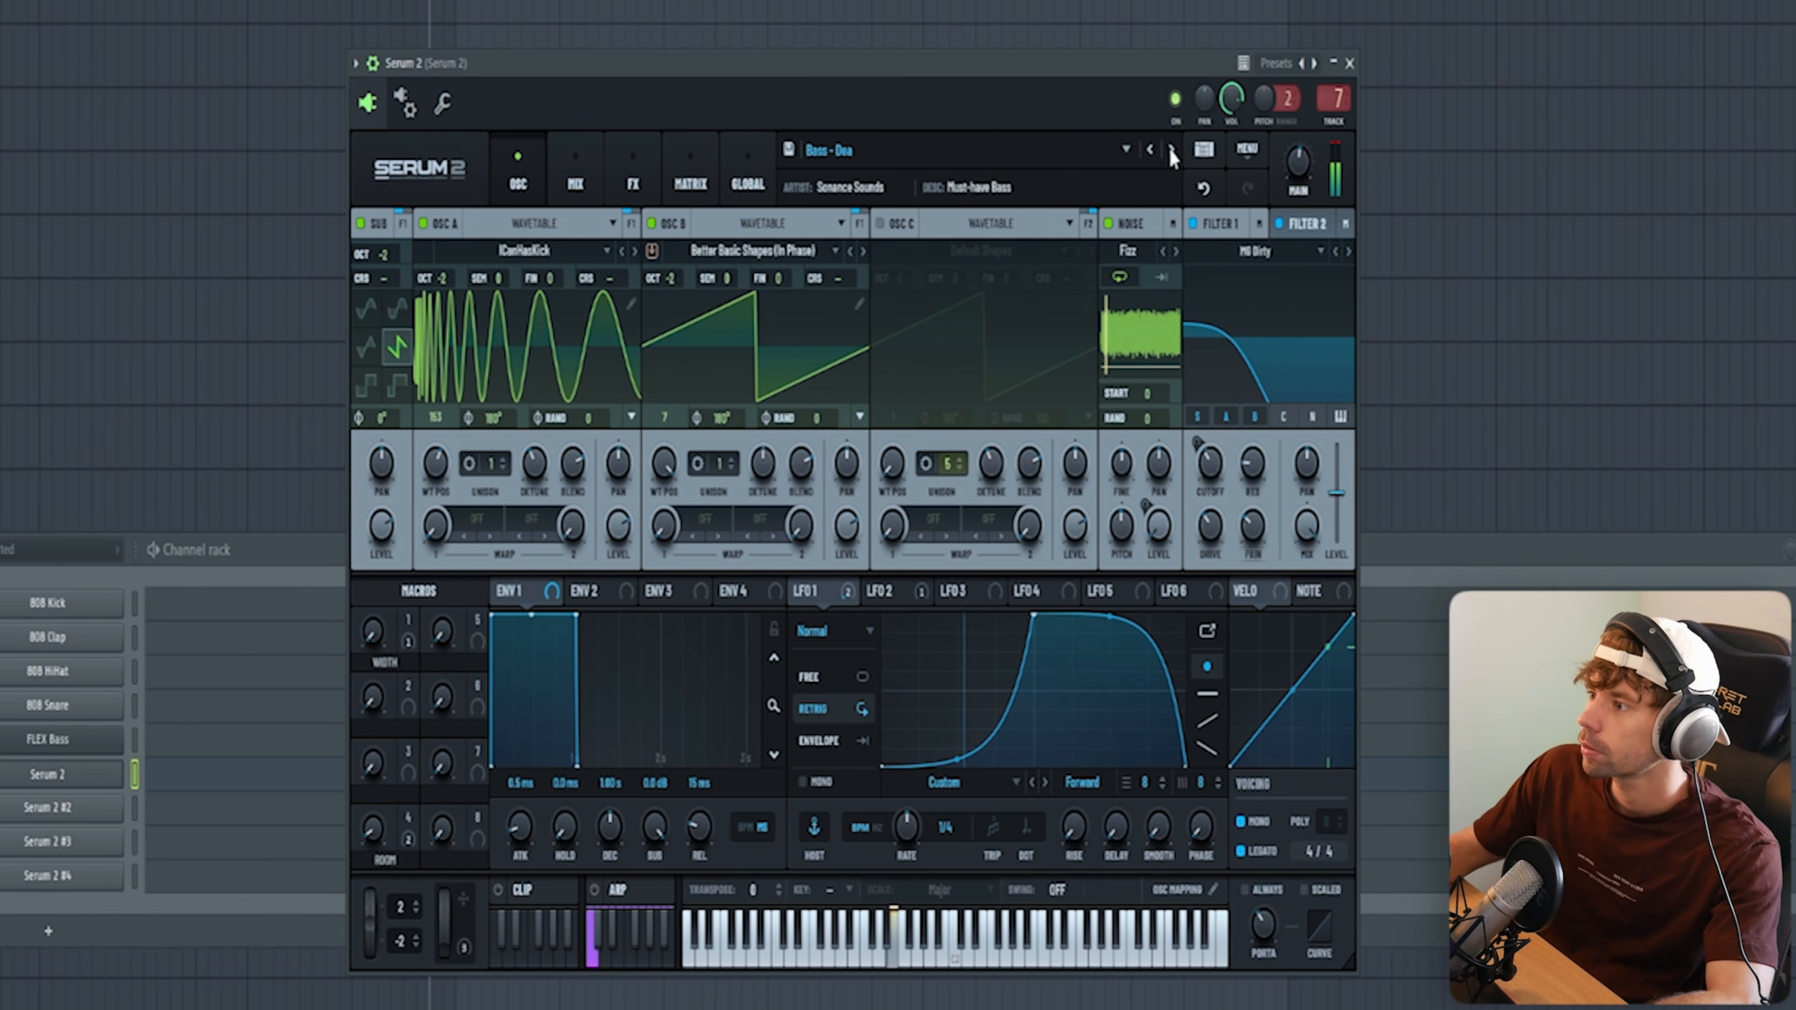
pyautogui.click(1171, 149)
pyautogui.click(1170, 149)
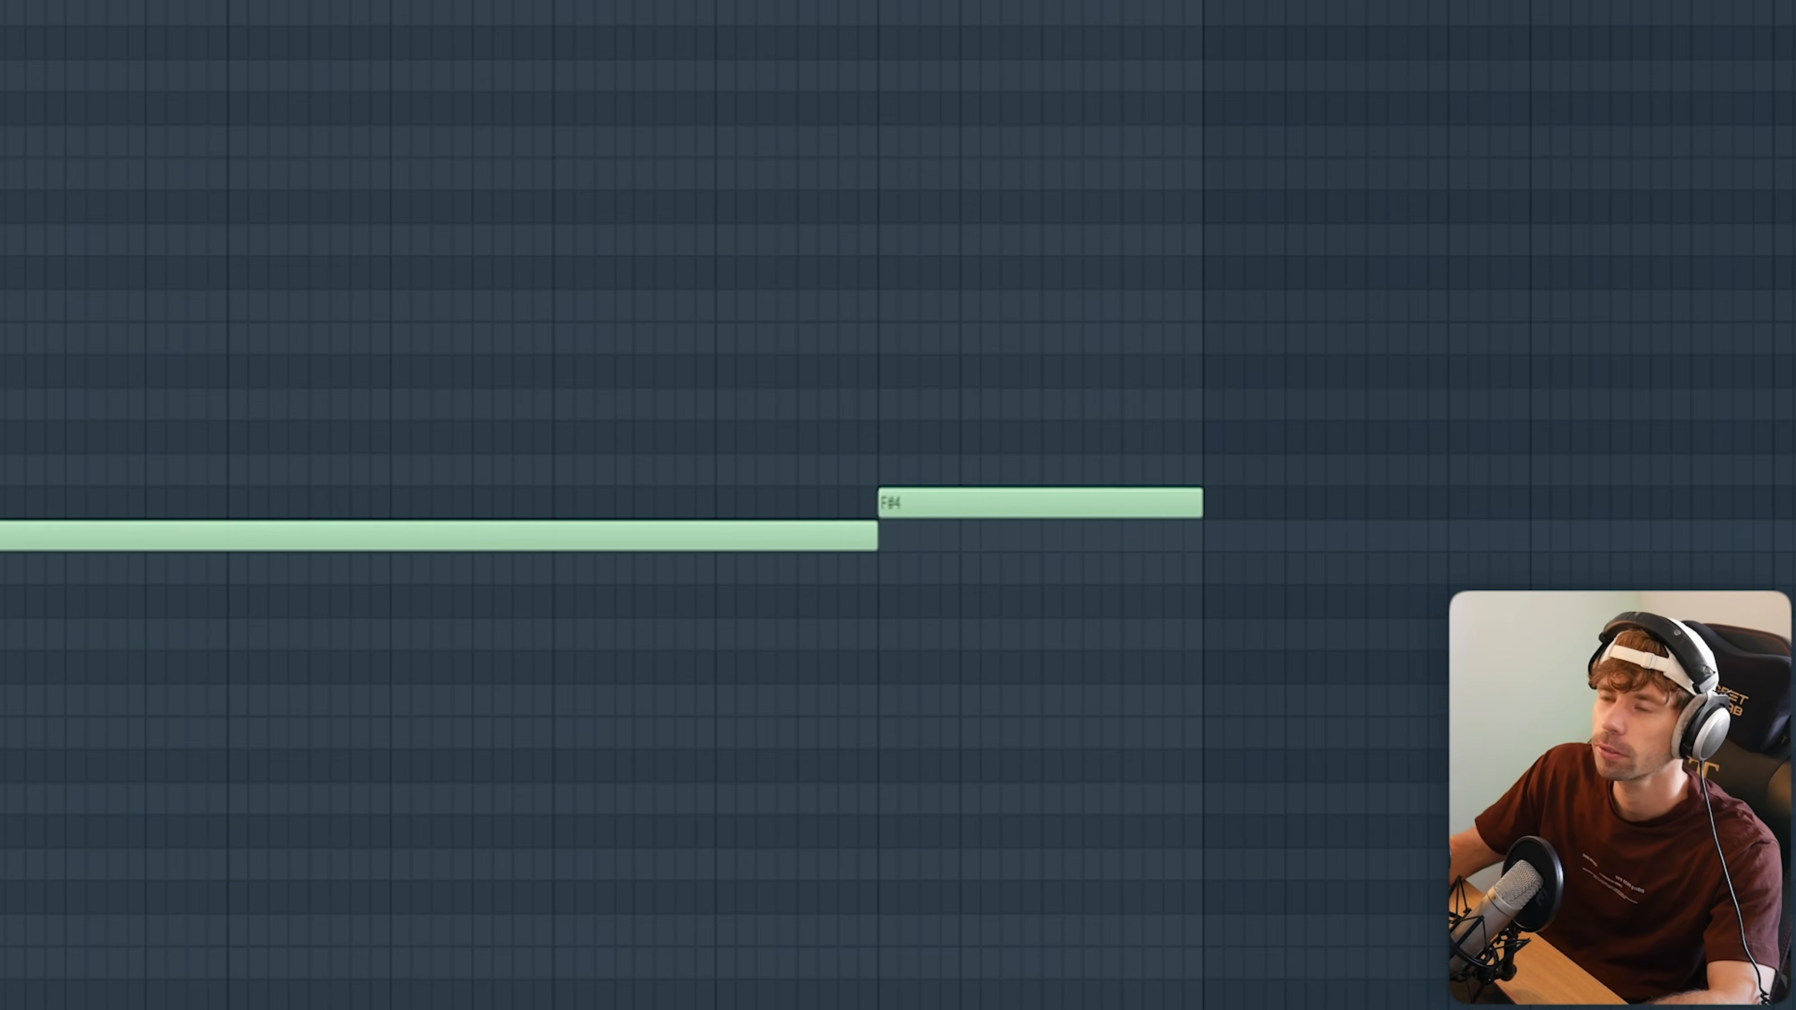
# Step: Complete the bass line with F4, F#4, F4, F#4 and D#4 notes and play it back
pyautogui.press('space')
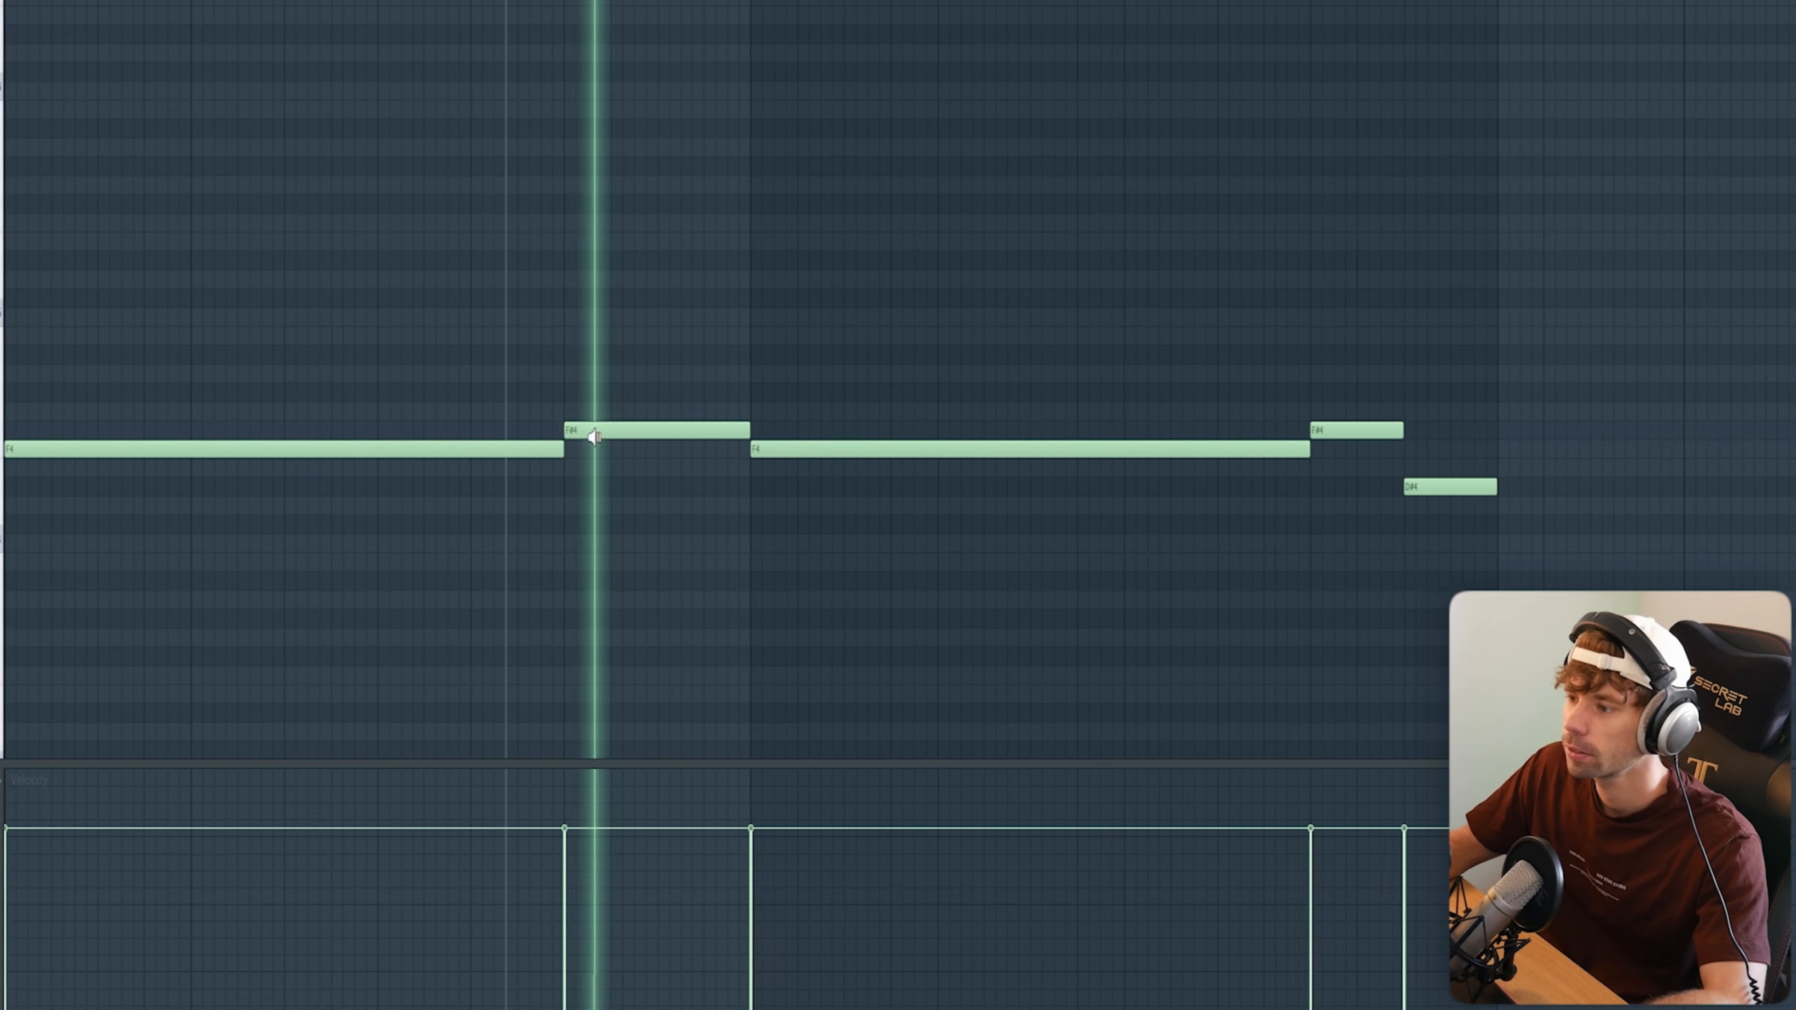
pyautogui.click(1177, 453)
pyautogui.click(1320, 431)
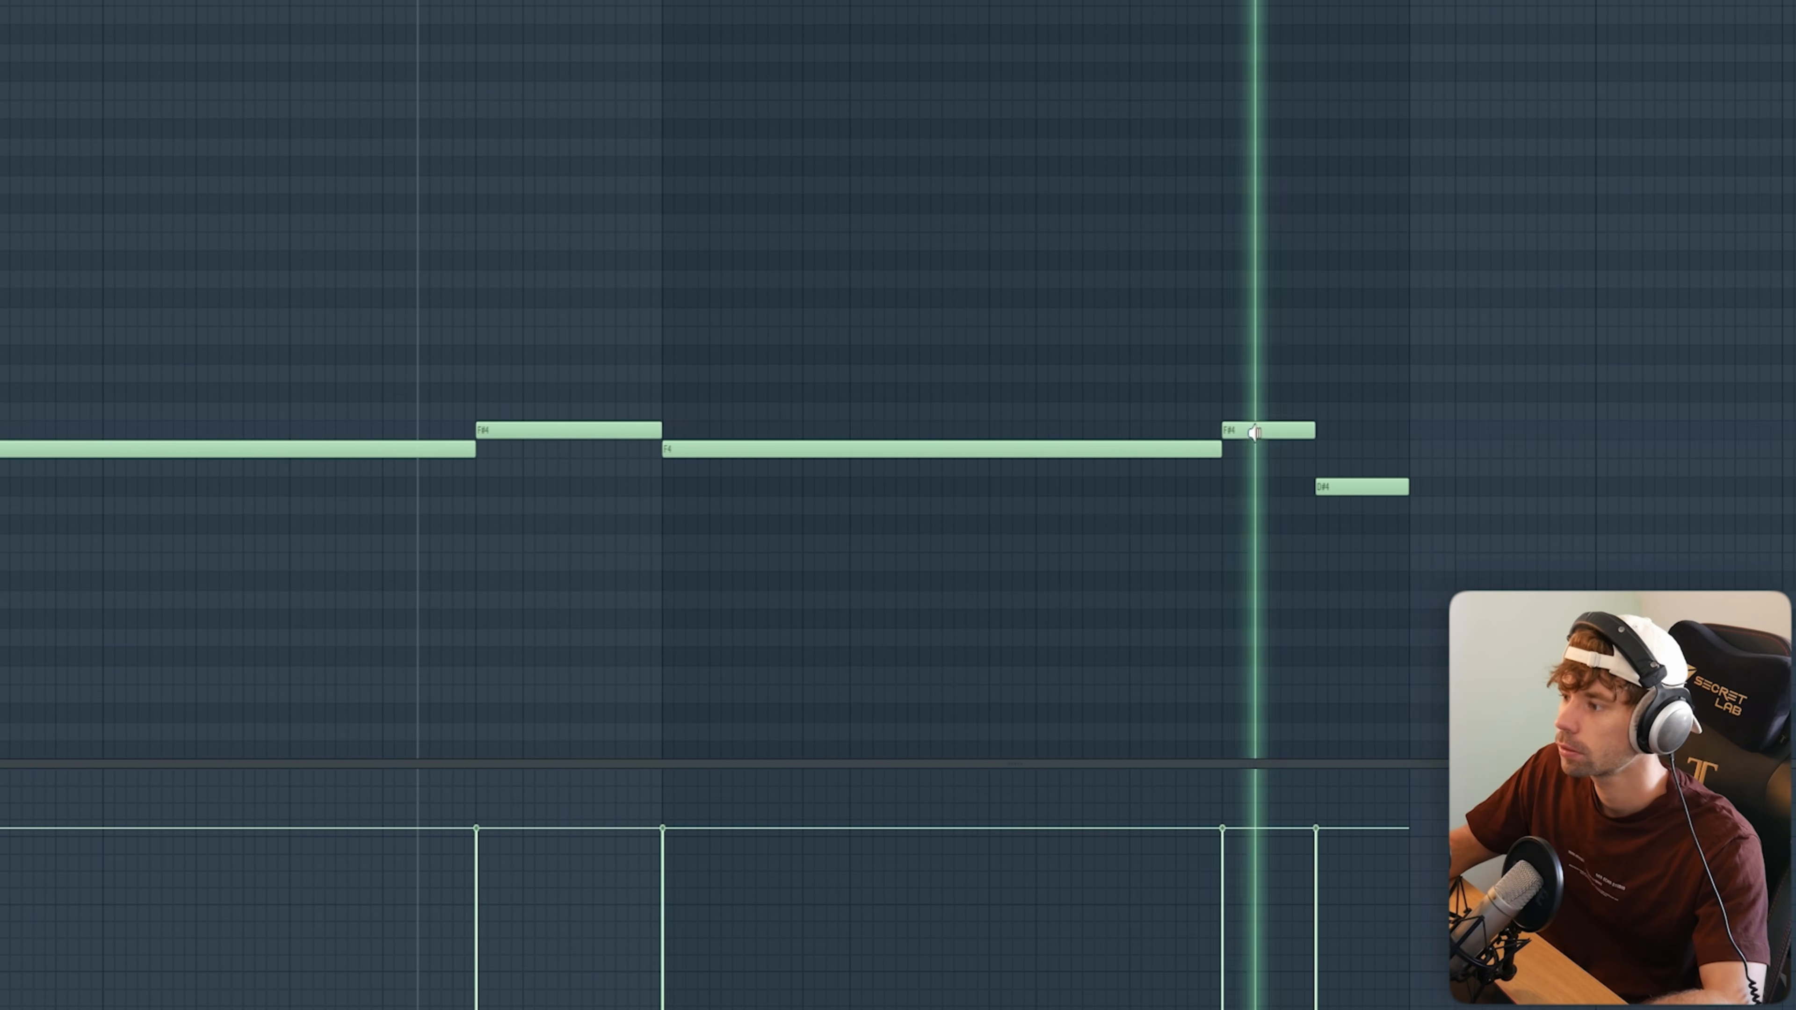
pyautogui.click(1409, 483)
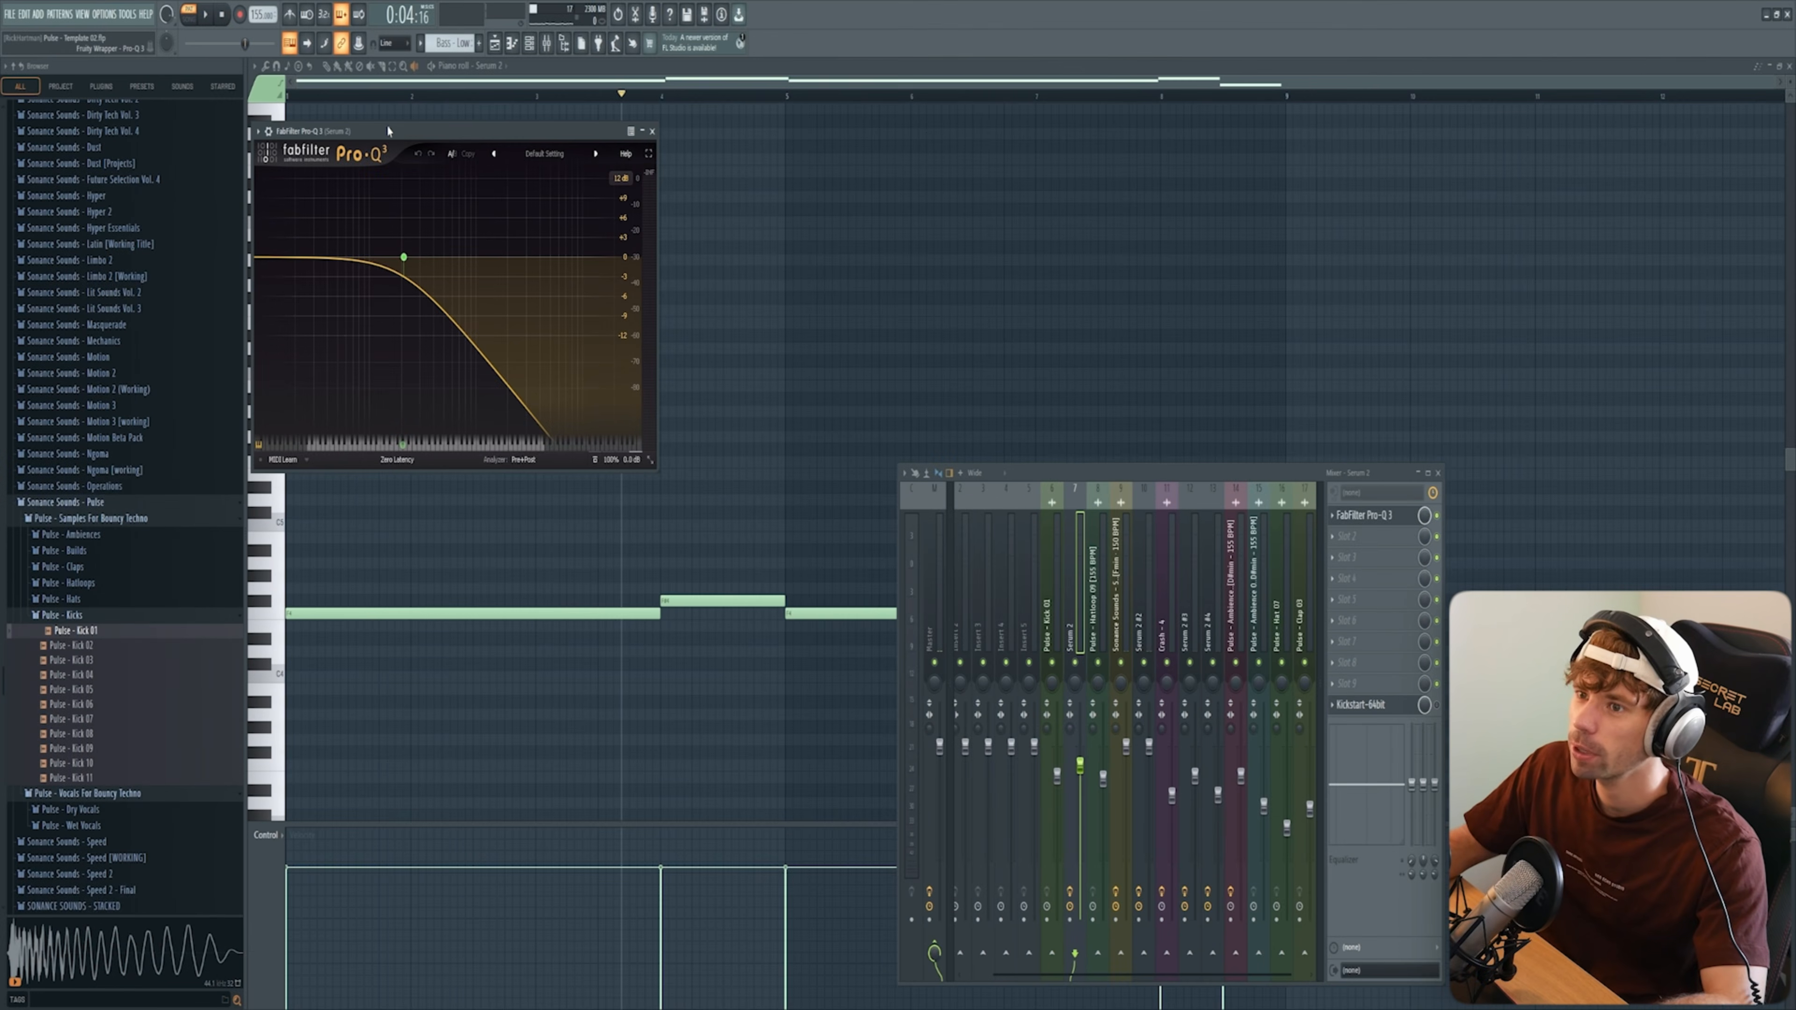
# Step: Examine the bass channel's Pro-Q 3 low-pass filter and its 1/4 Kickstart sidechain curve during playback
pyautogui.moveTo(389, 131); pyautogui.dragTo(553, 188)
pyautogui.press('space')
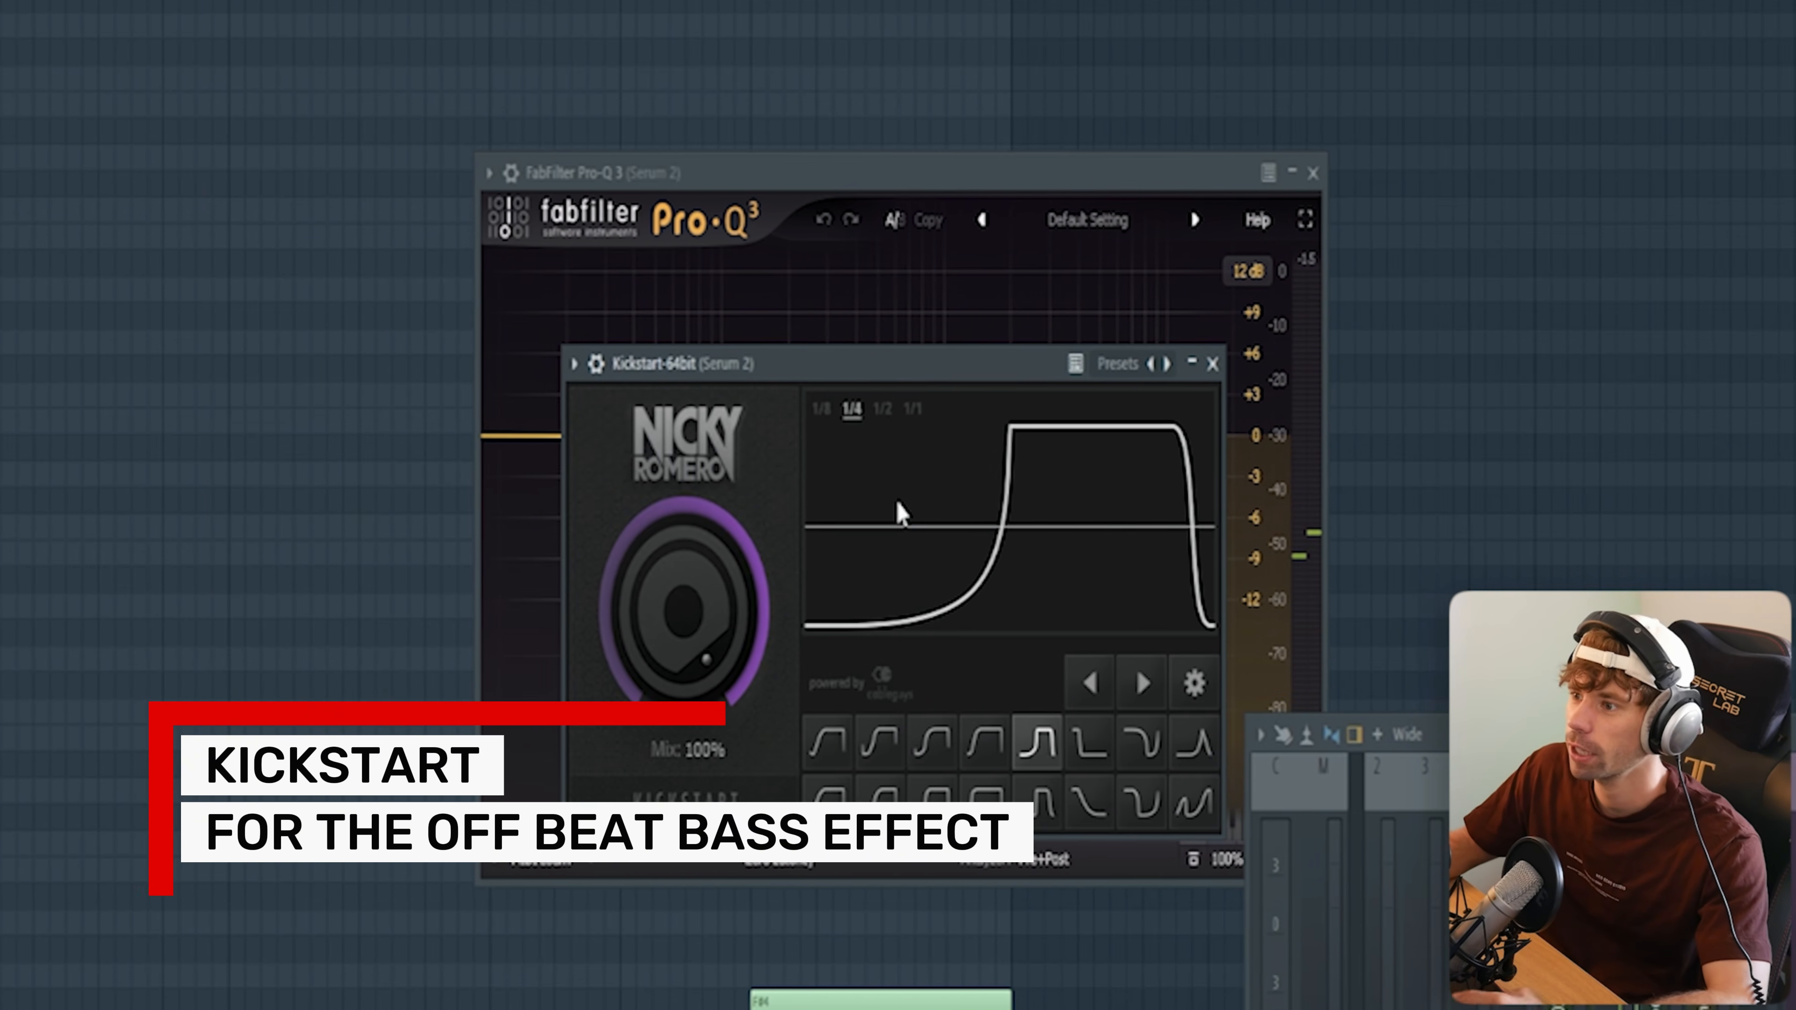
pyautogui.press('space')
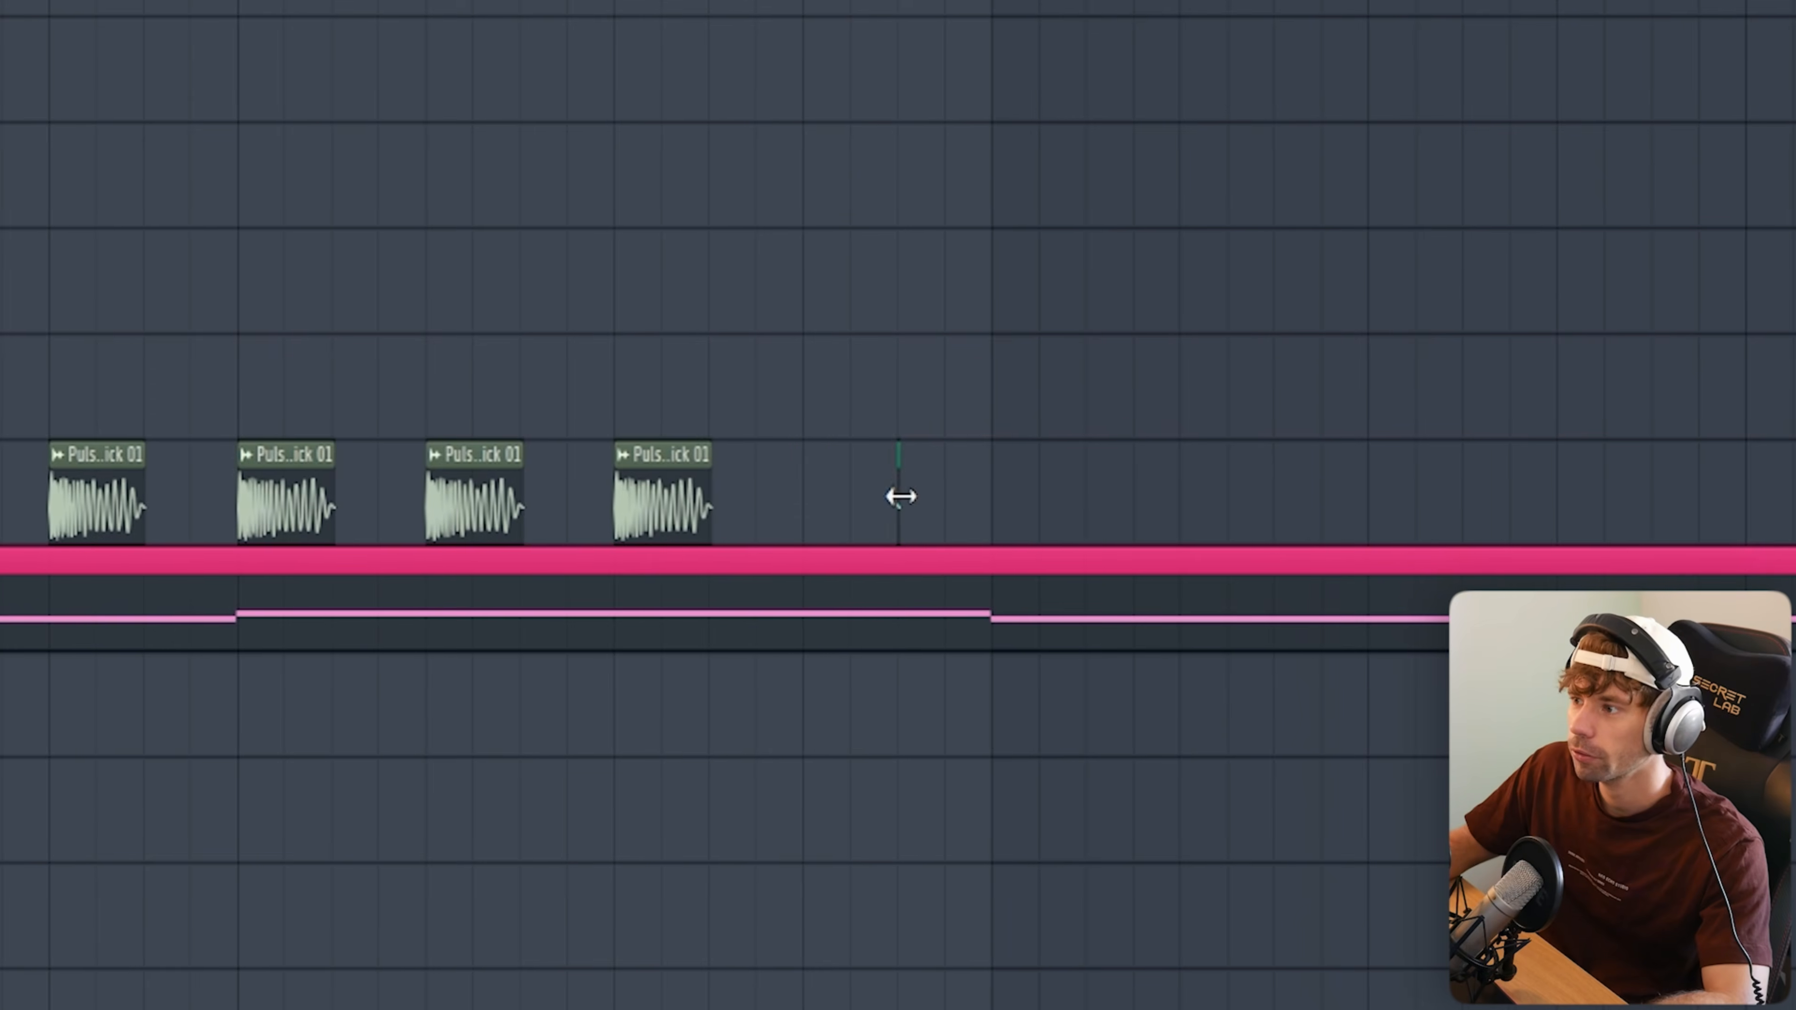
pyautogui.click(898, 497)
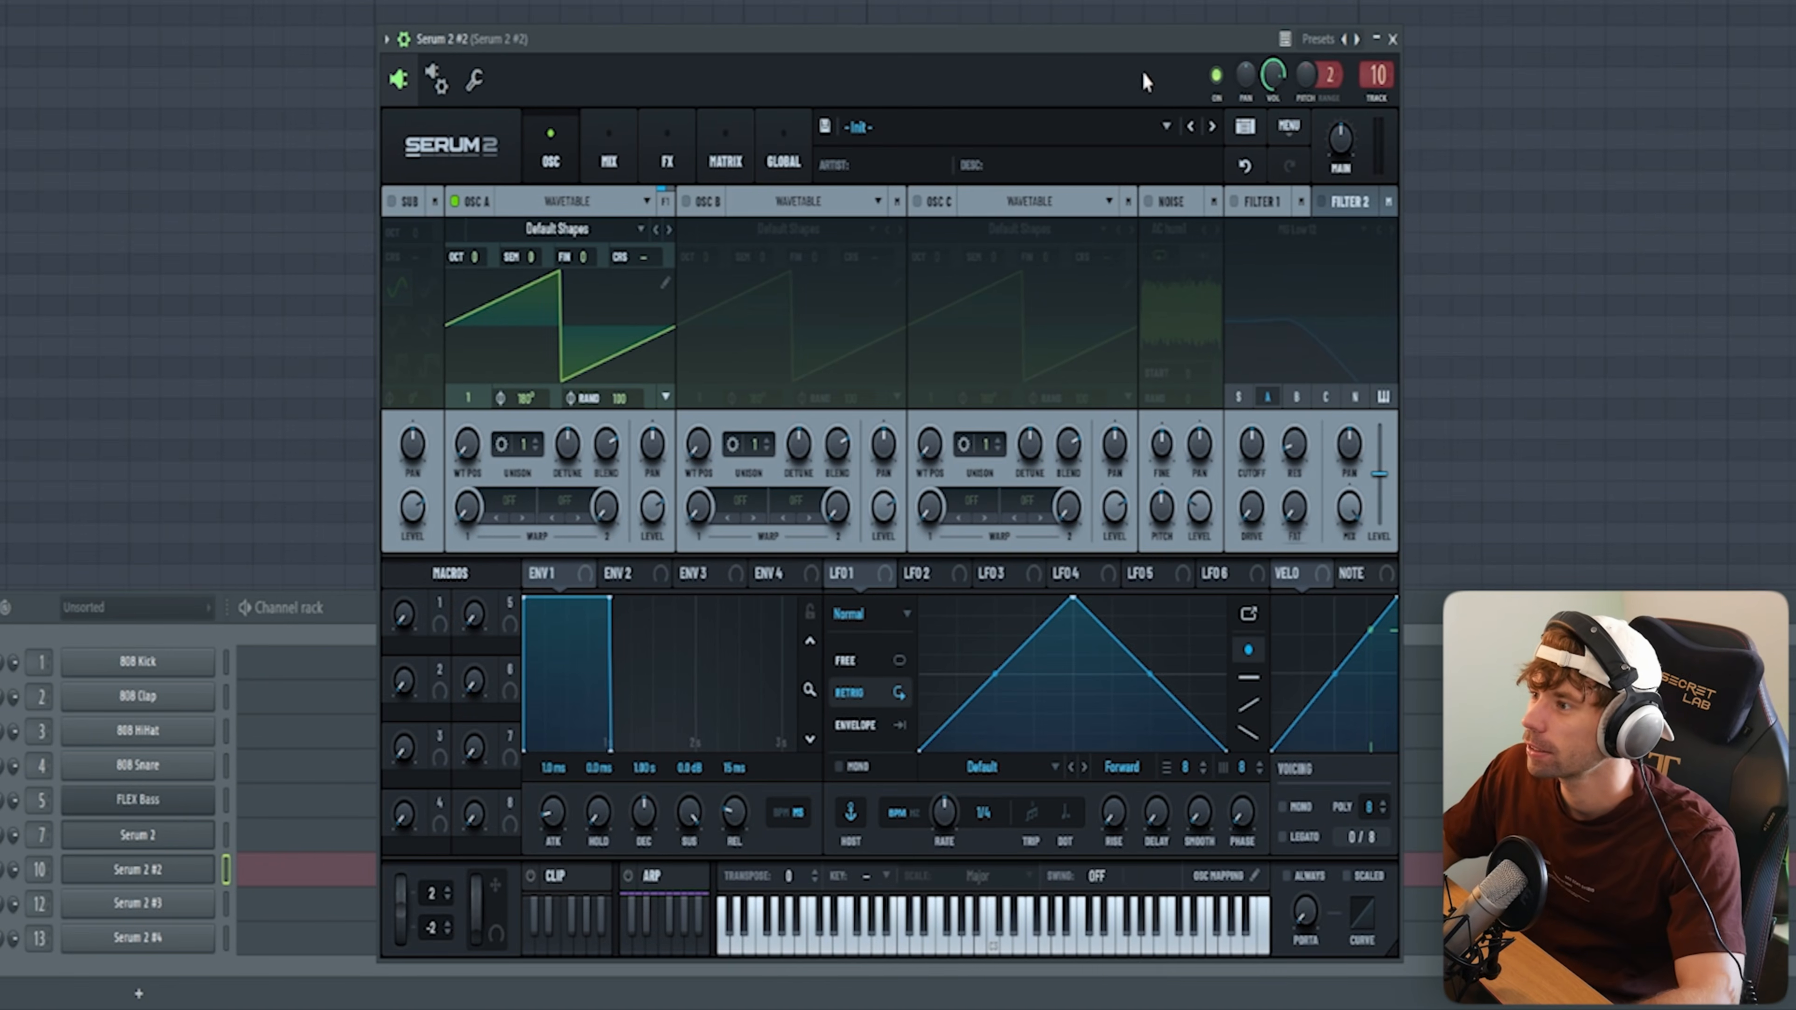
# Step: Load Lead - Atlantis in Serum 2 #2 and step past Lead - Lights to Lead - Squared
pyautogui.click(1138, 125)
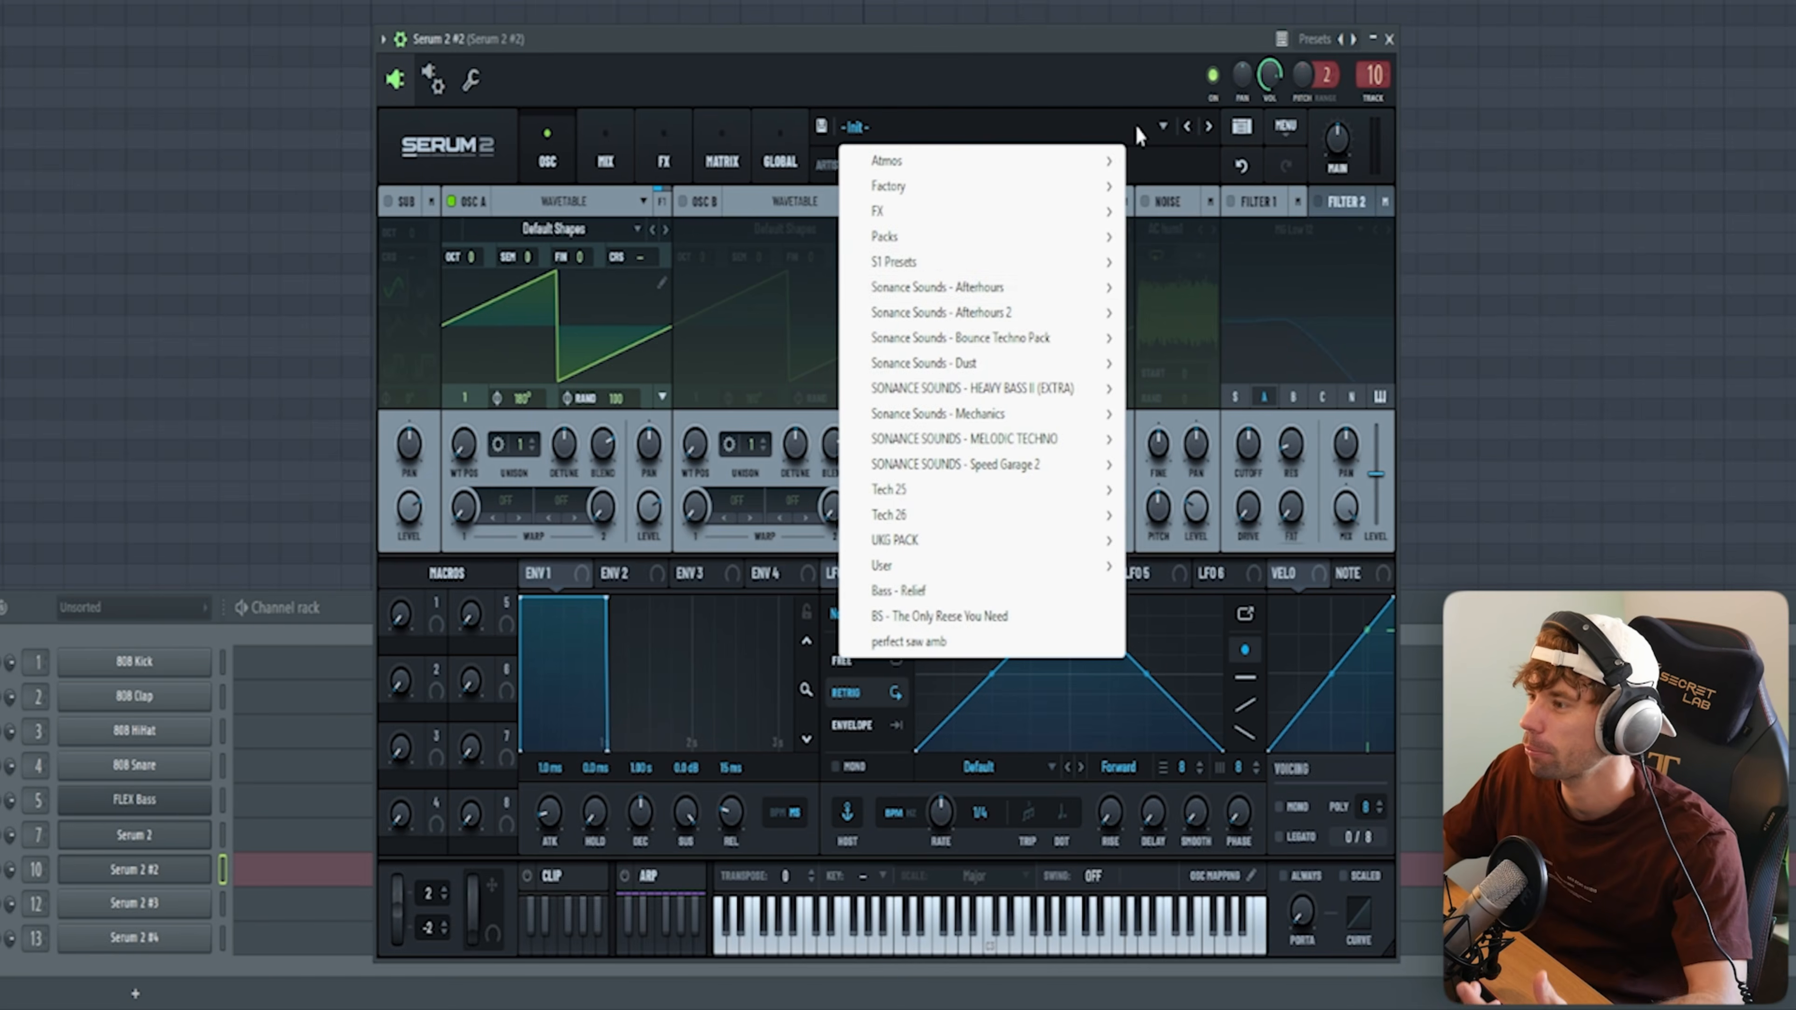
pyautogui.click(1158, 412)
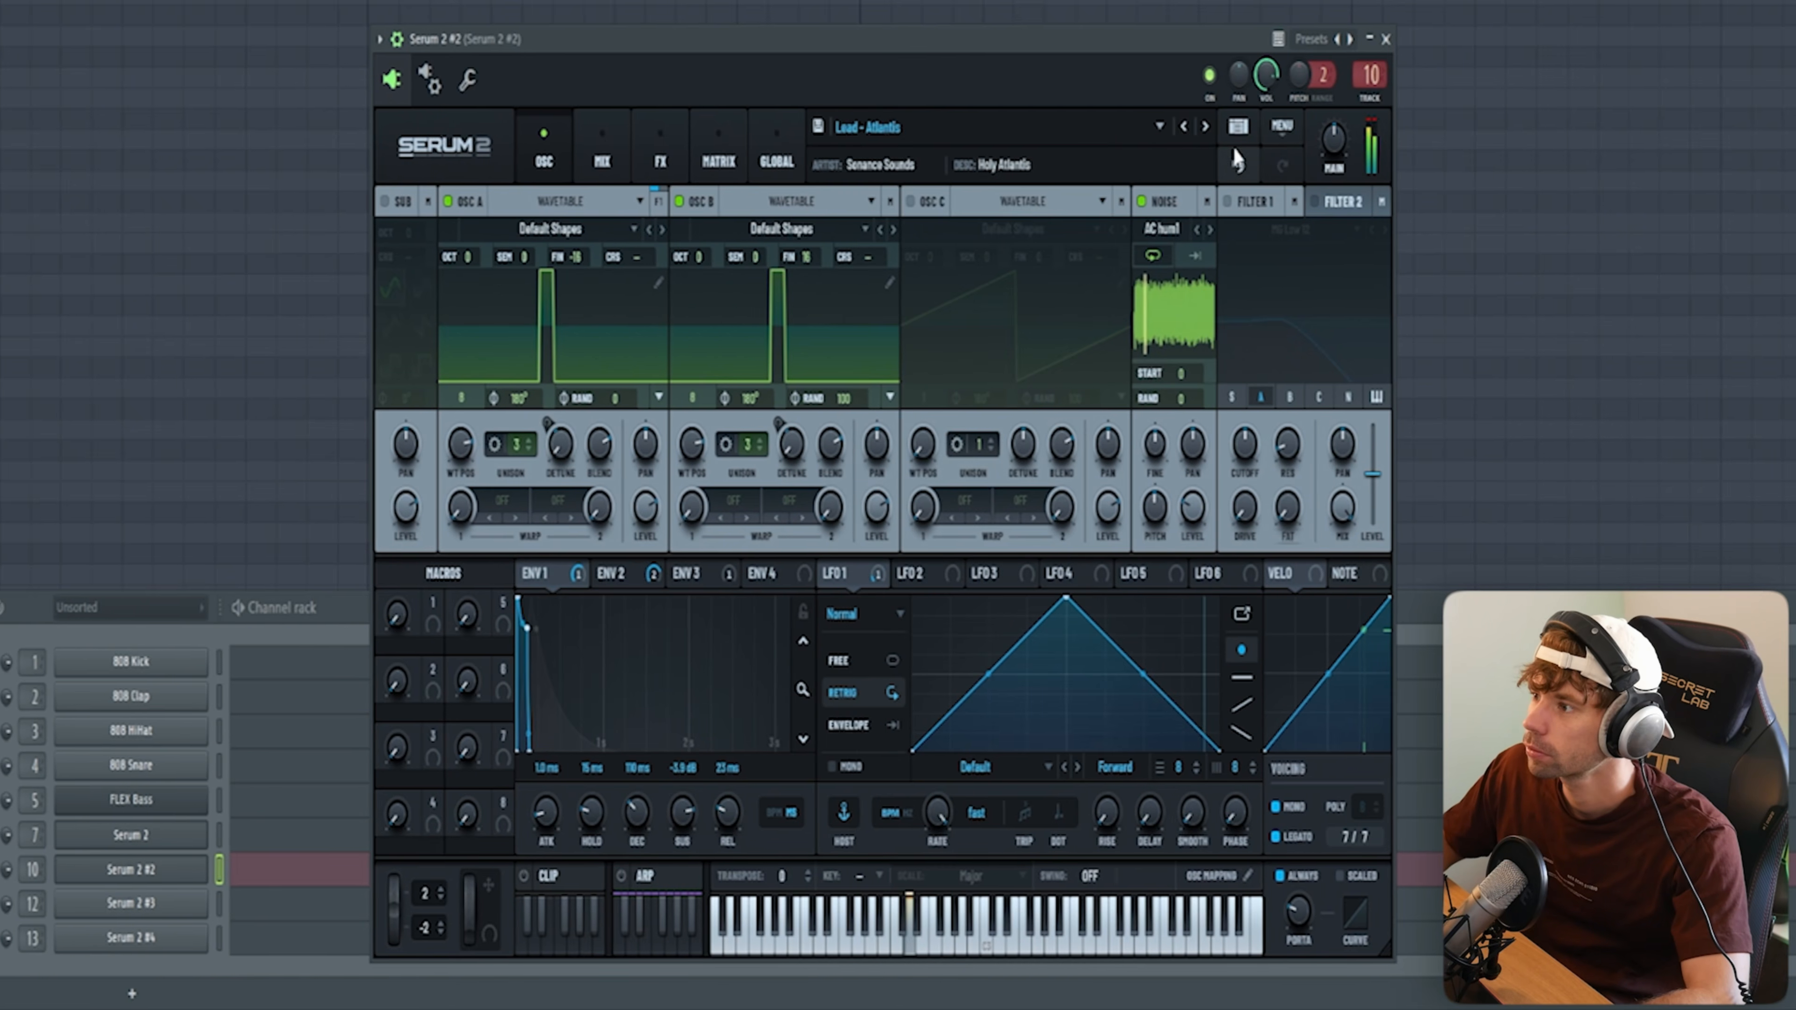
pyautogui.click(1201, 126)
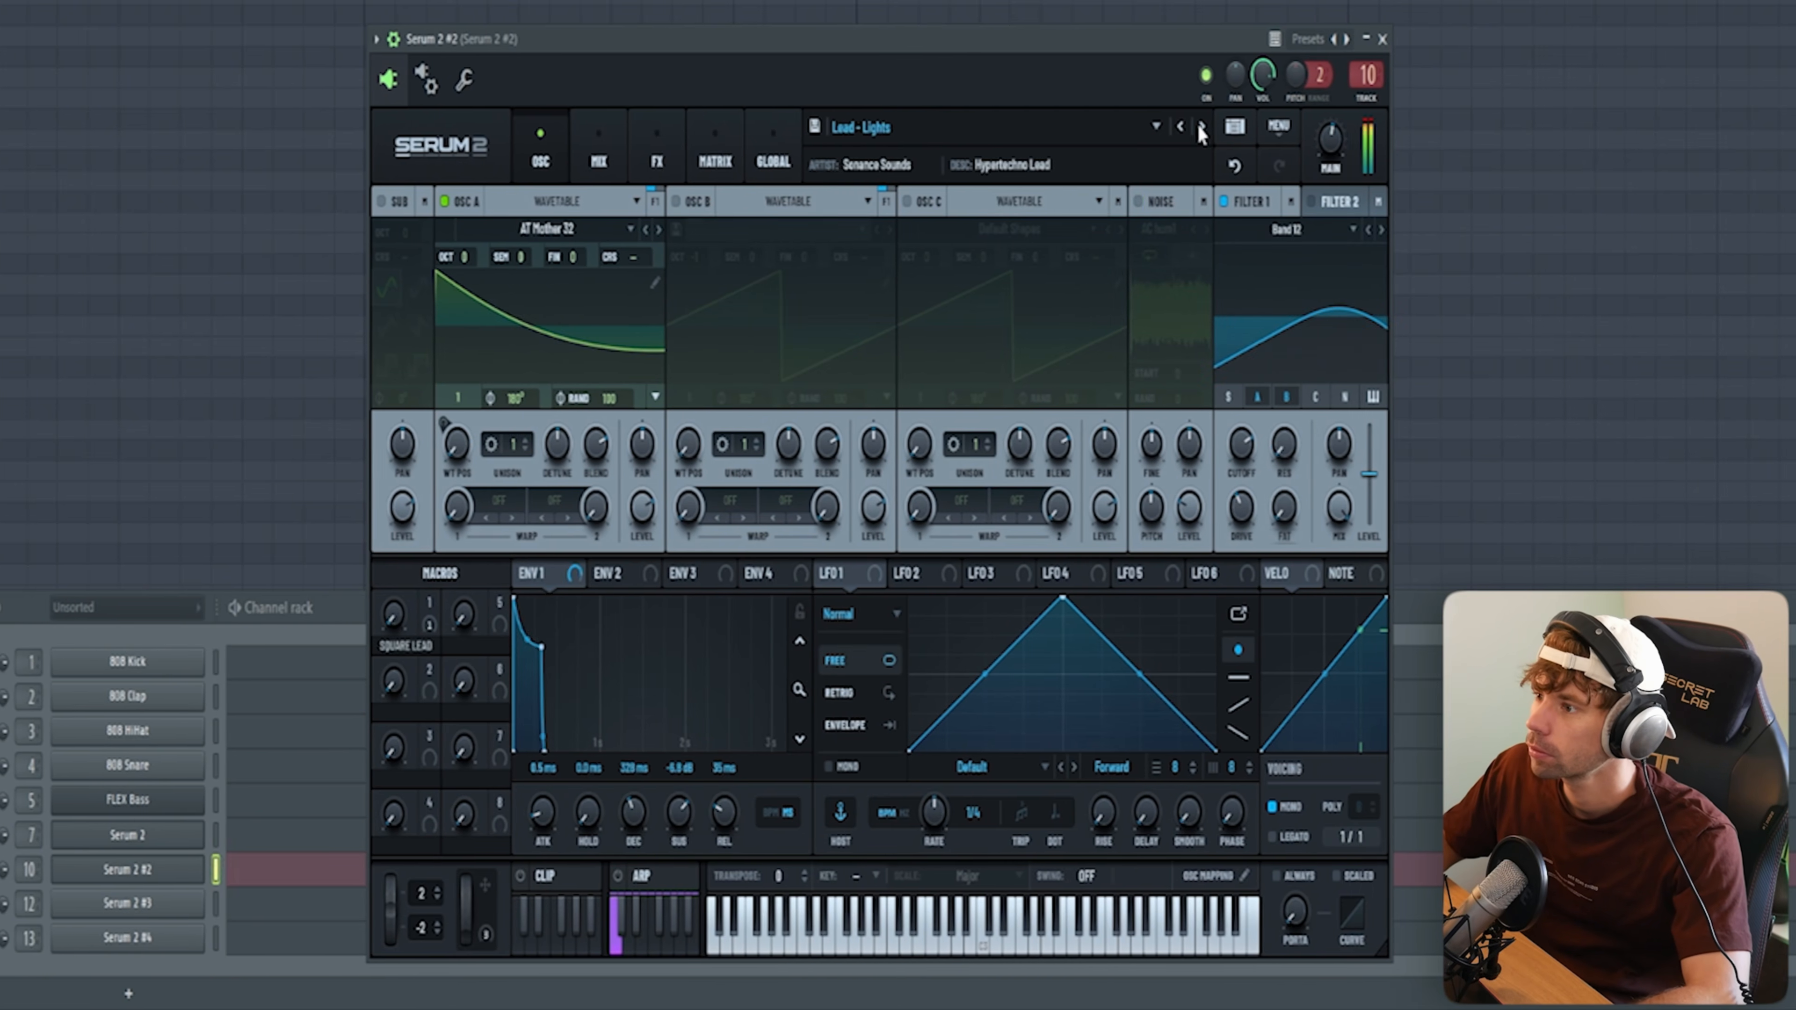
pyautogui.click(1201, 126)
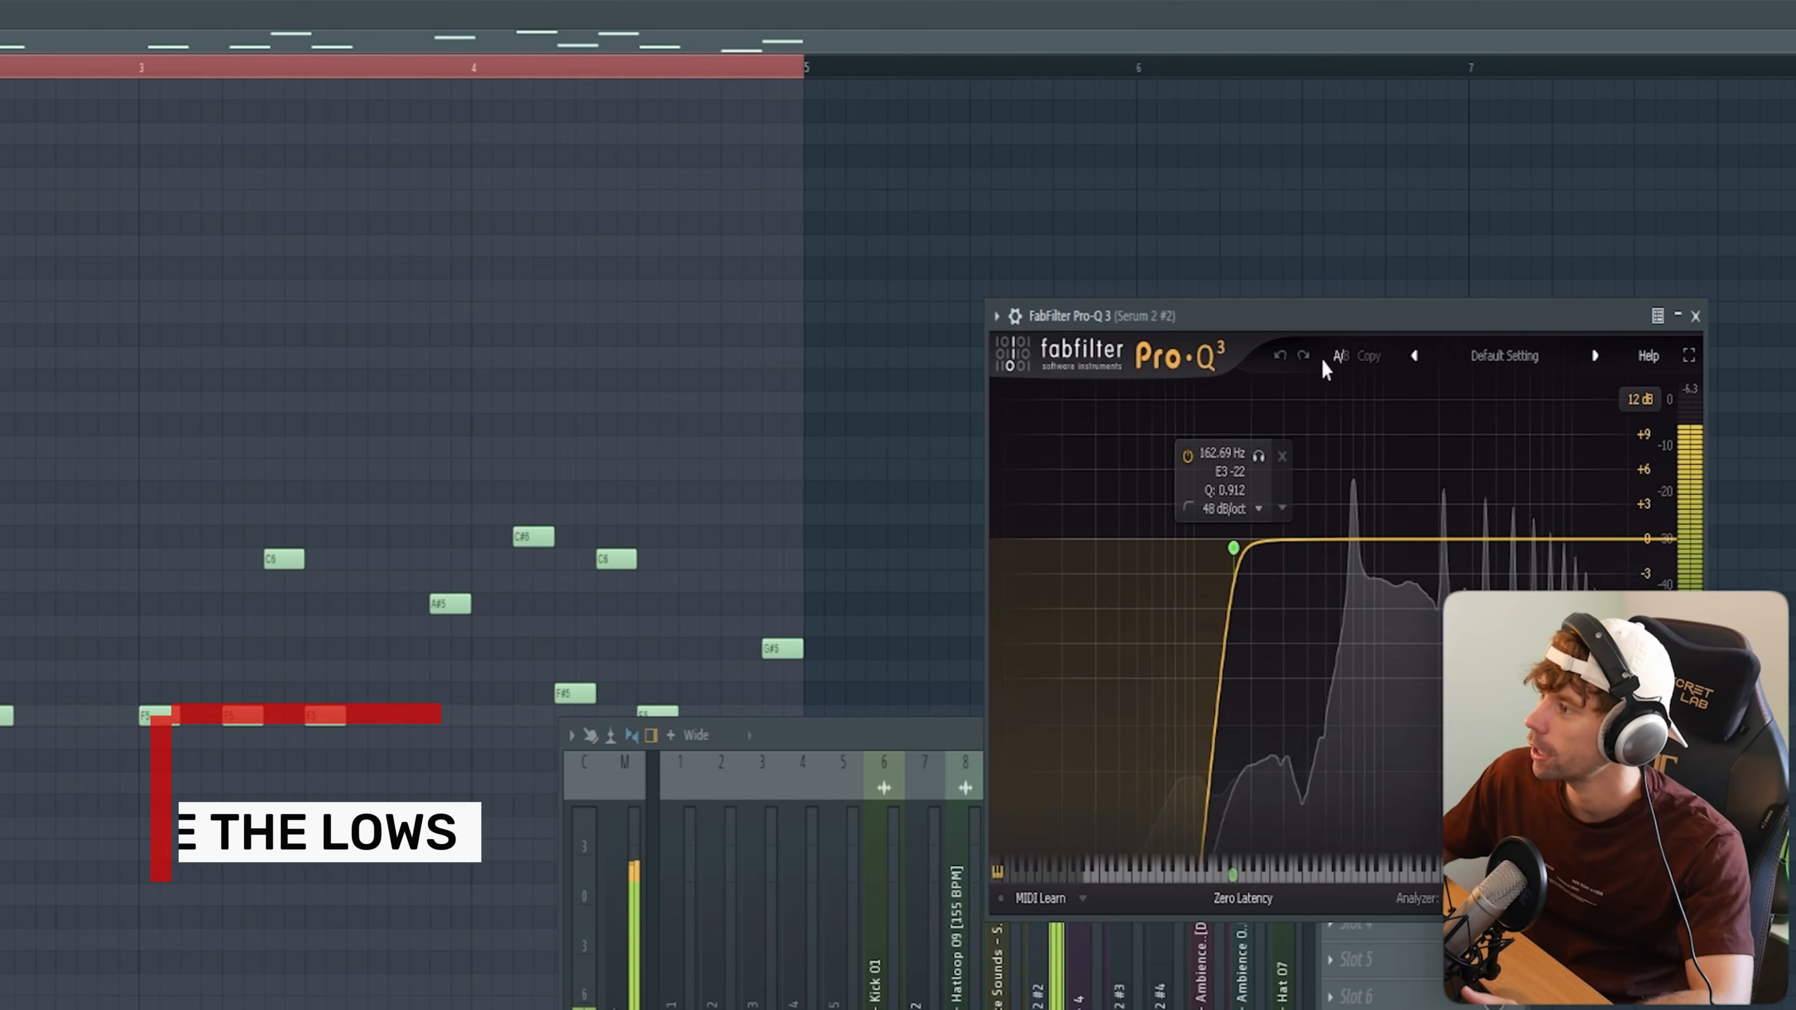
# Step: Review the lead channel's Pro-Q 3 low cut, OTT, H-Delay and ValhallaRoom effects, and arm Edison to record on input
pyautogui.moveTo(1324, 361); pyautogui.dragTo(1010, 249)
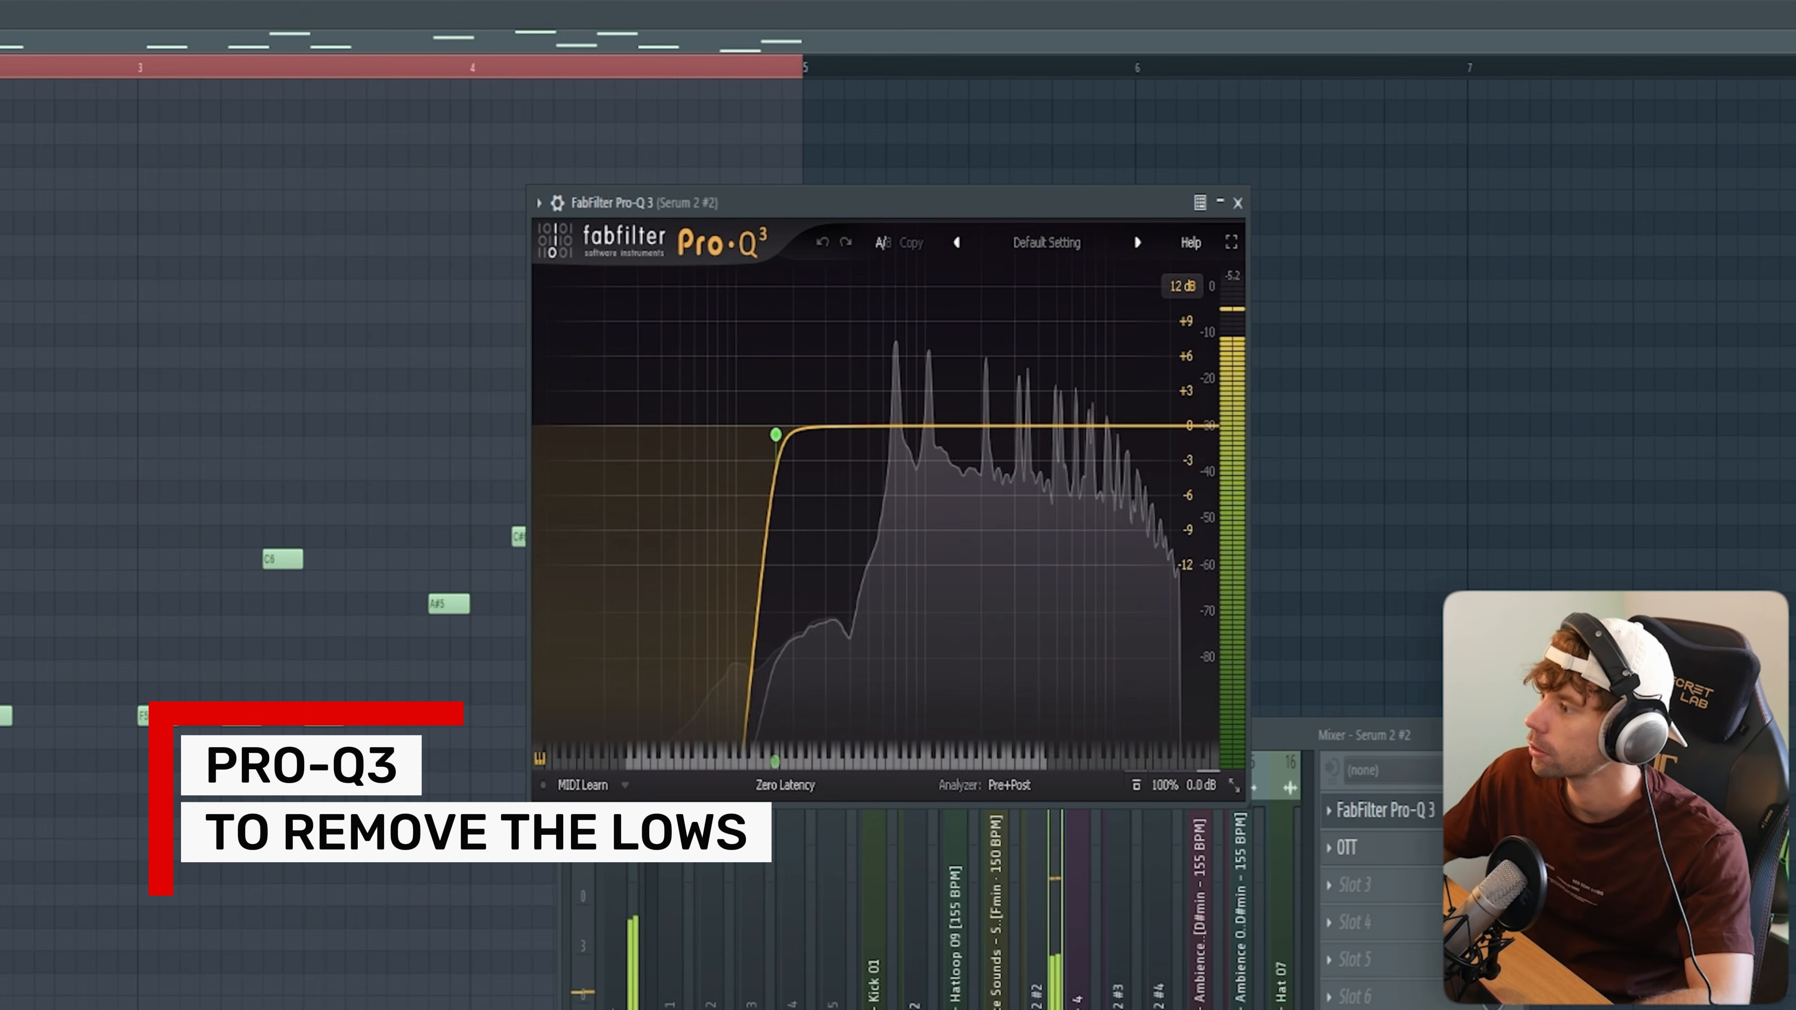
pyautogui.click(1430, 852)
pyautogui.moveTo(1046, 638); pyautogui.dragTo(907, 220)
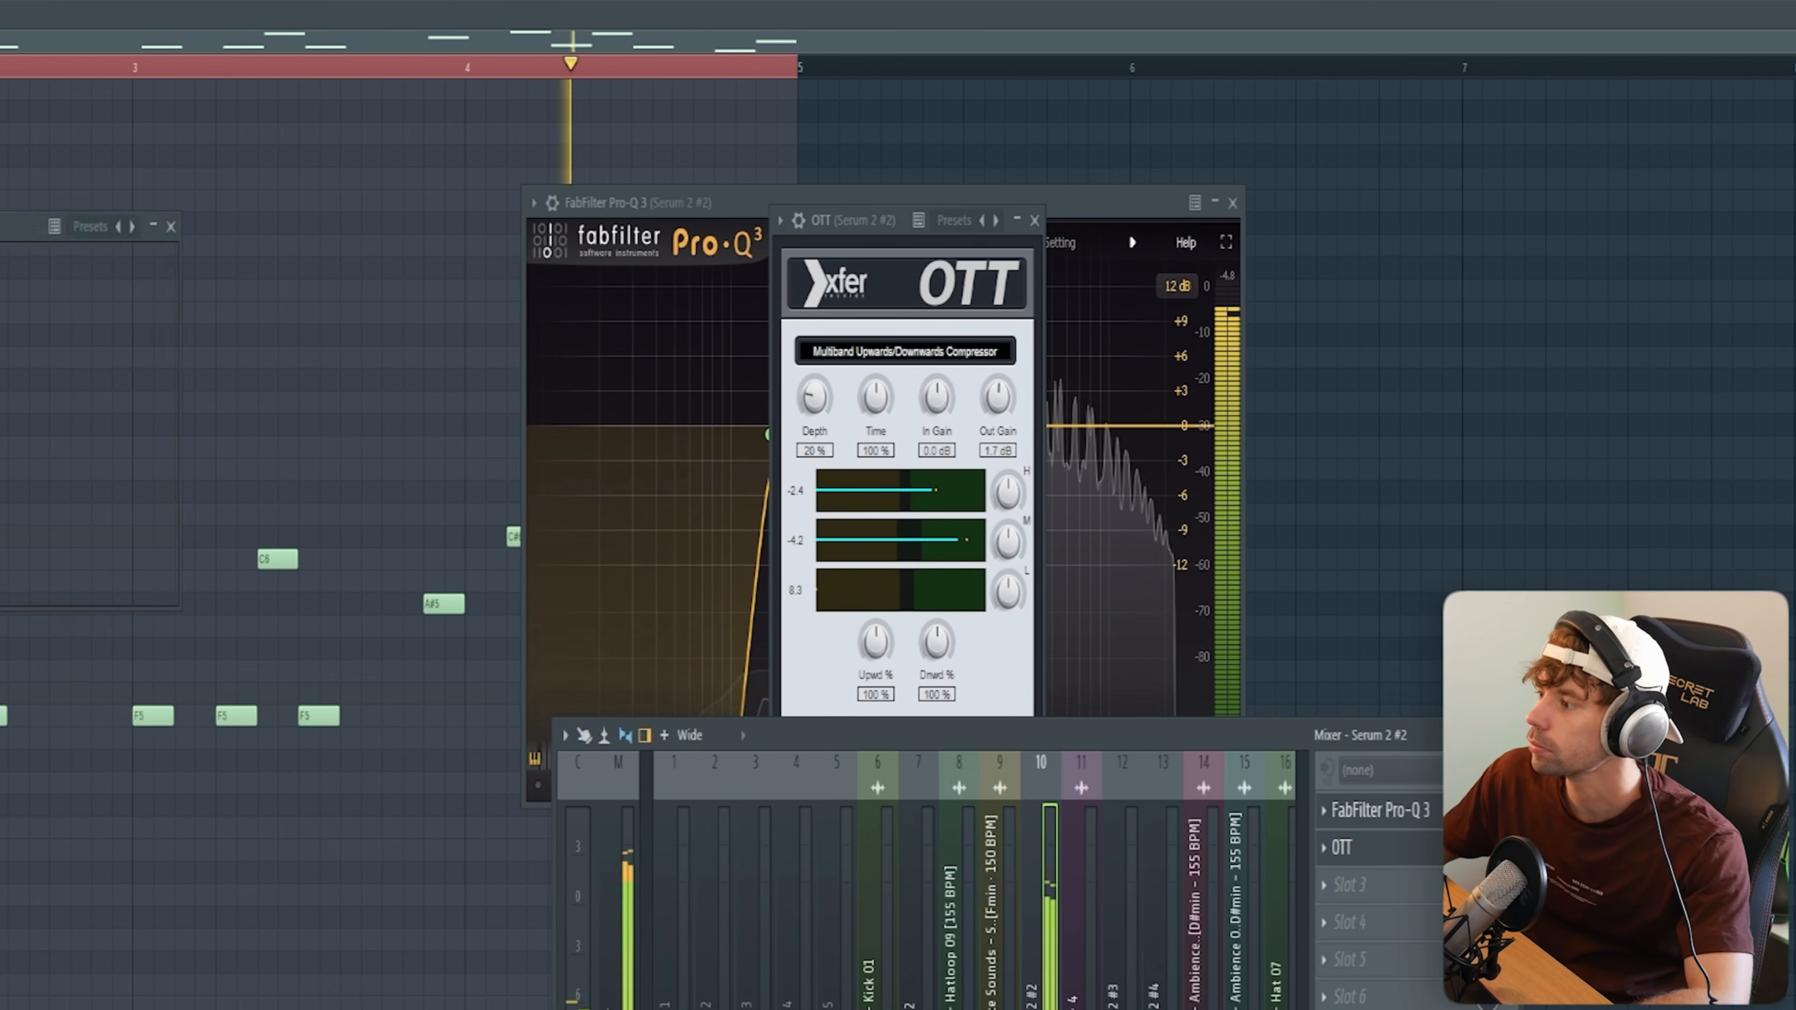
pyautogui.click(1379, 1007)
pyautogui.moveTo(0, 234); pyautogui.dragTo(1019, 239)
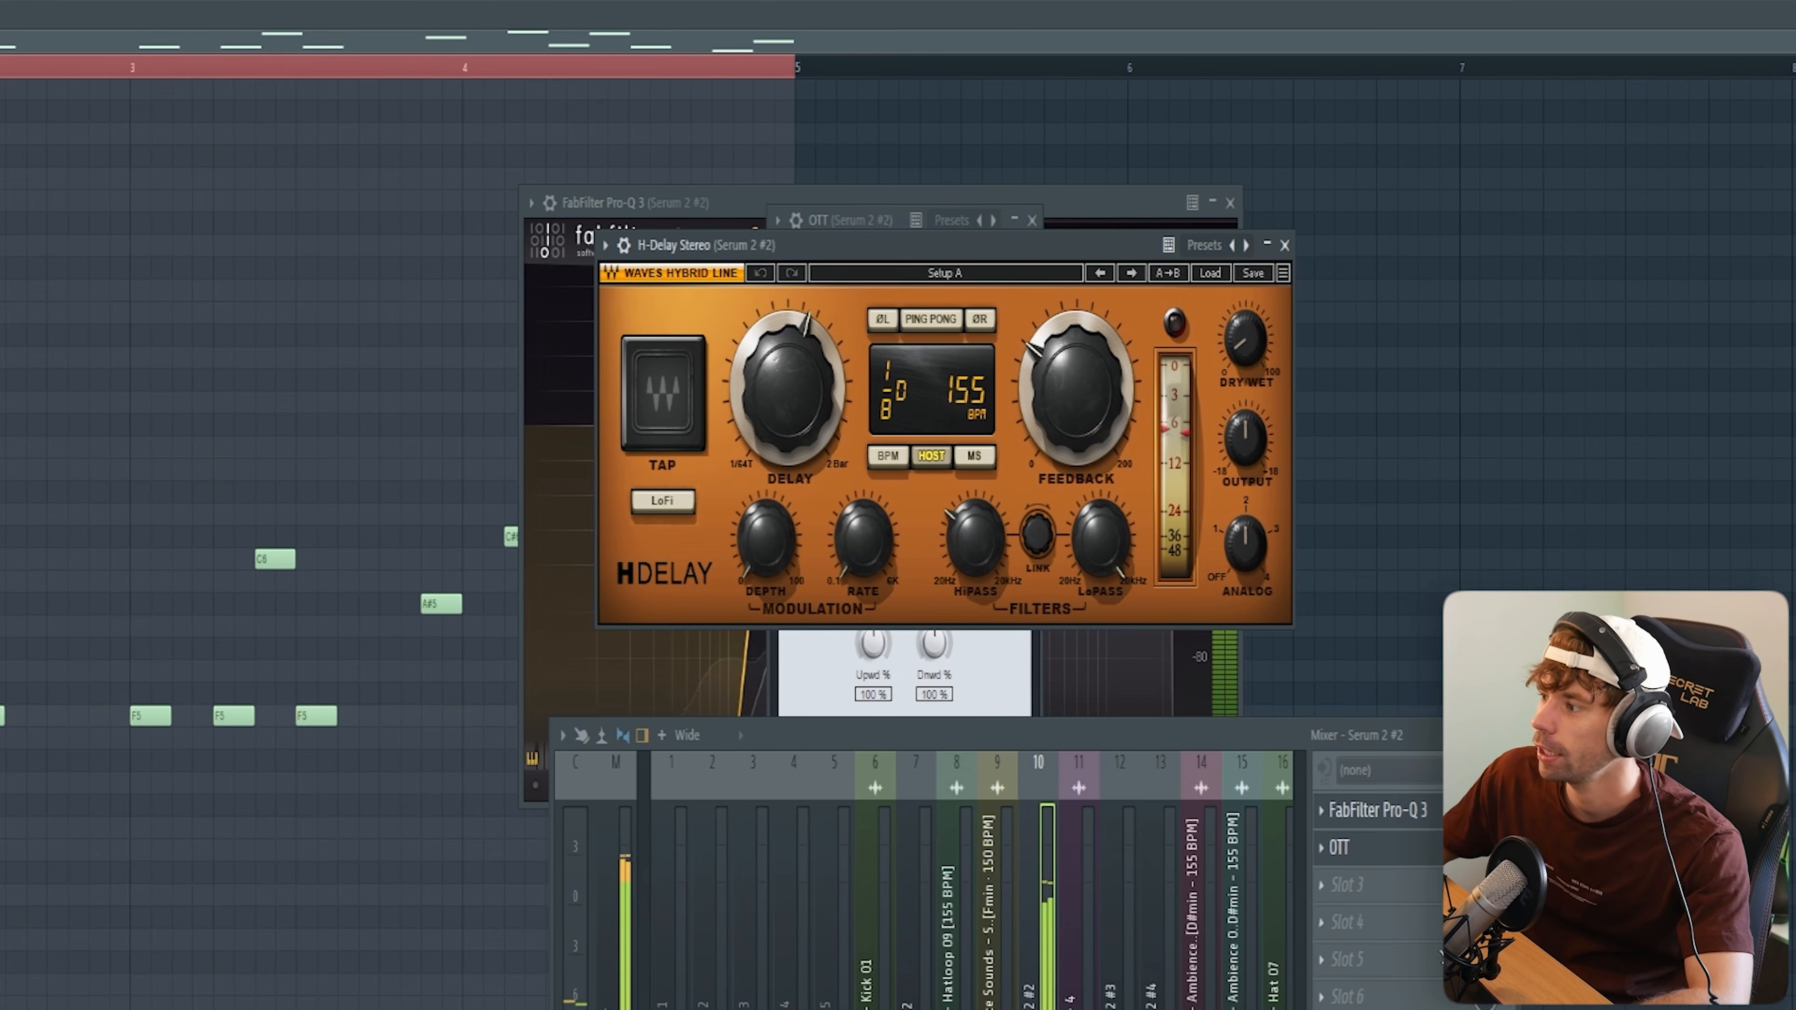
pyautogui.click(1379, 1007)
pyautogui.moveTo(794, 250); pyautogui.dragTo(867, 211)
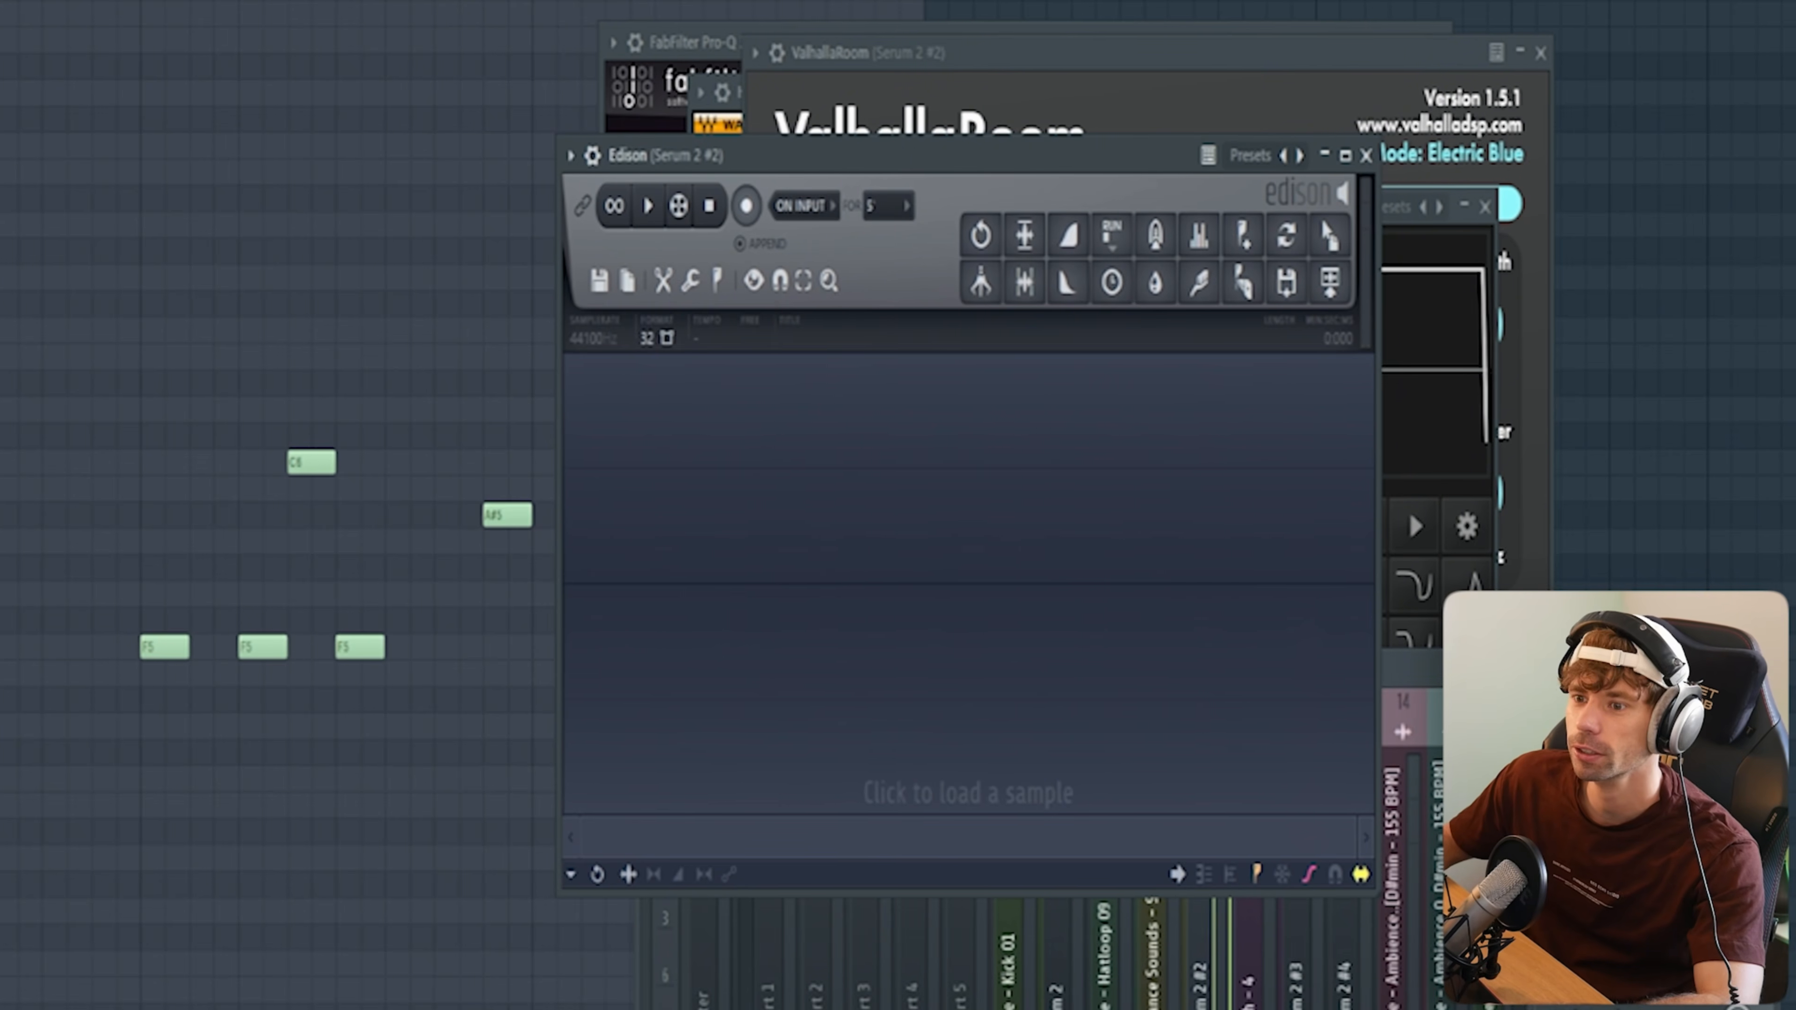
pyautogui.click(737, 206)
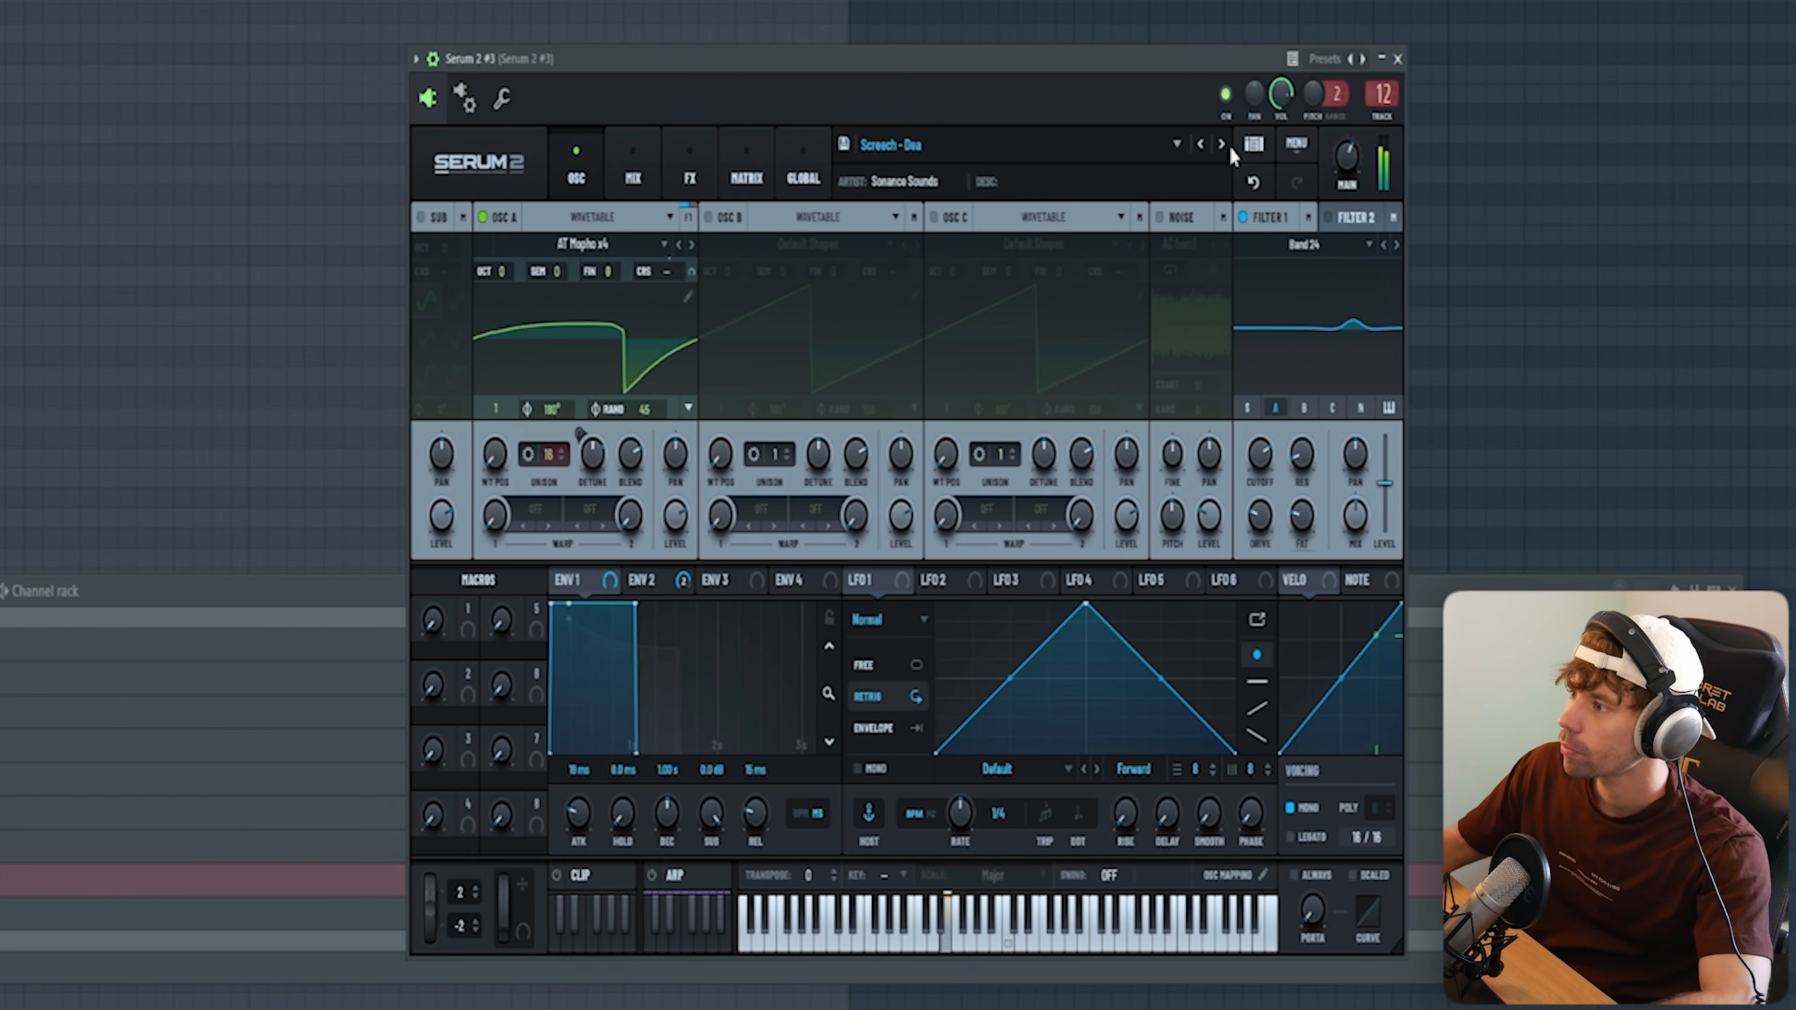
# Step: Step through the screech presets of Serum 2 #3 from Screech - Dea past Jump and Meanie to Screech - Play
pyautogui.click(1221, 144)
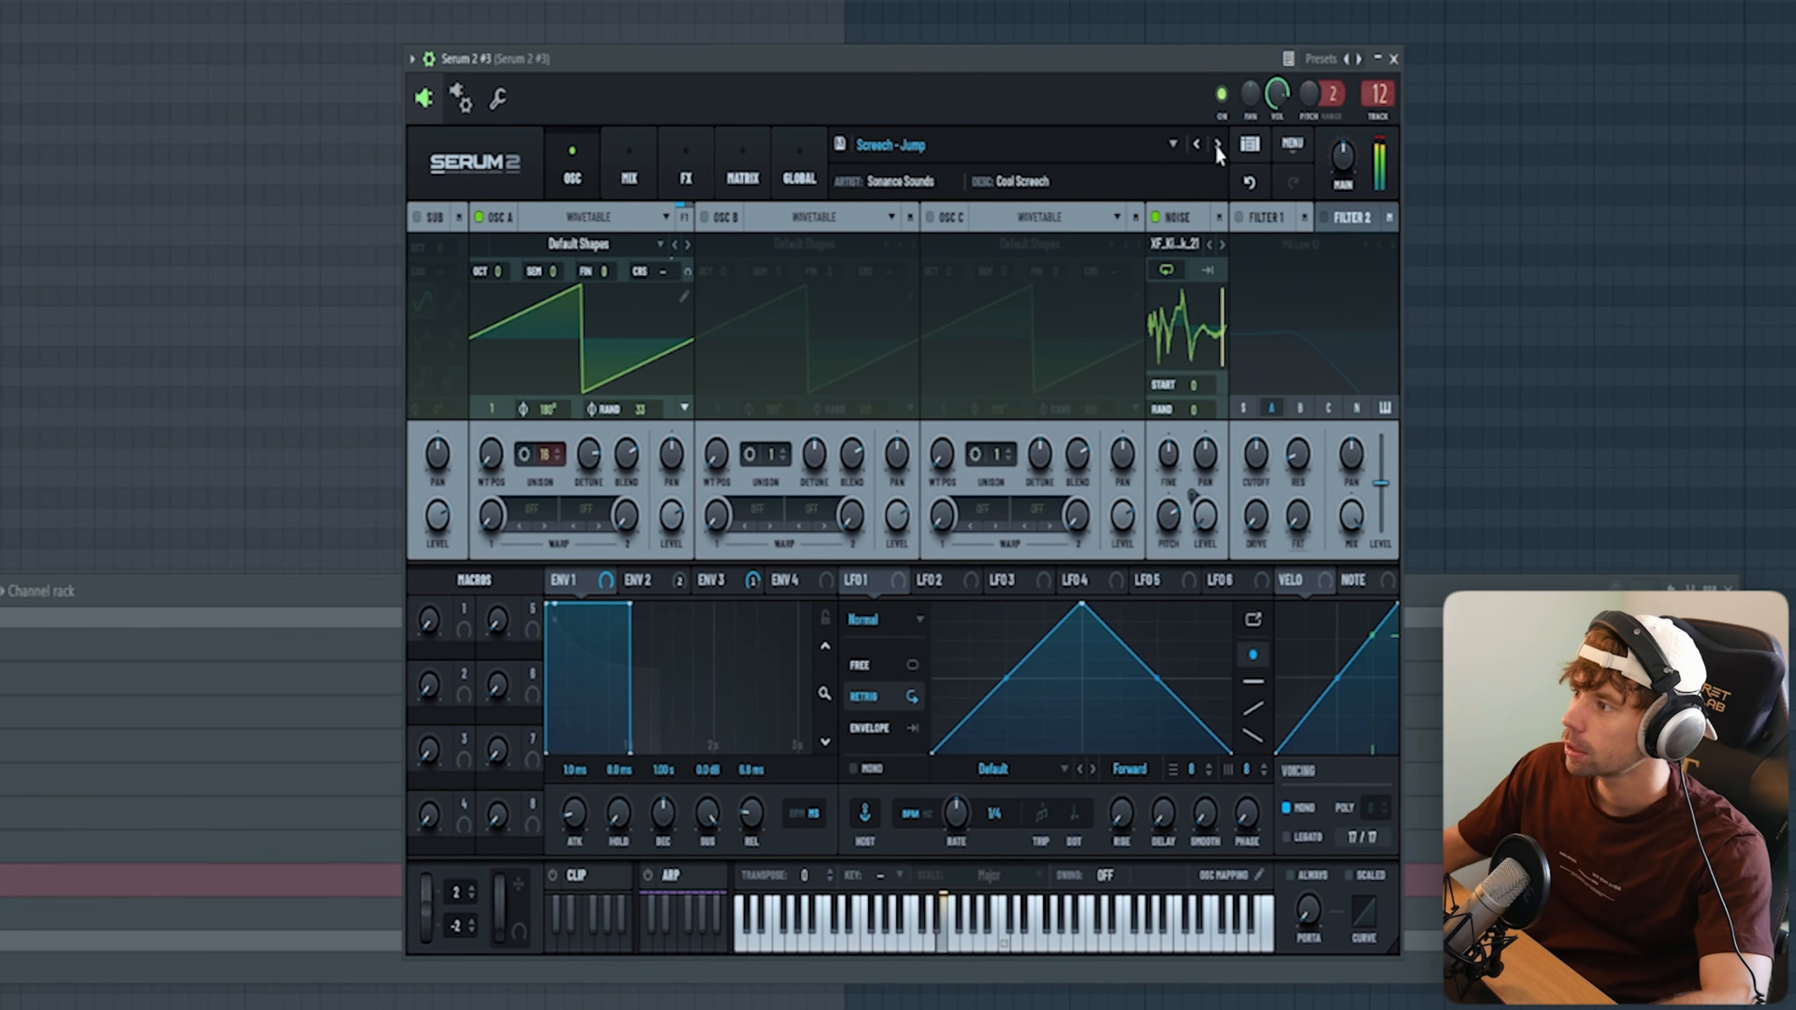
pyautogui.click(1220, 145)
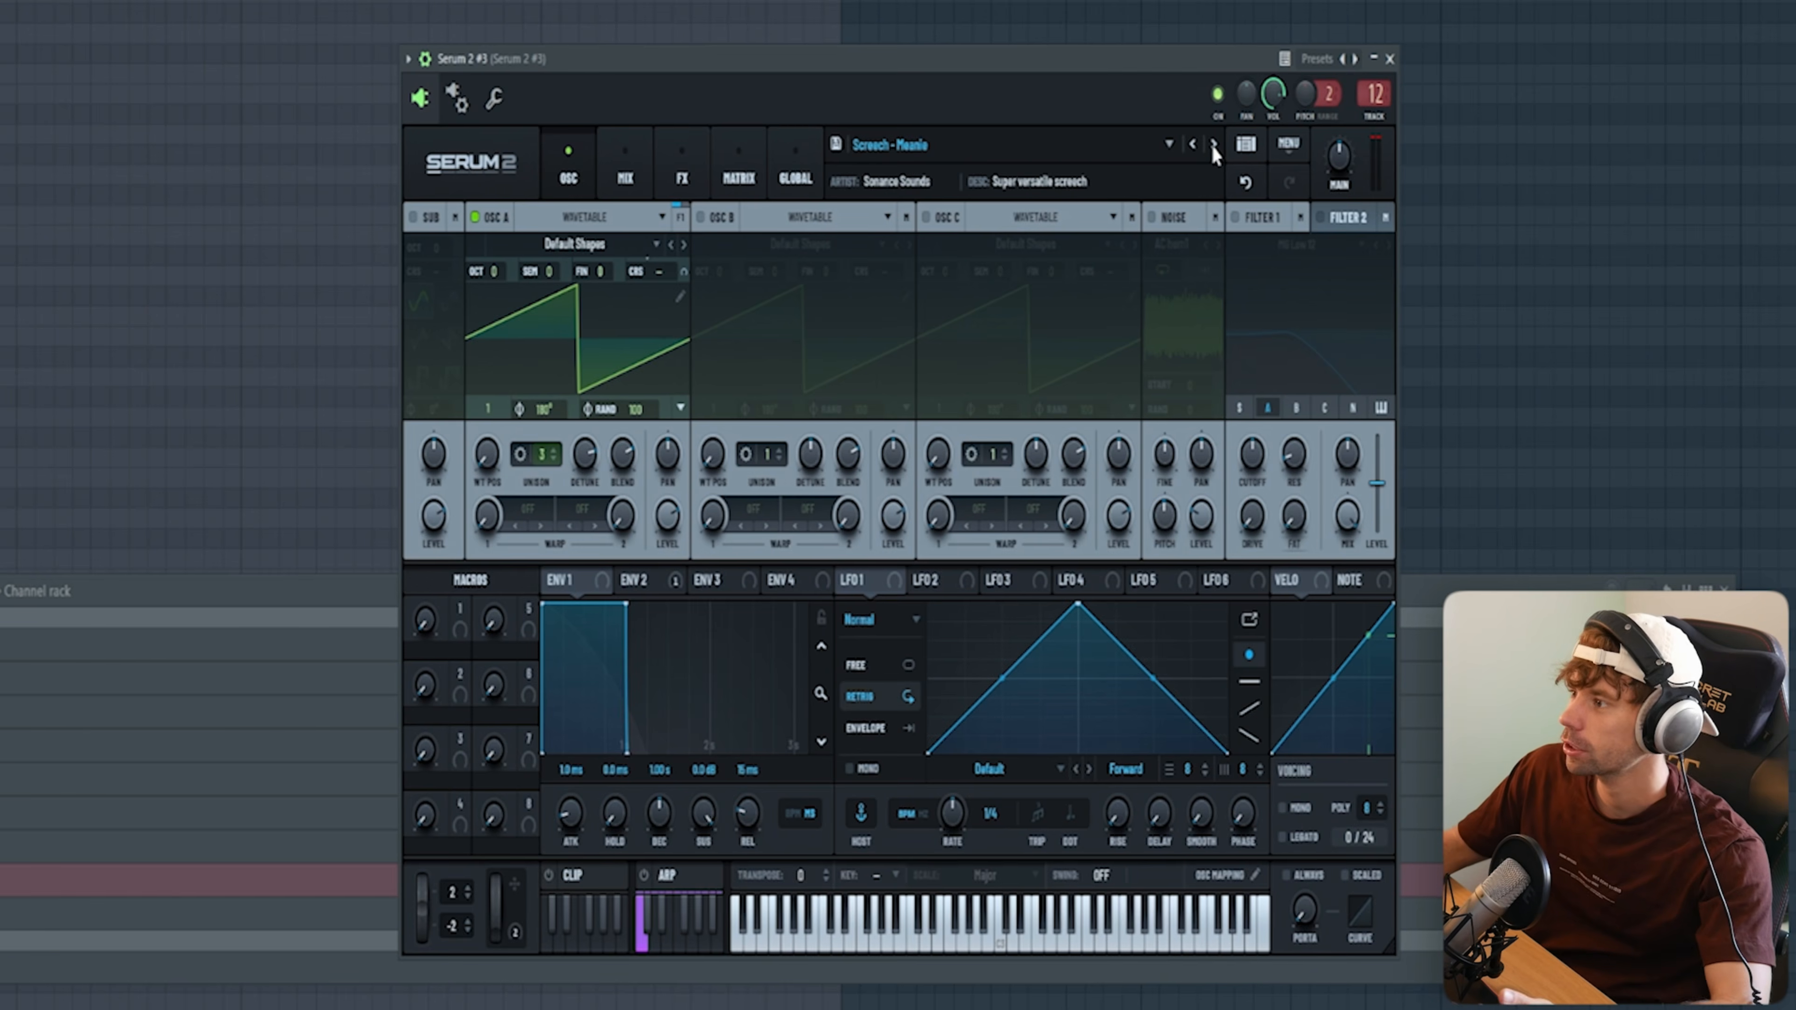
pyautogui.click(1210, 145)
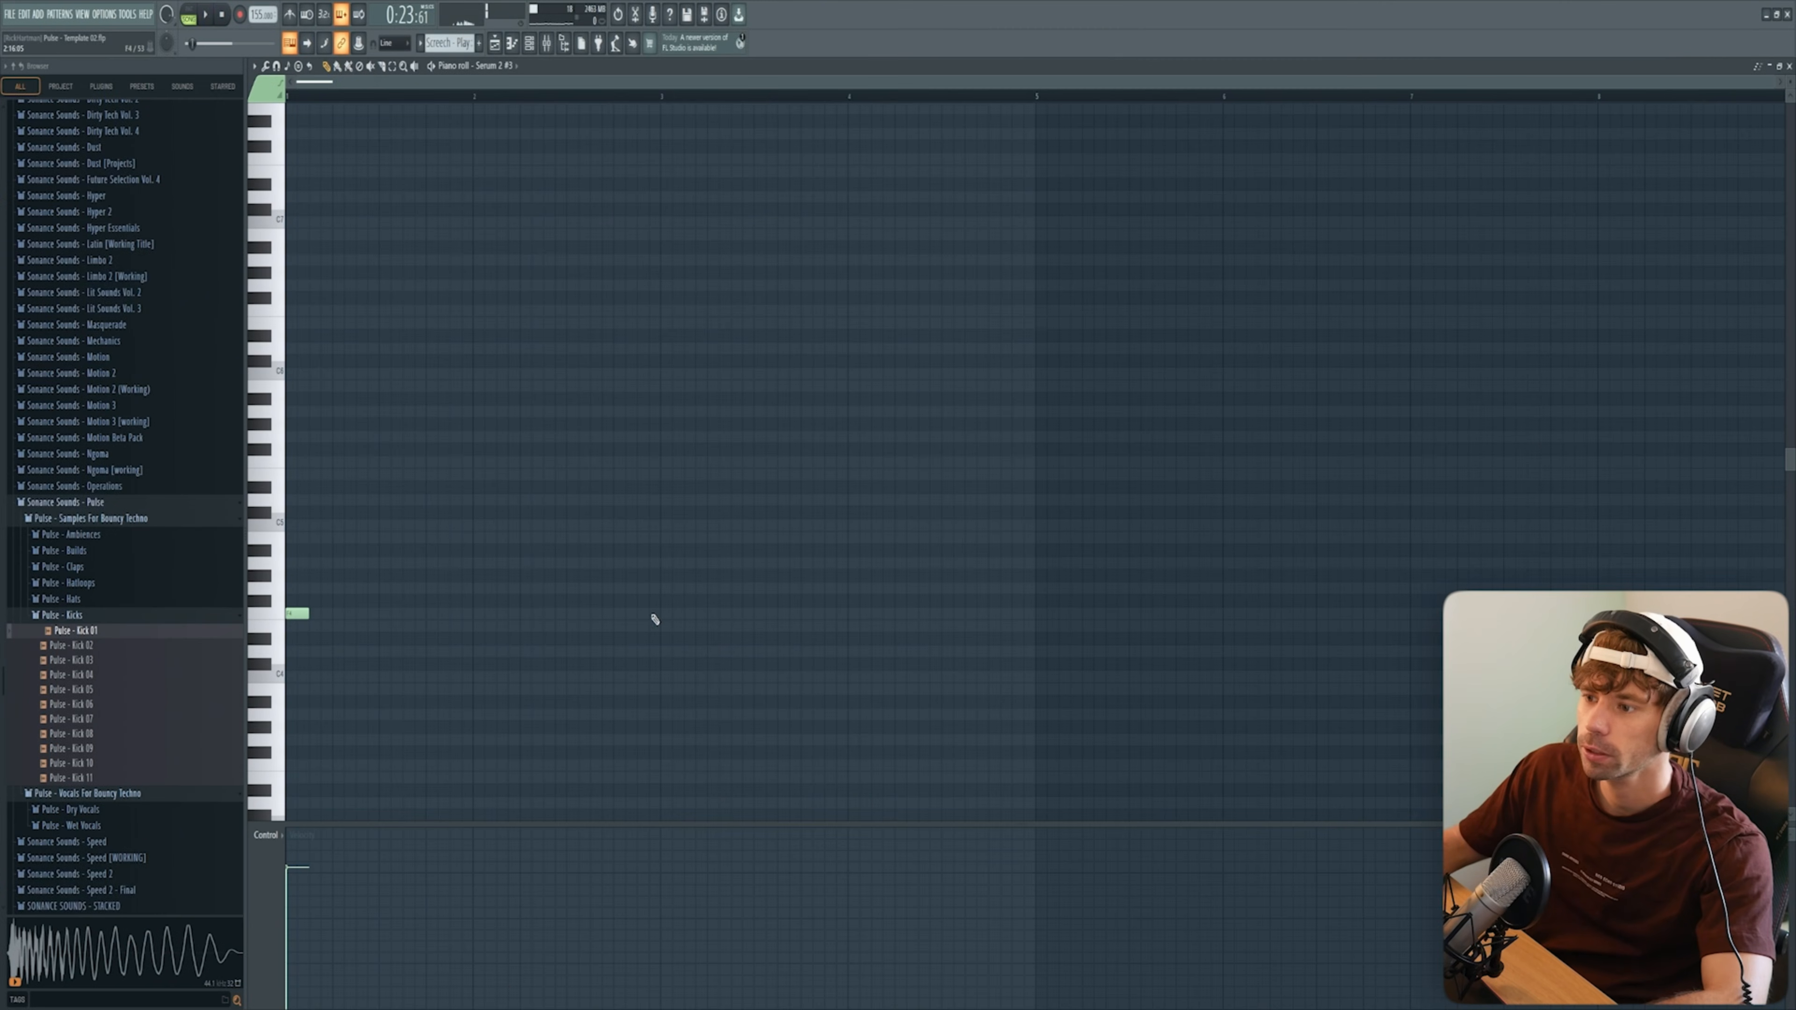
# Step: Write the screech pattern from short F4 and F#4 notes and play it back
pyautogui.press('space')
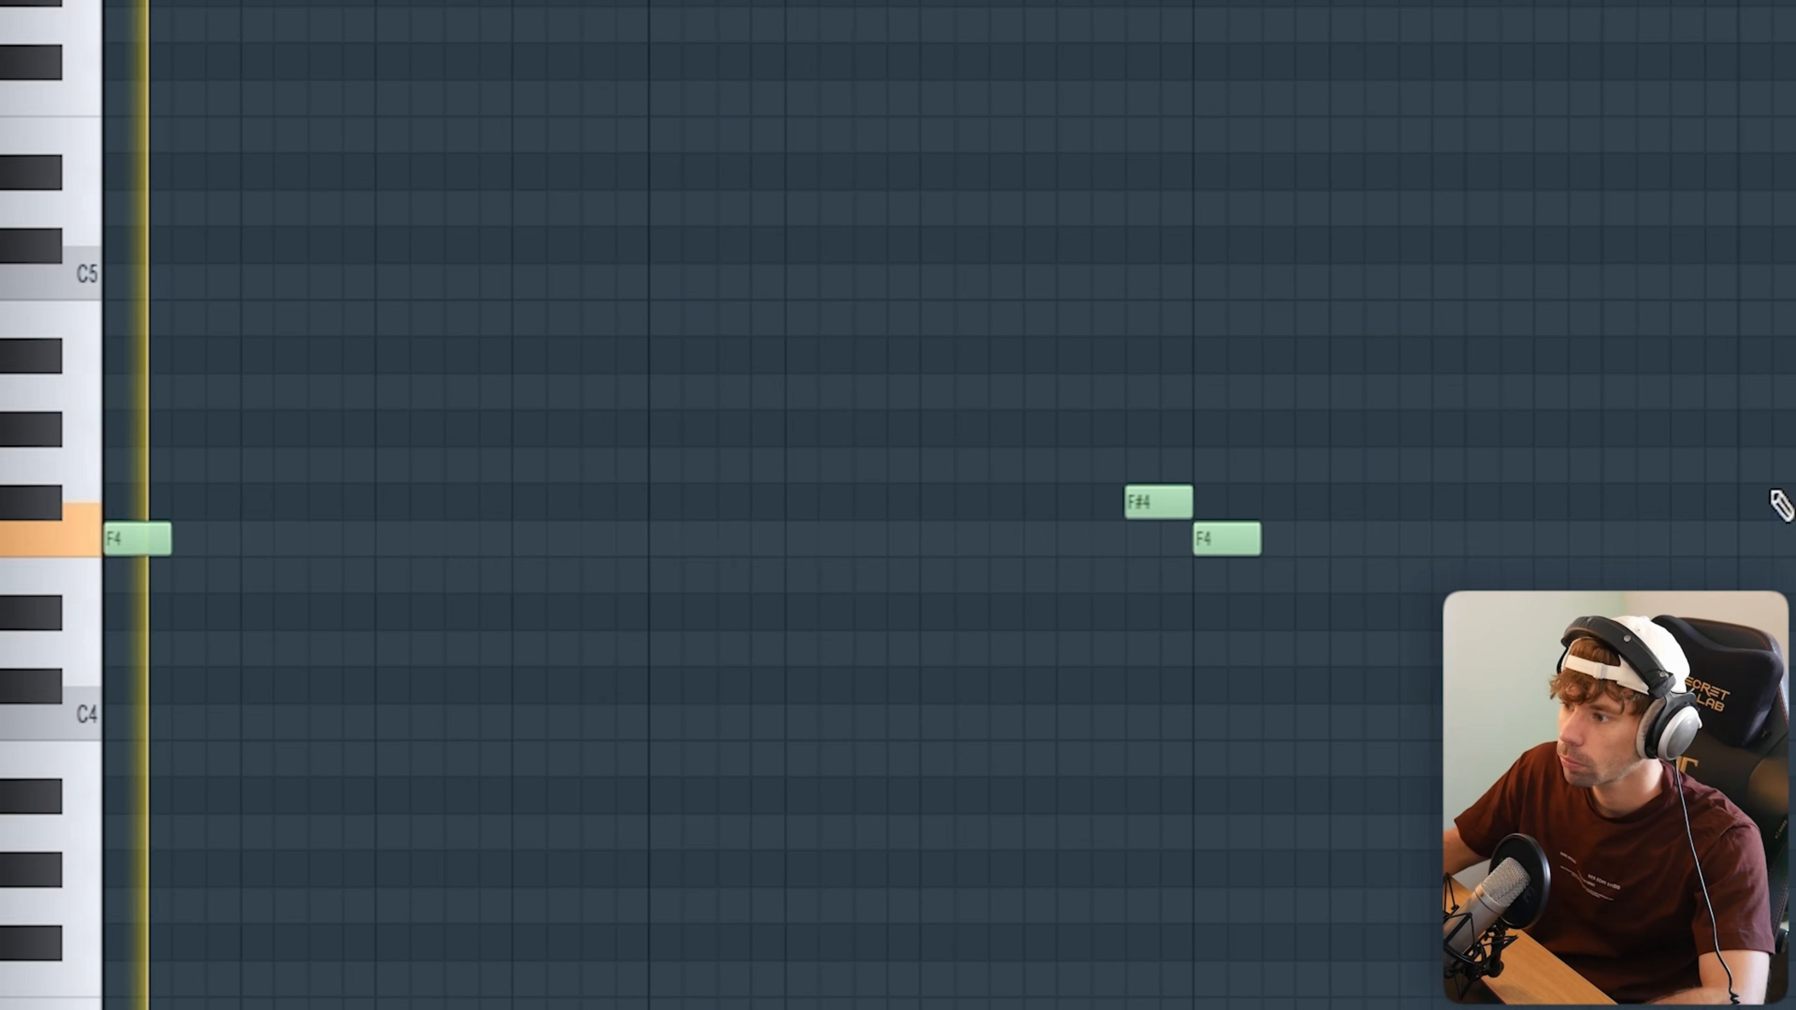
pyautogui.click(922, 602)
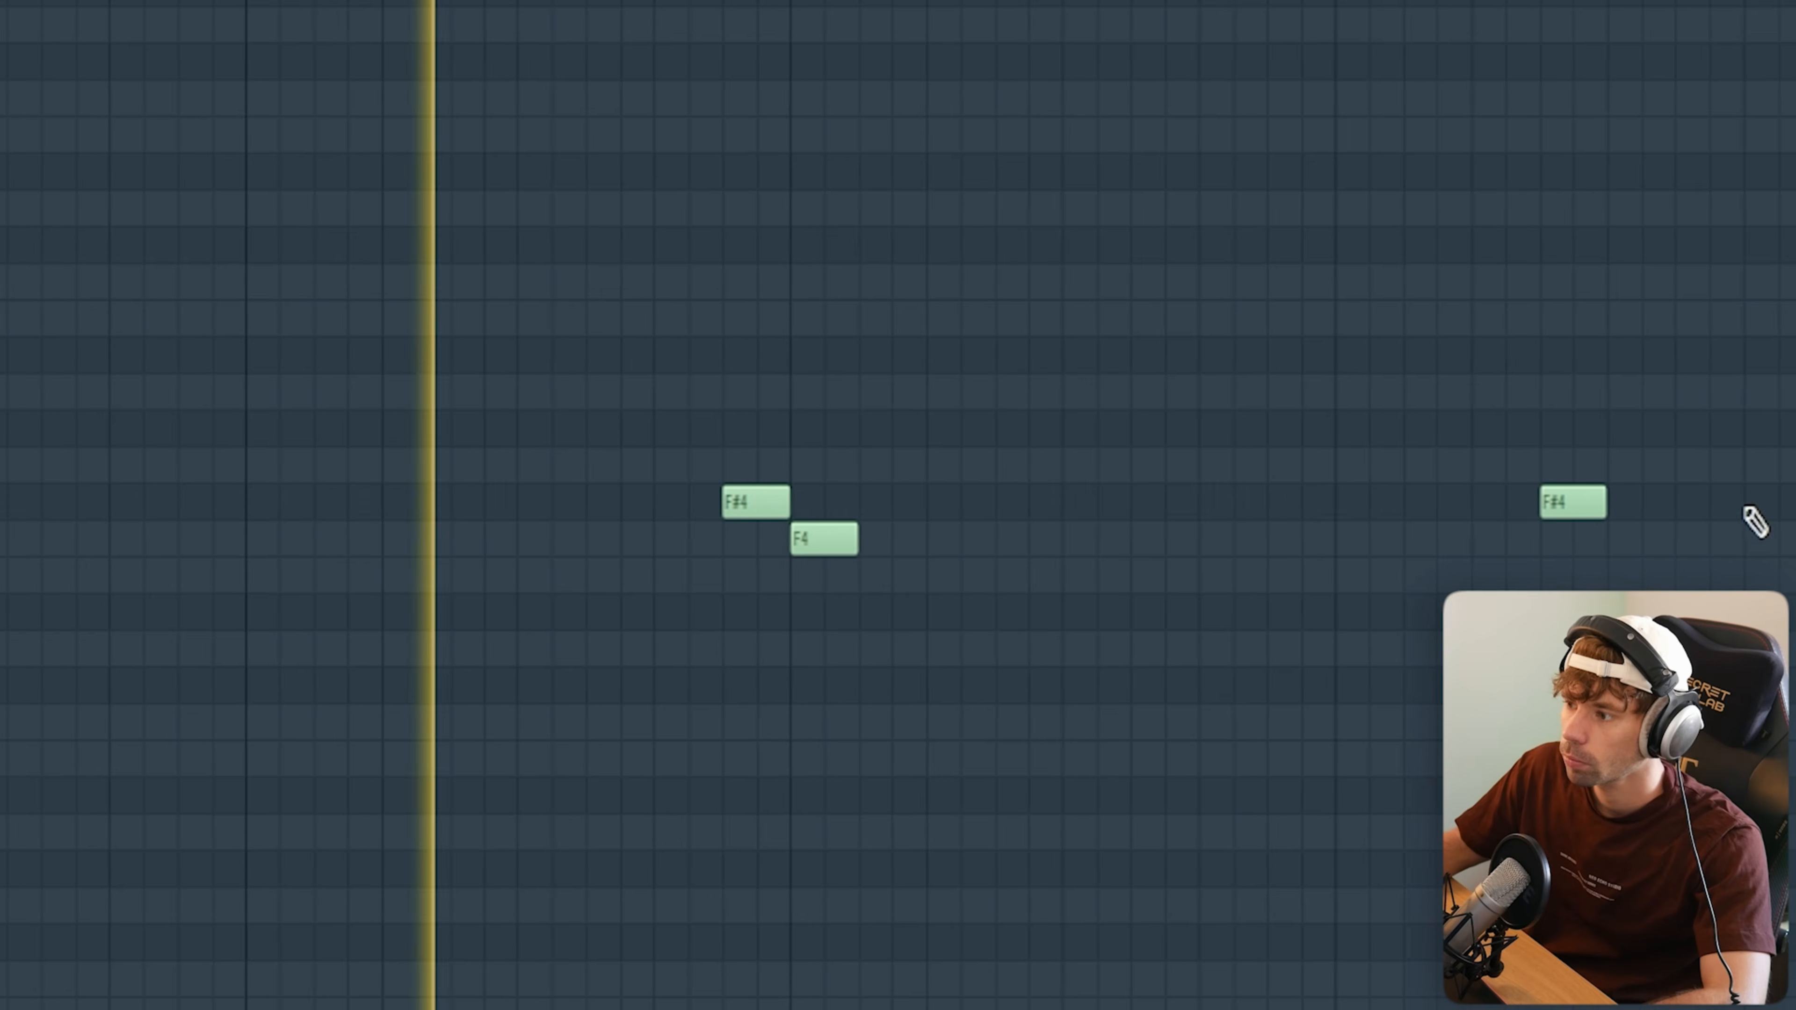
pyautogui.click(1747, 504)
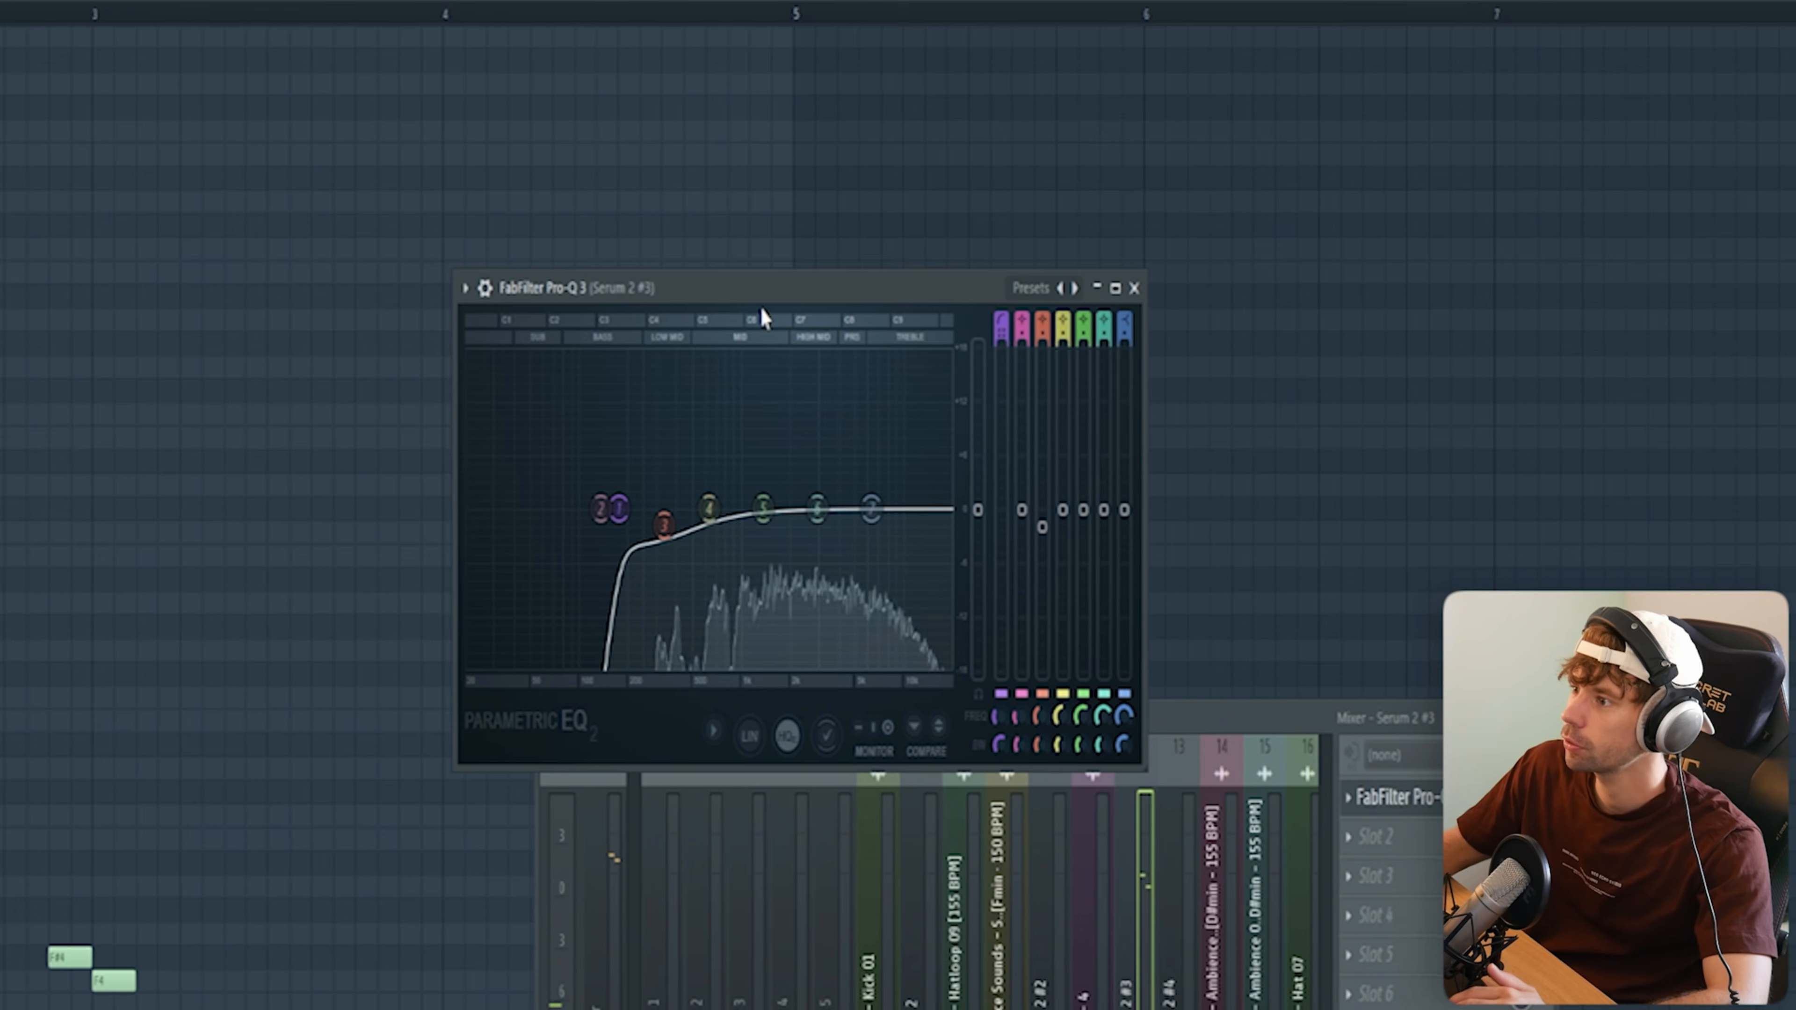
# Step: Examine the screech channel's equalizer, H-Delay, ValhallaRoom and 1/4 Kickstart sidechain settings
pyautogui.moveTo(761, 306); pyautogui.dragTo(764, 359)
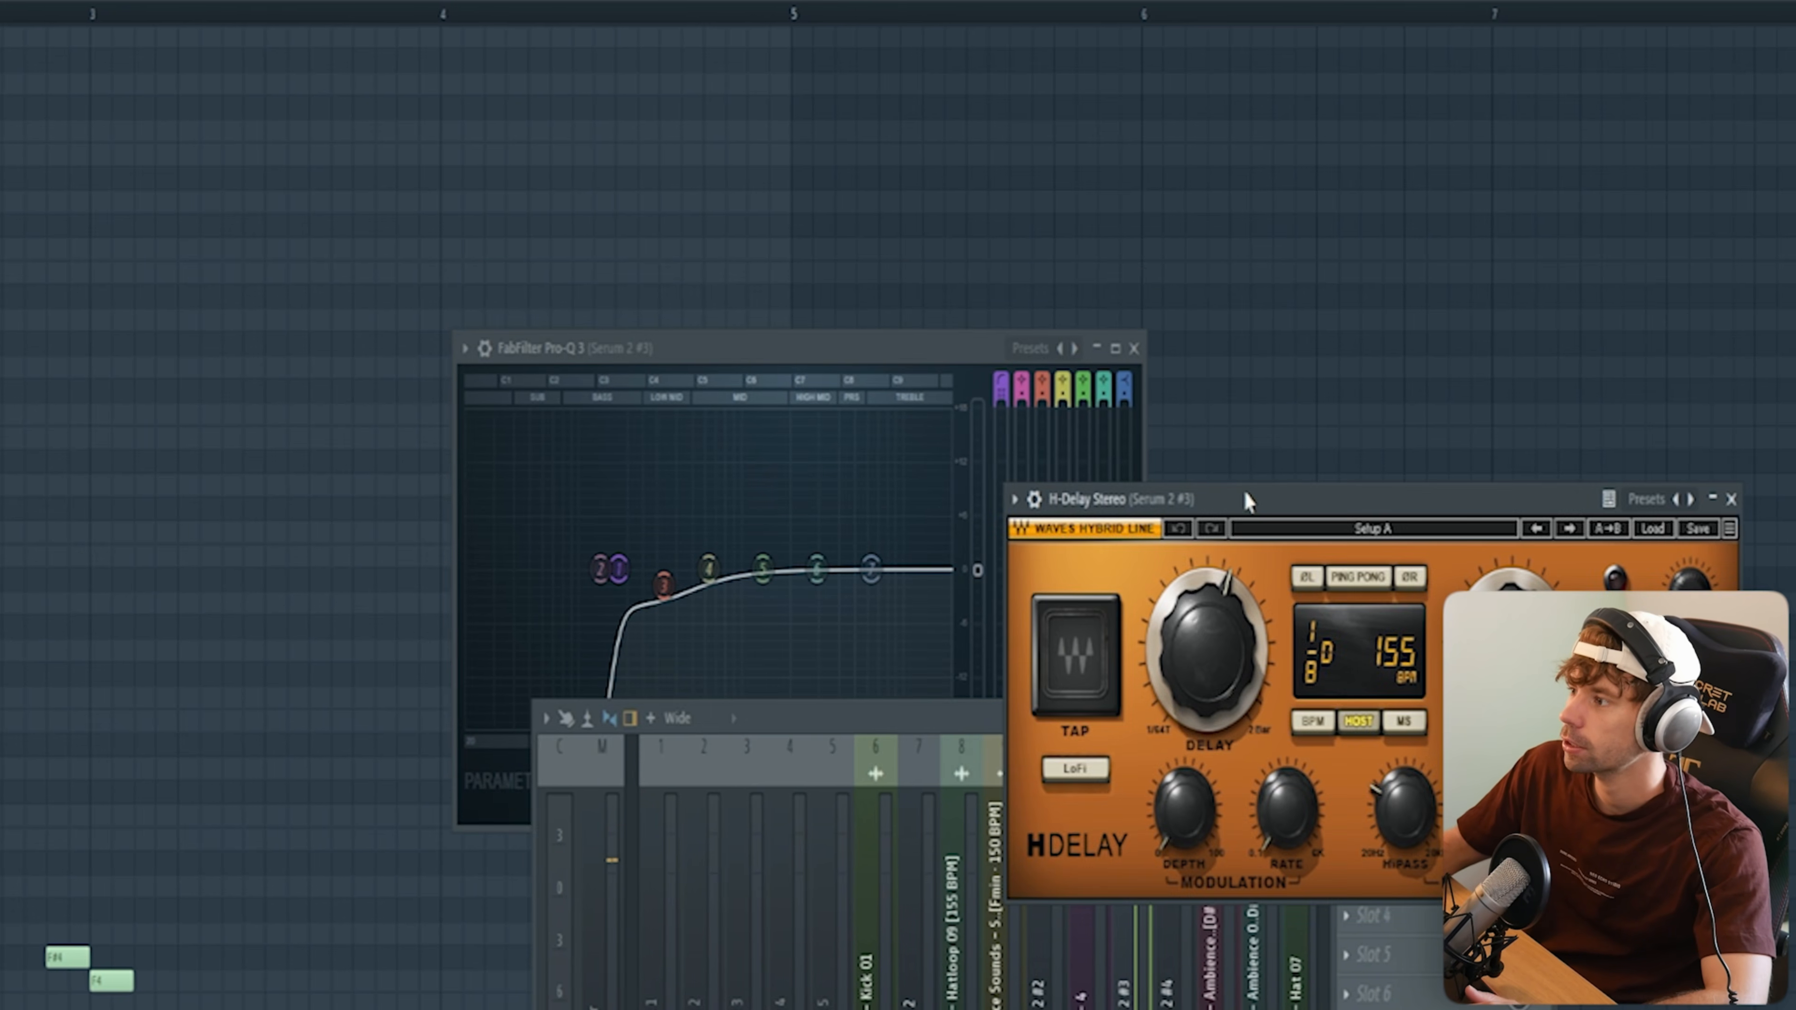
pyautogui.moveTo(1247, 495); pyautogui.dragTo(806, 370)
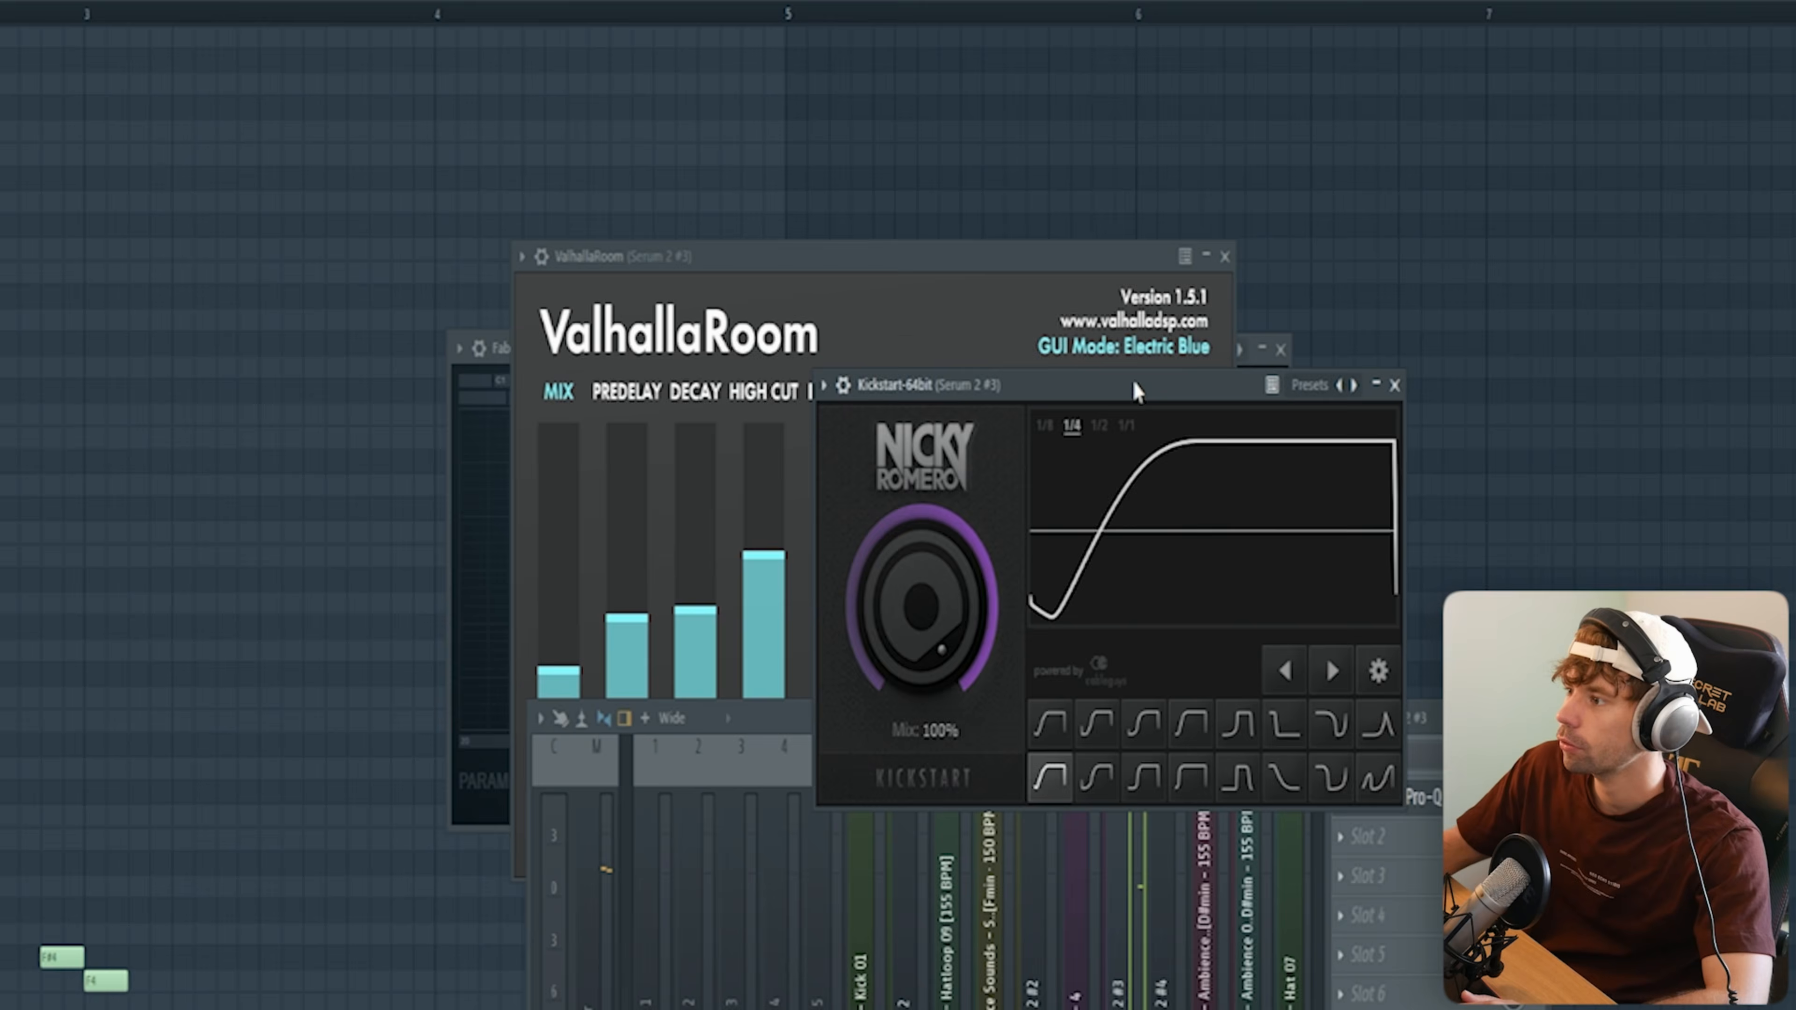
pyautogui.moveTo(1133, 384); pyautogui.dragTo(899, 288)
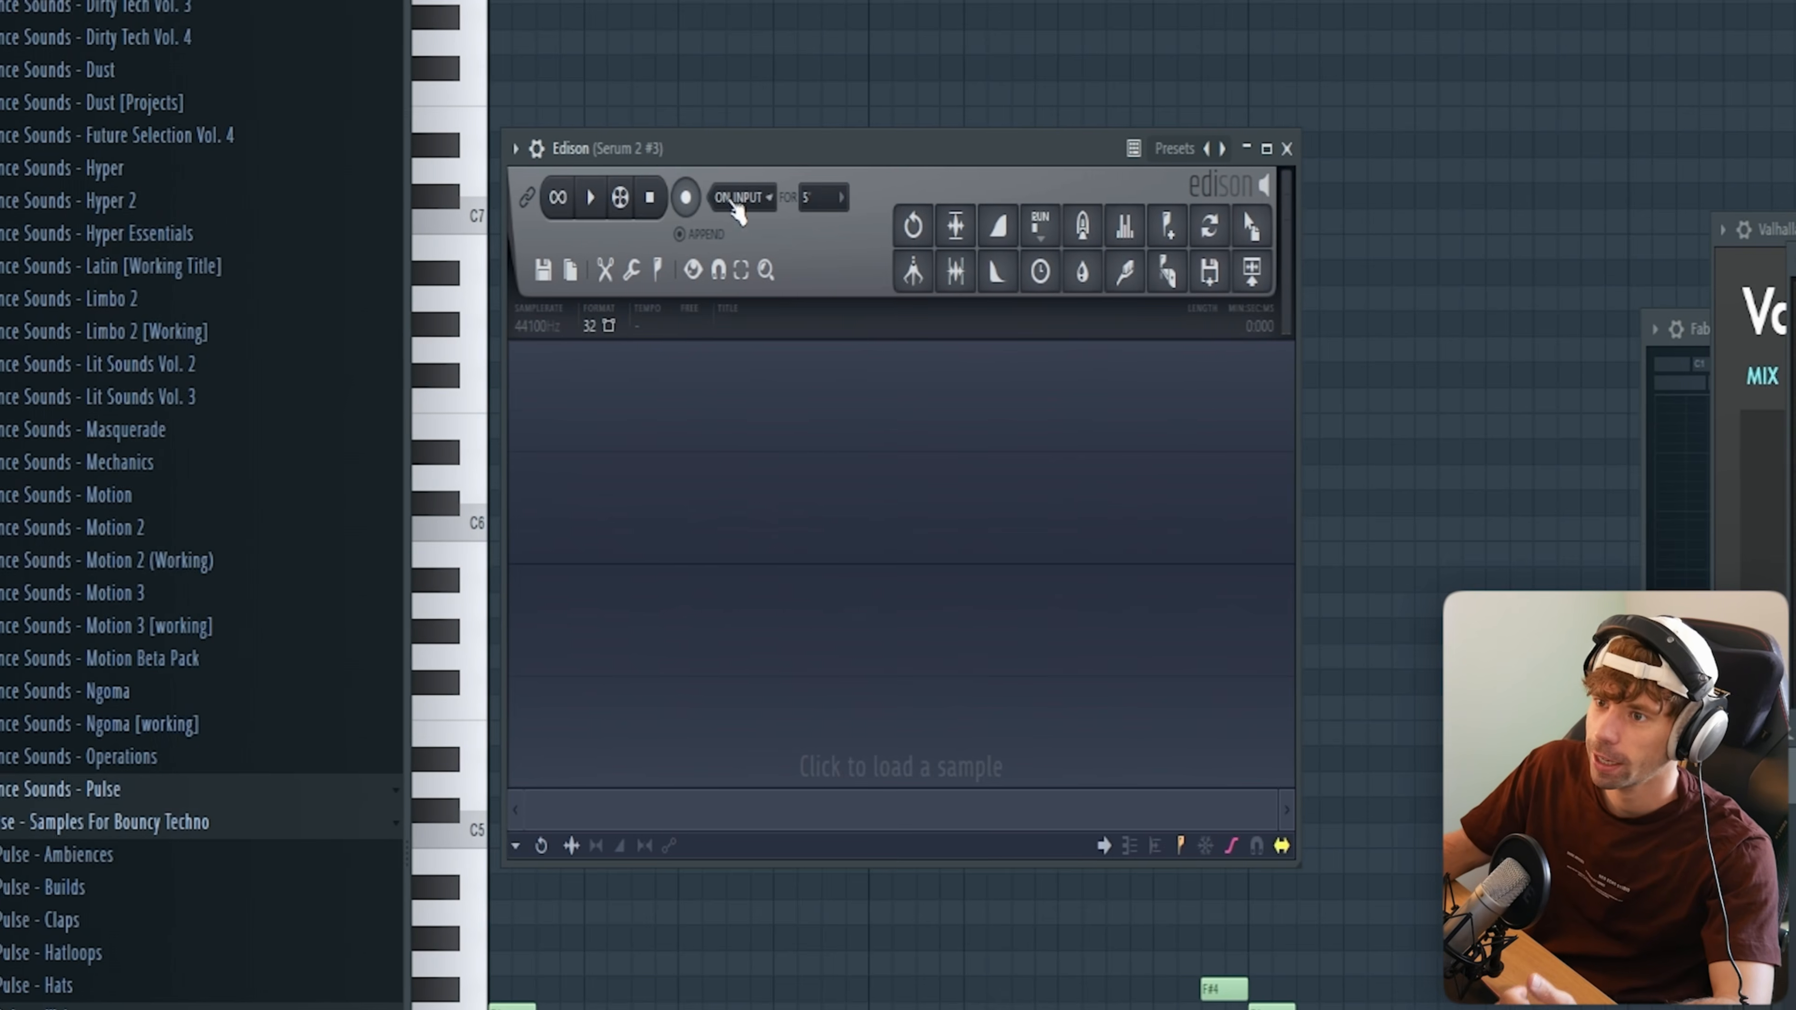
pyautogui.click(675, 197)
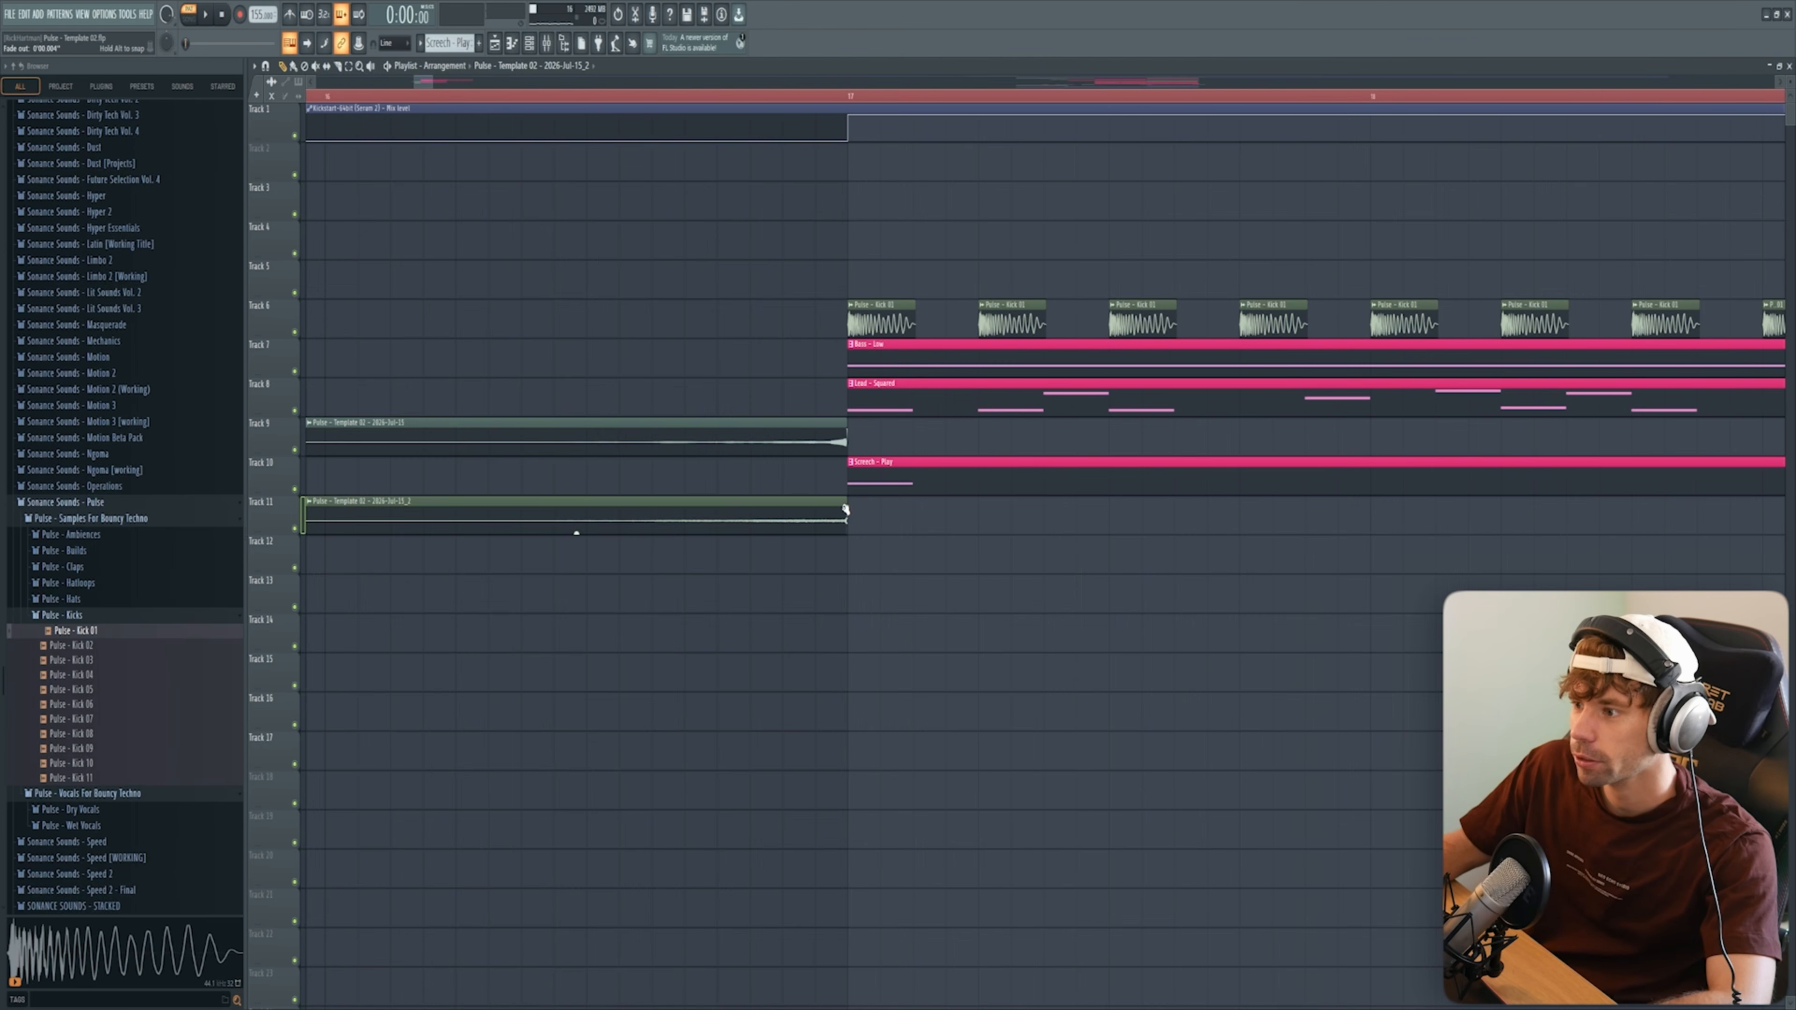
# Step: Choose an acid preset in Serum 2 #4, stepping from Acid - Dea past Acid - Play, and play the short acid pattern
pyautogui.scroll(-8, 658, 582)
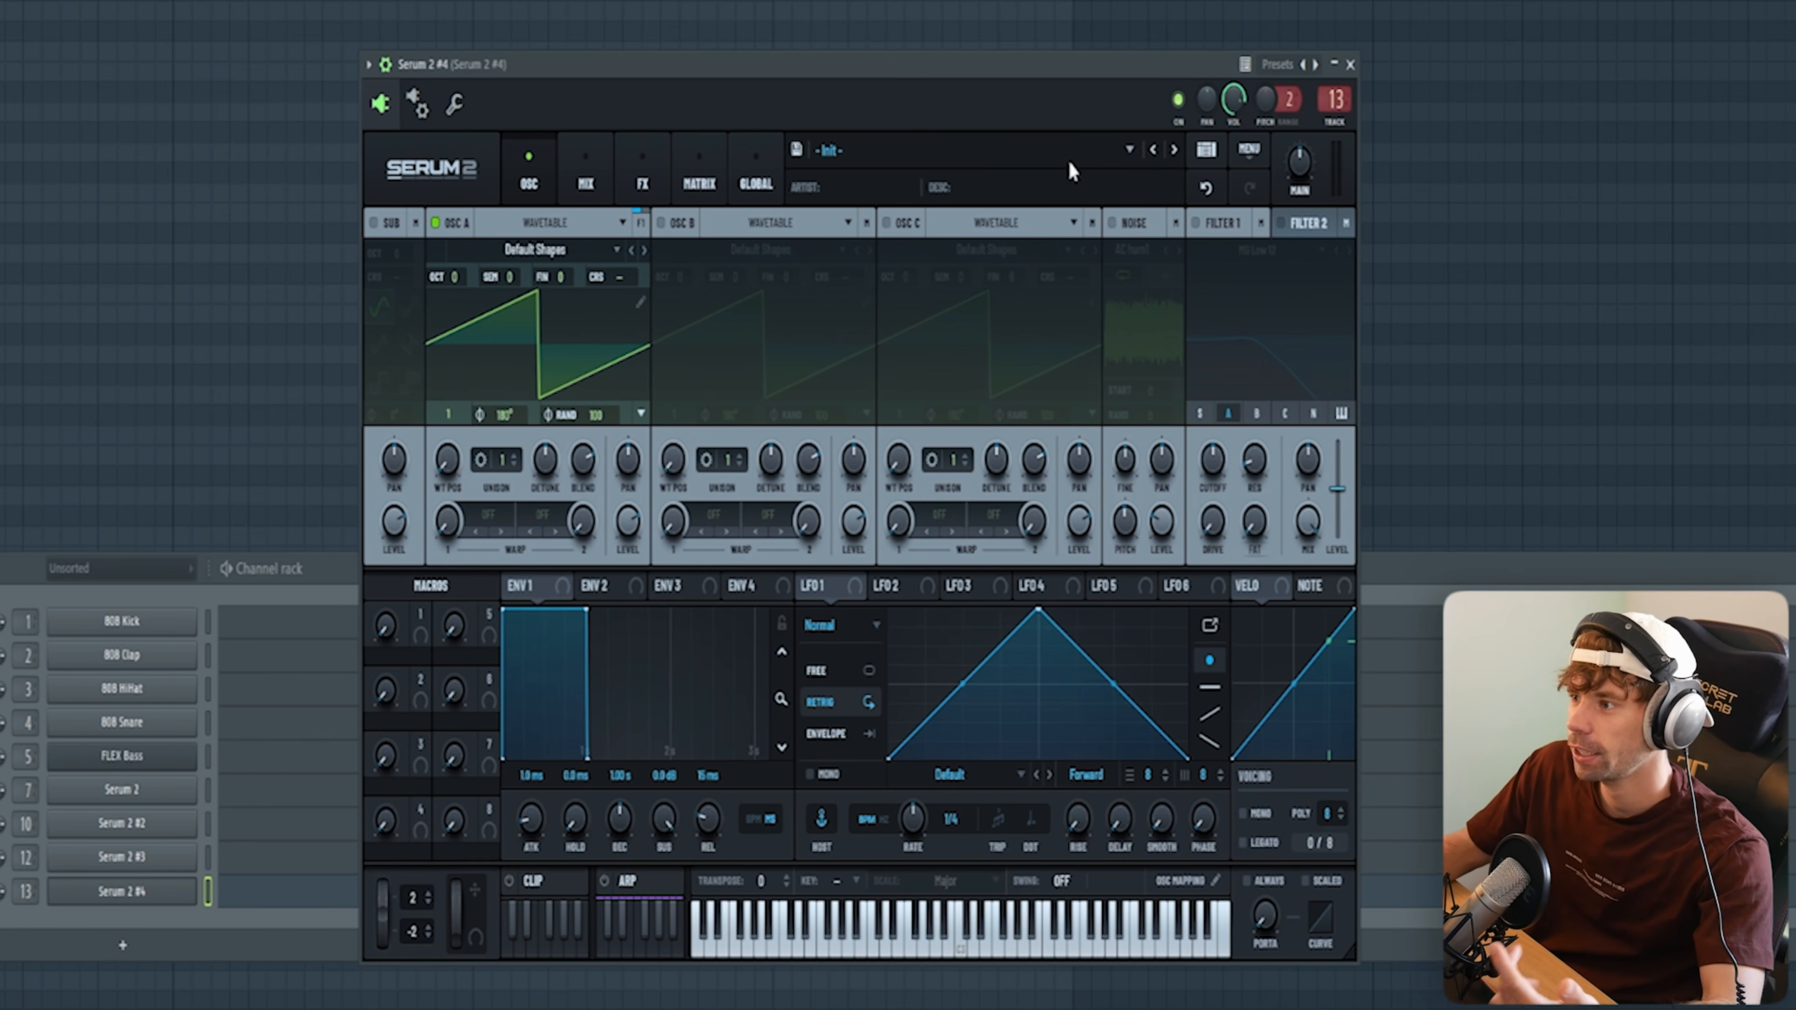
pyautogui.click(1068, 161)
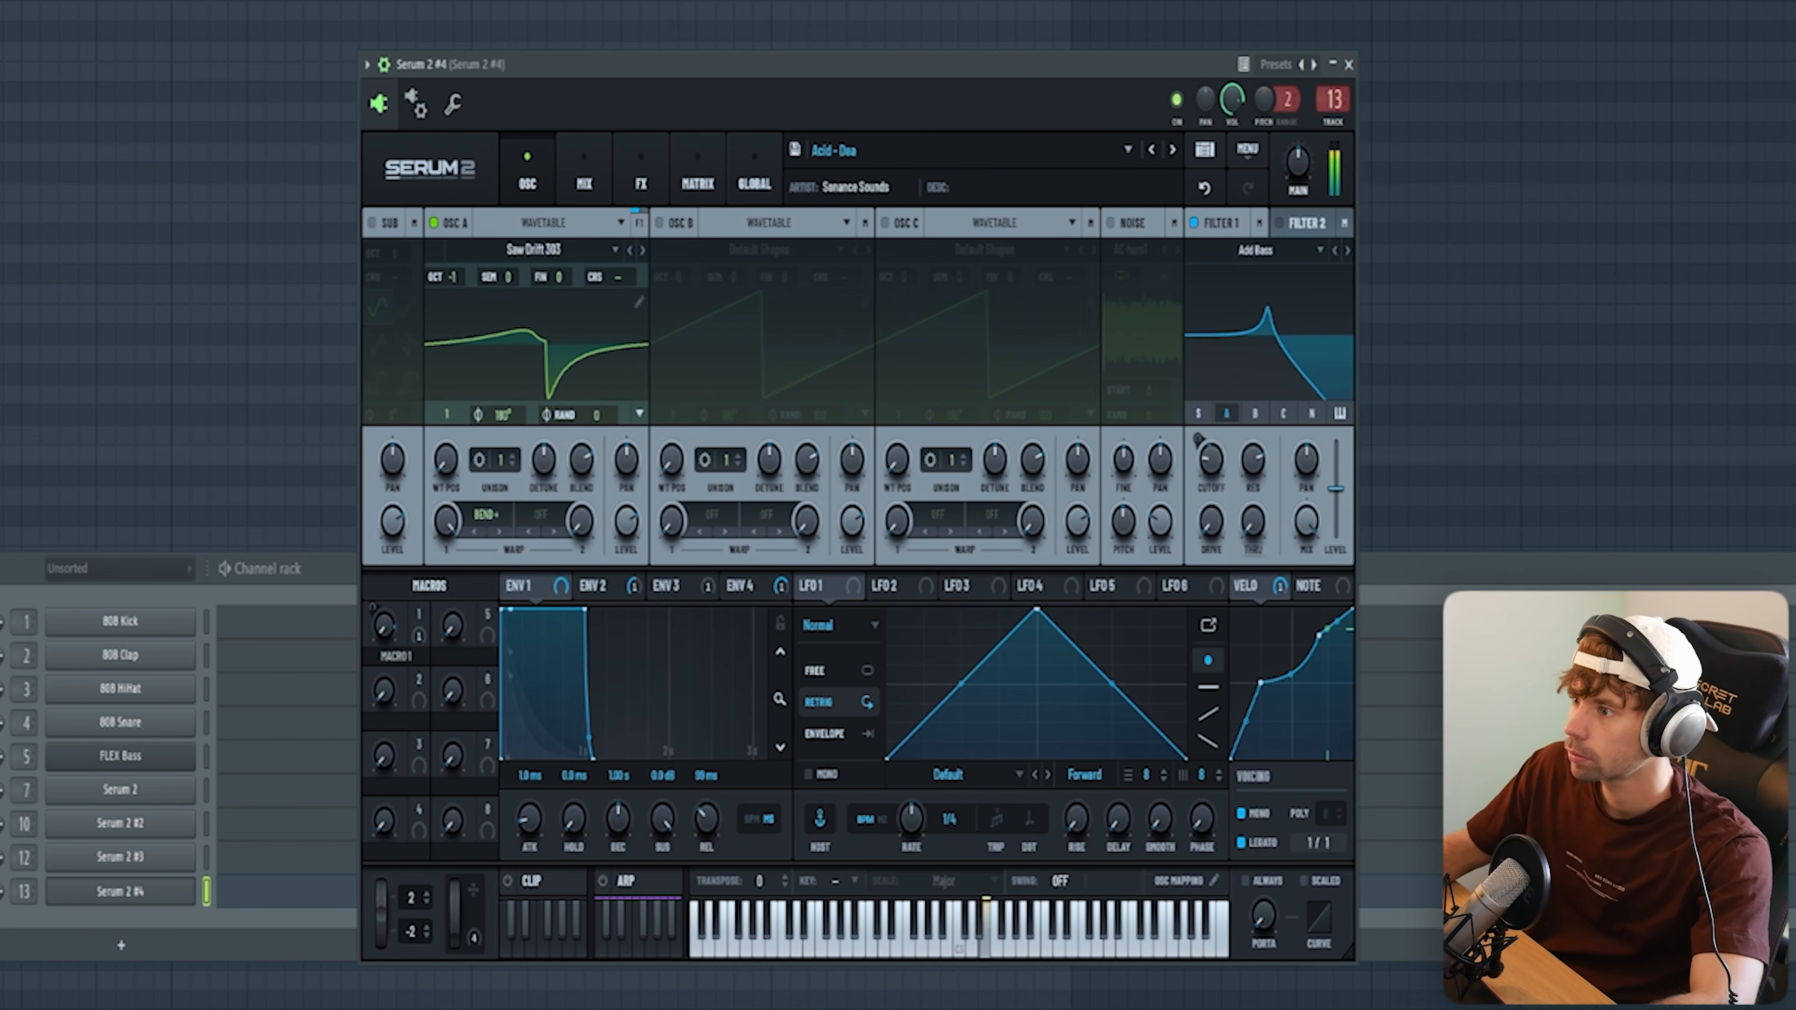
pyautogui.click(1171, 150)
pyautogui.click(1170, 150)
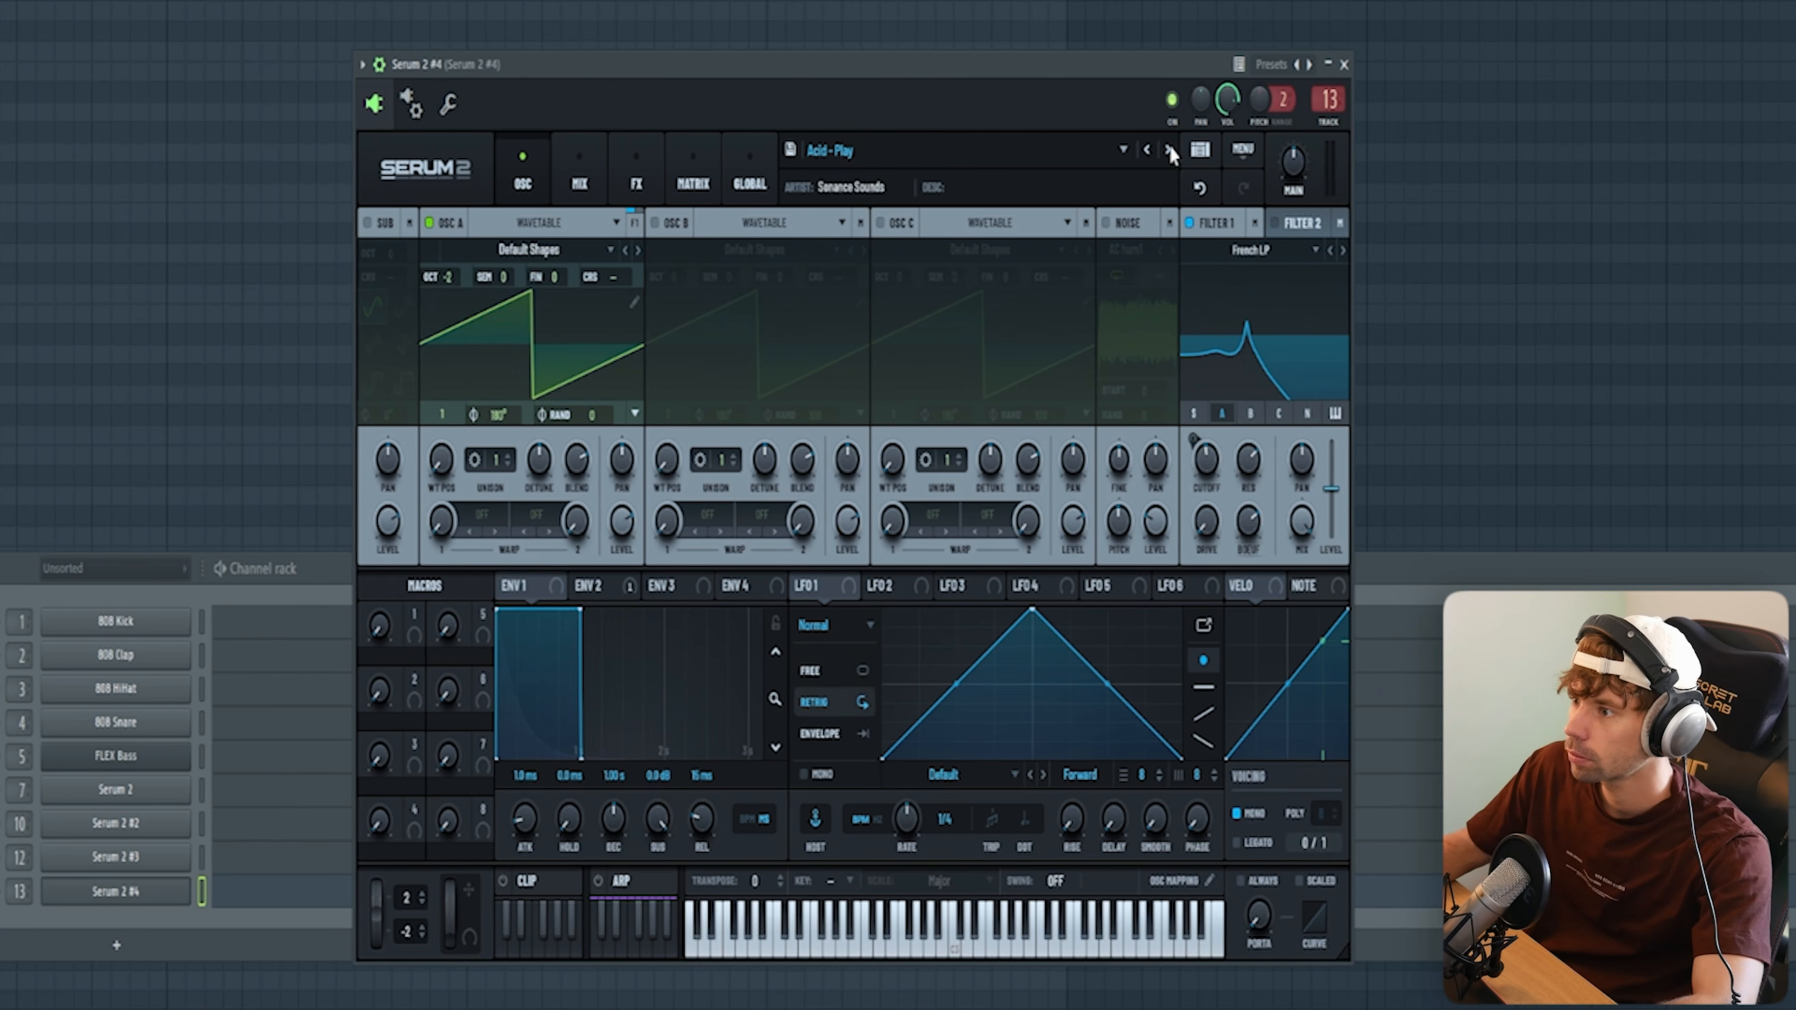
pyautogui.click(1169, 150)
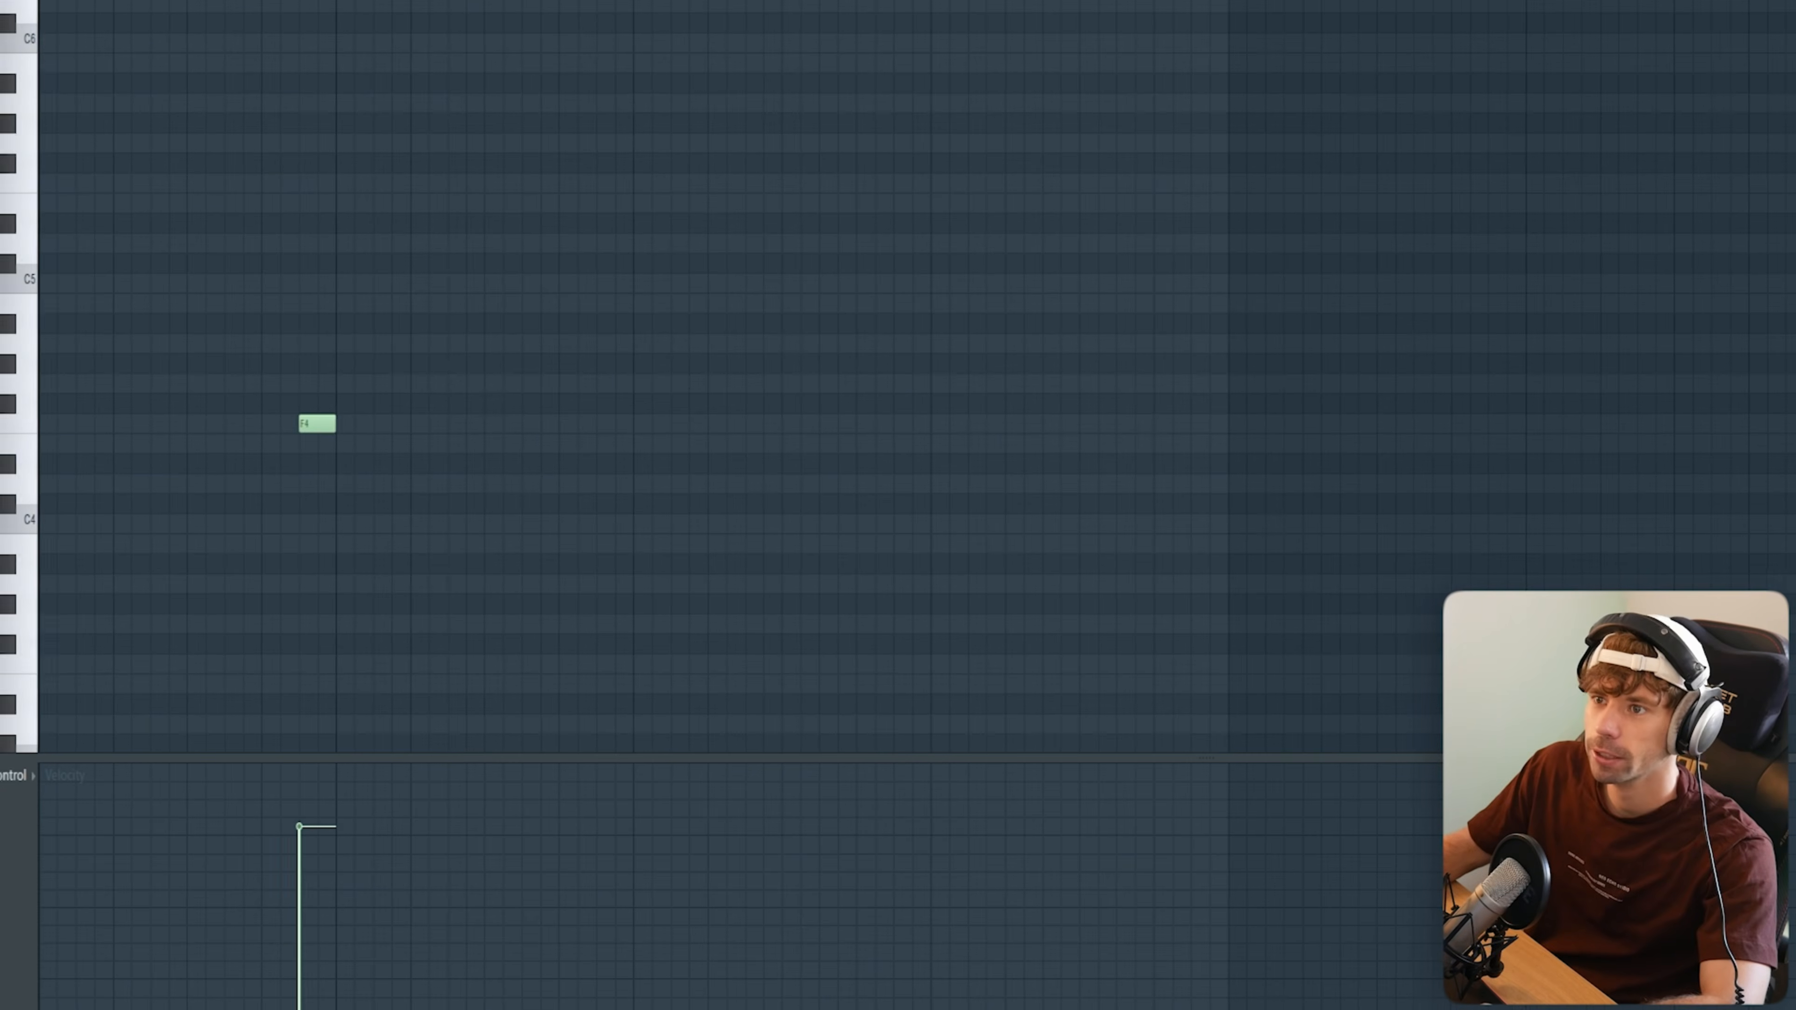
pyautogui.press('space')
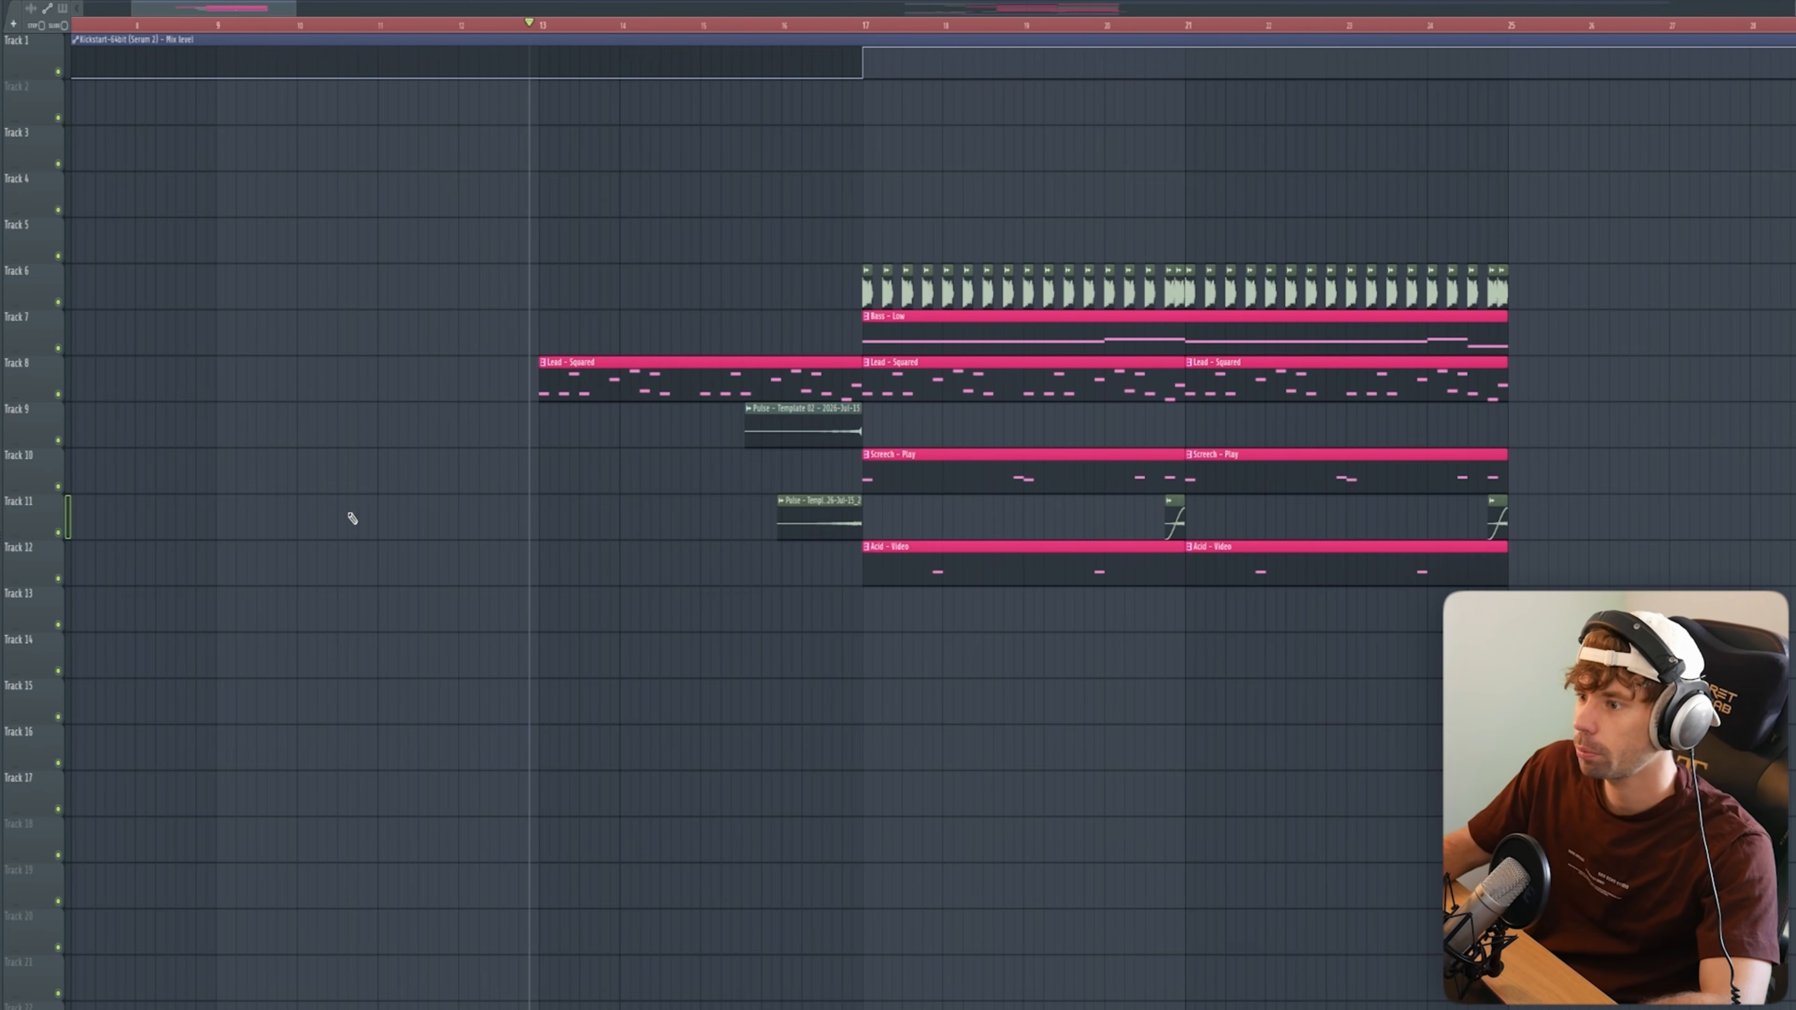
# Step: Lay Pulse ambience loops on tracks 13 and 14 from bar 9 to bar 17 and inspect the Ambience 03 clip's sample settings
pyautogui.keyDown('ctrl'); pyautogui.scroll(-3, 361, 521); pyautogui.keyUp('ctrl')
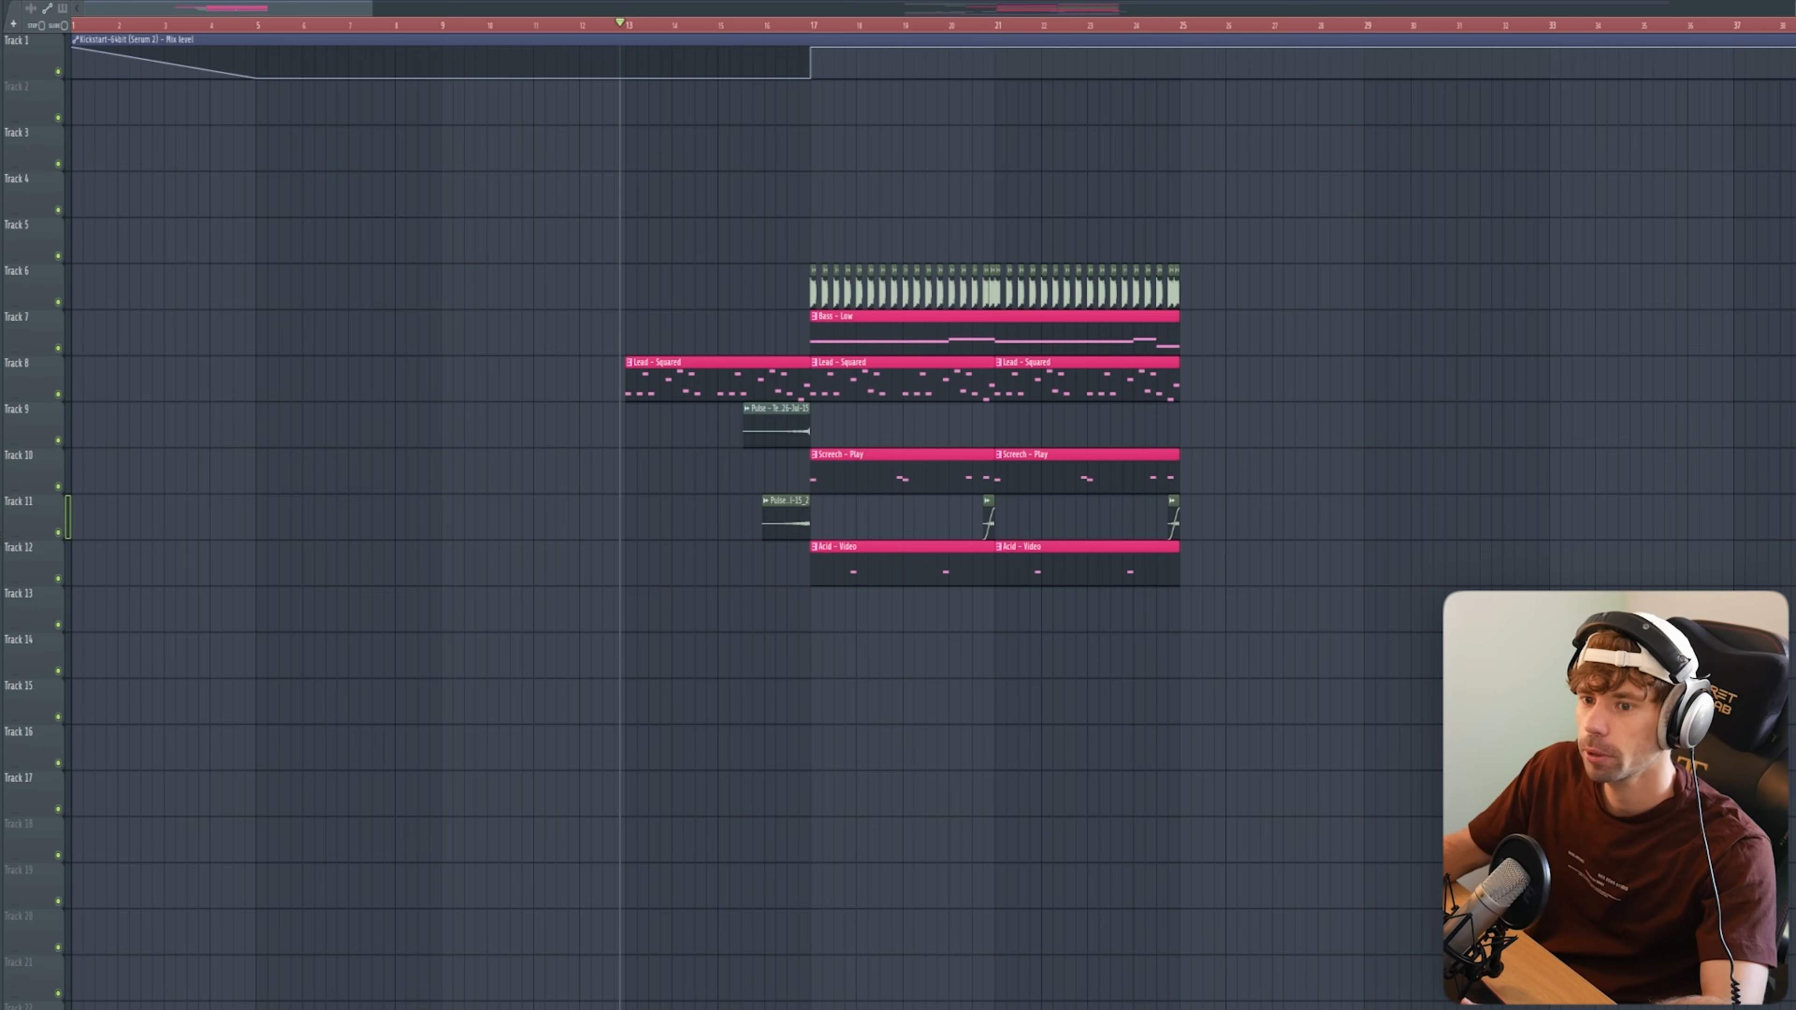
pyautogui.moveTo(540, 606); pyautogui.dragTo(495, 603)
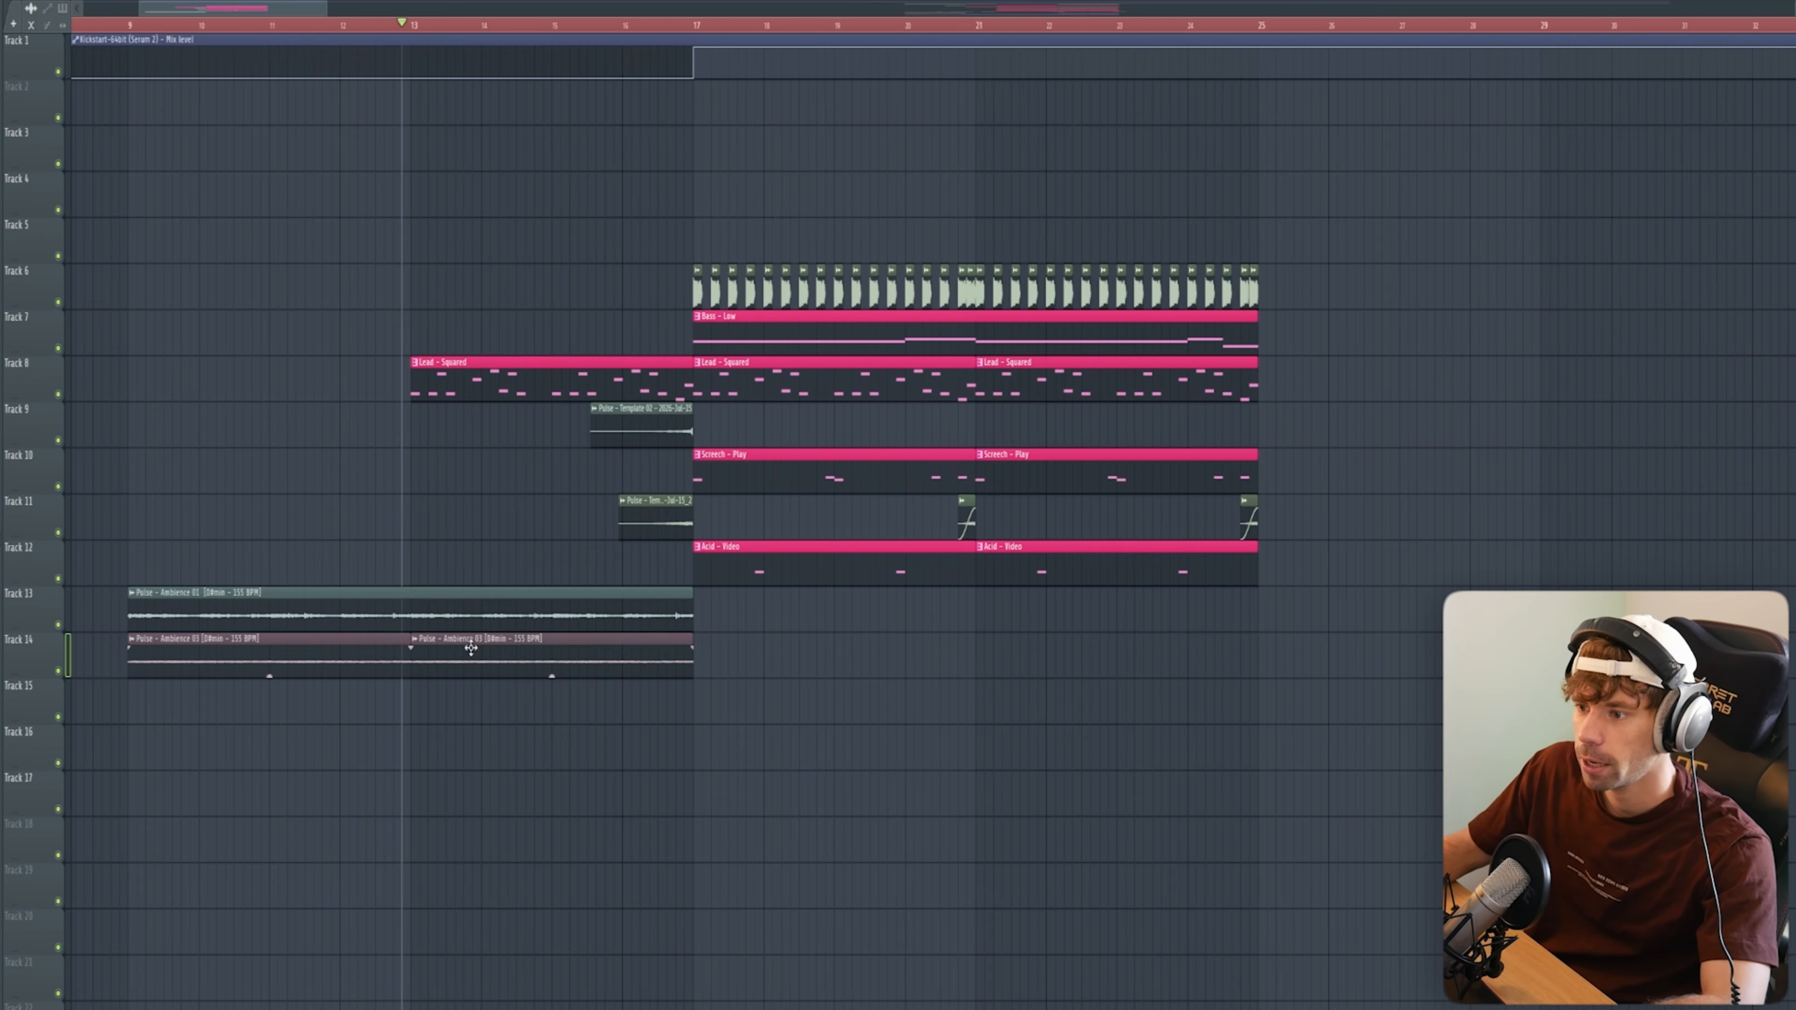
pyautogui.doubleClick(471, 648)
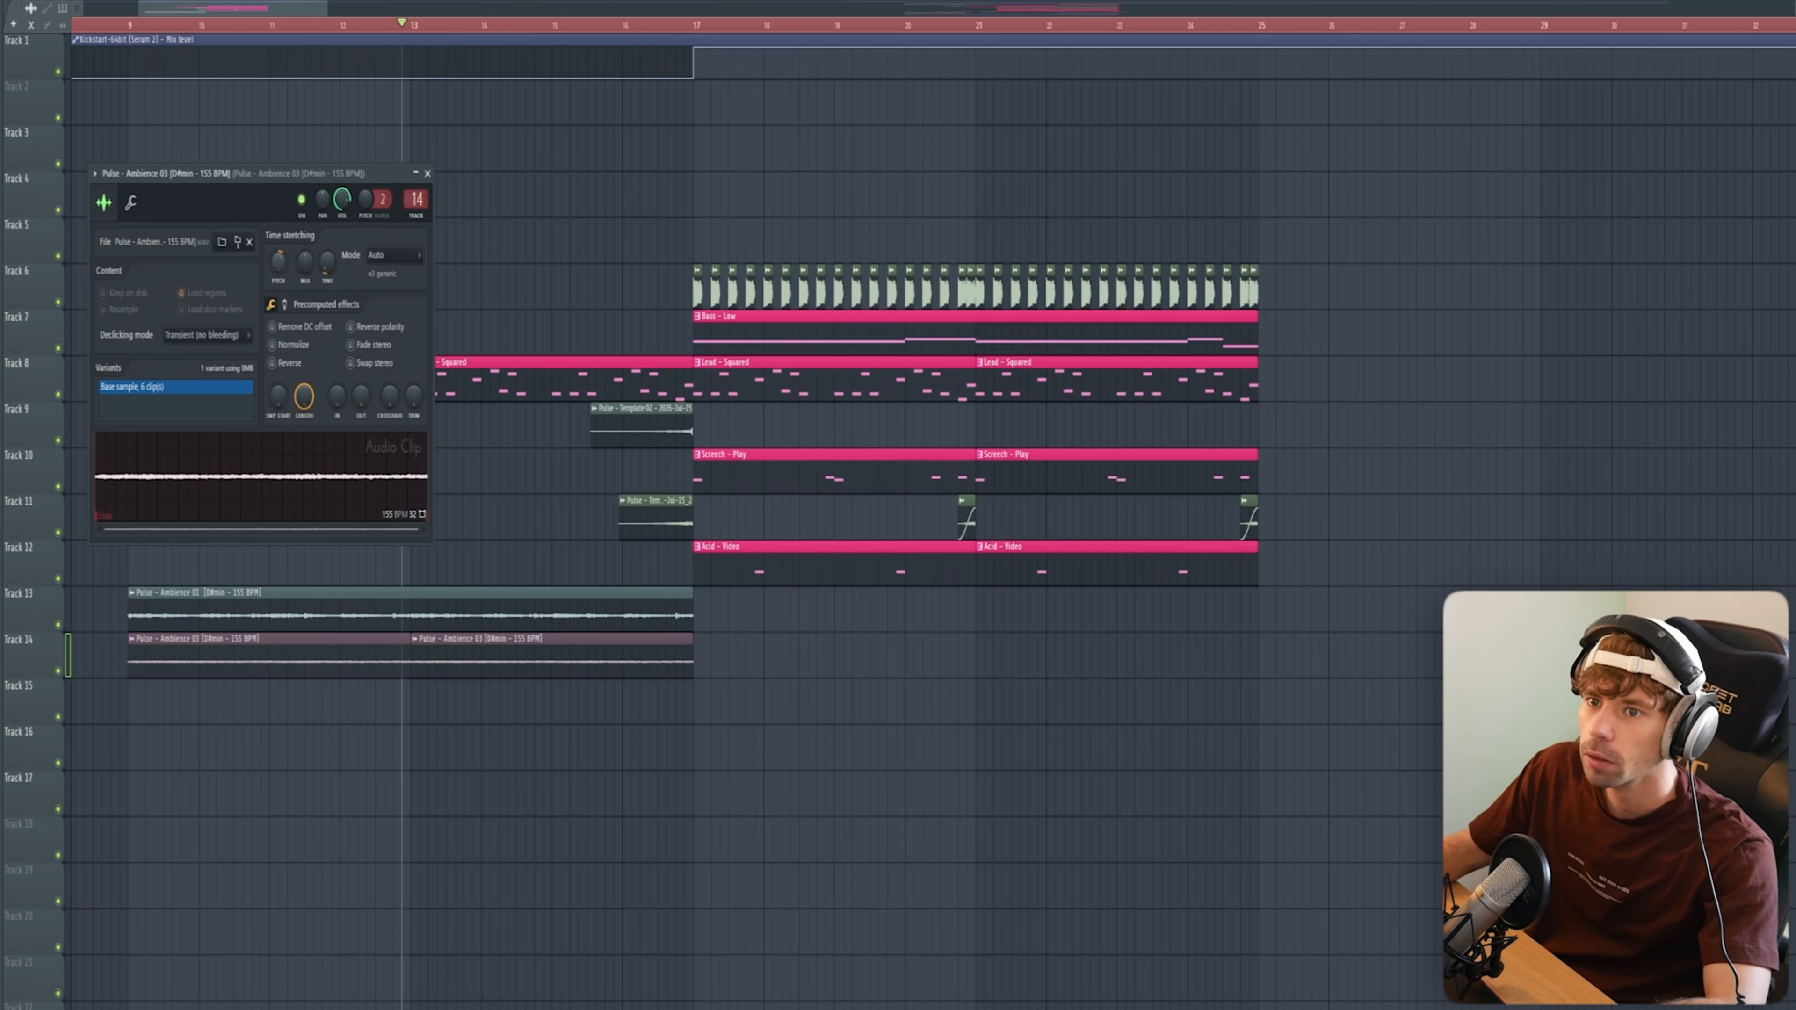
pyautogui.press('Escape')
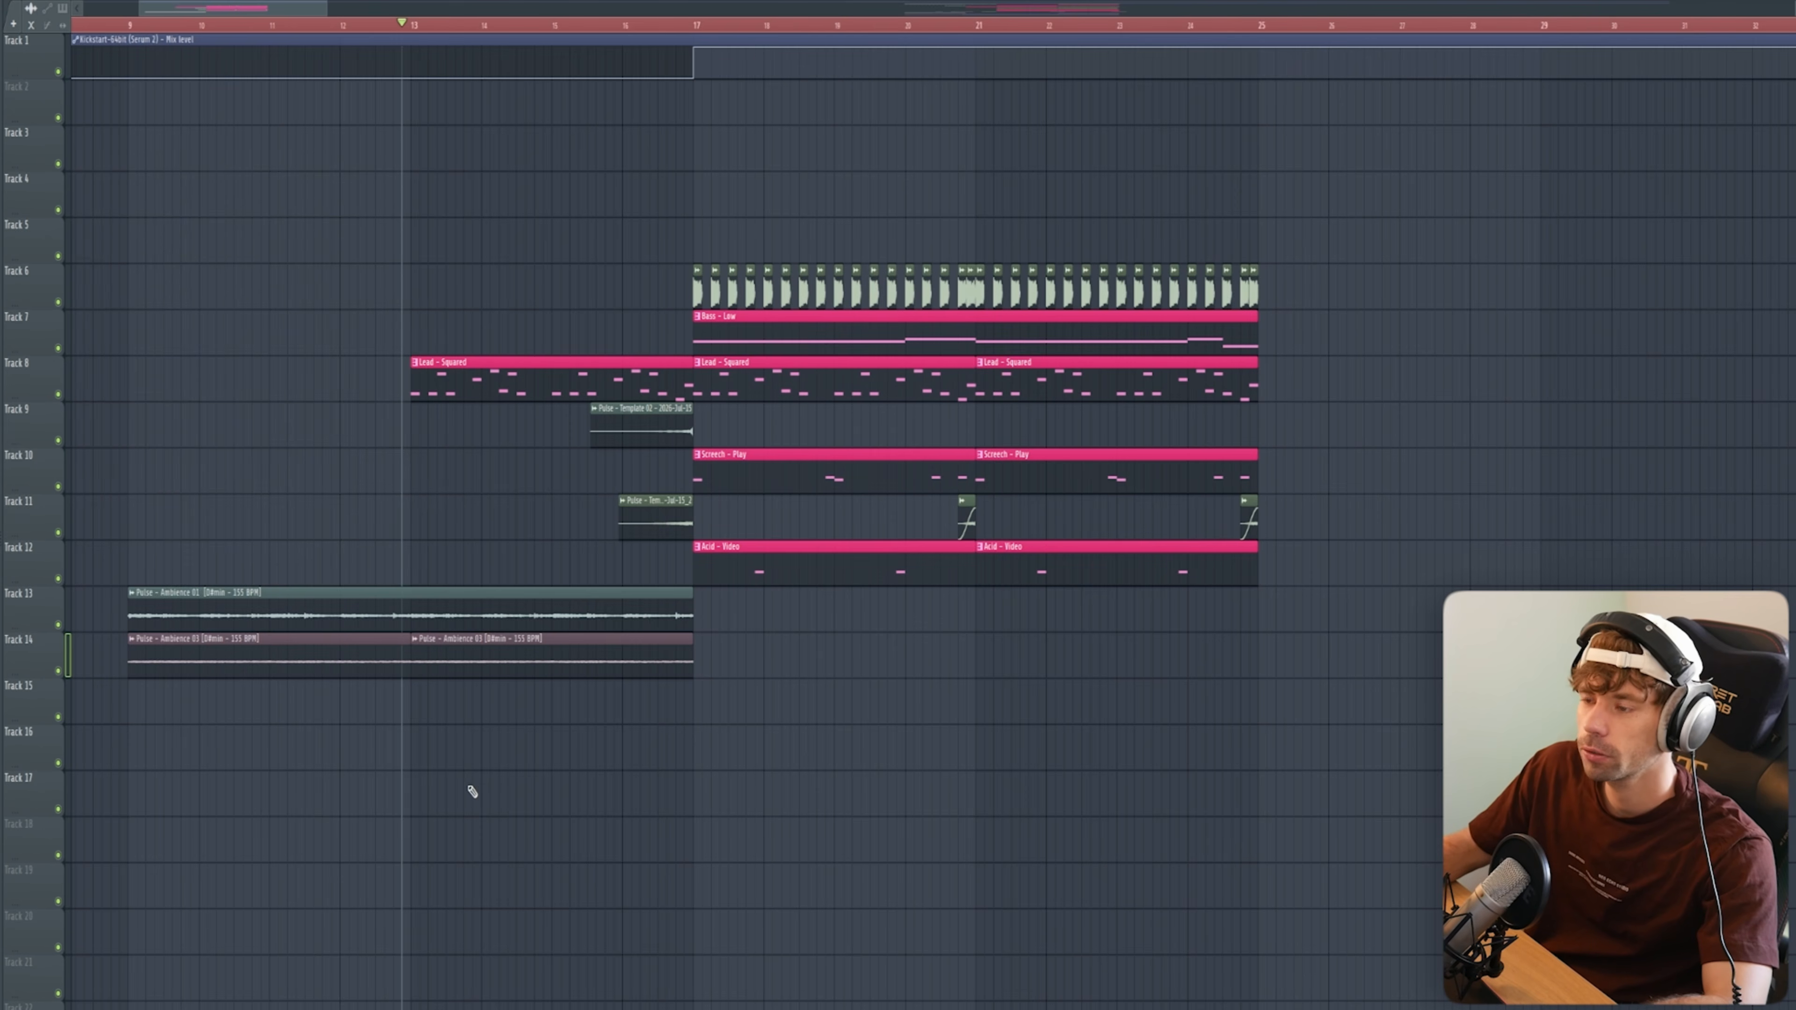
# Step: Duplicate the kick, bass, screech, riser and acid clips of bars 17 to 25 so they repeat from bar 25 to 33
pyautogui.keyDown('ctrl'); pyautogui.moveTo(1083, 665); pyautogui.dragTo(670, 239); pyautogui.keyUp('ctrl')
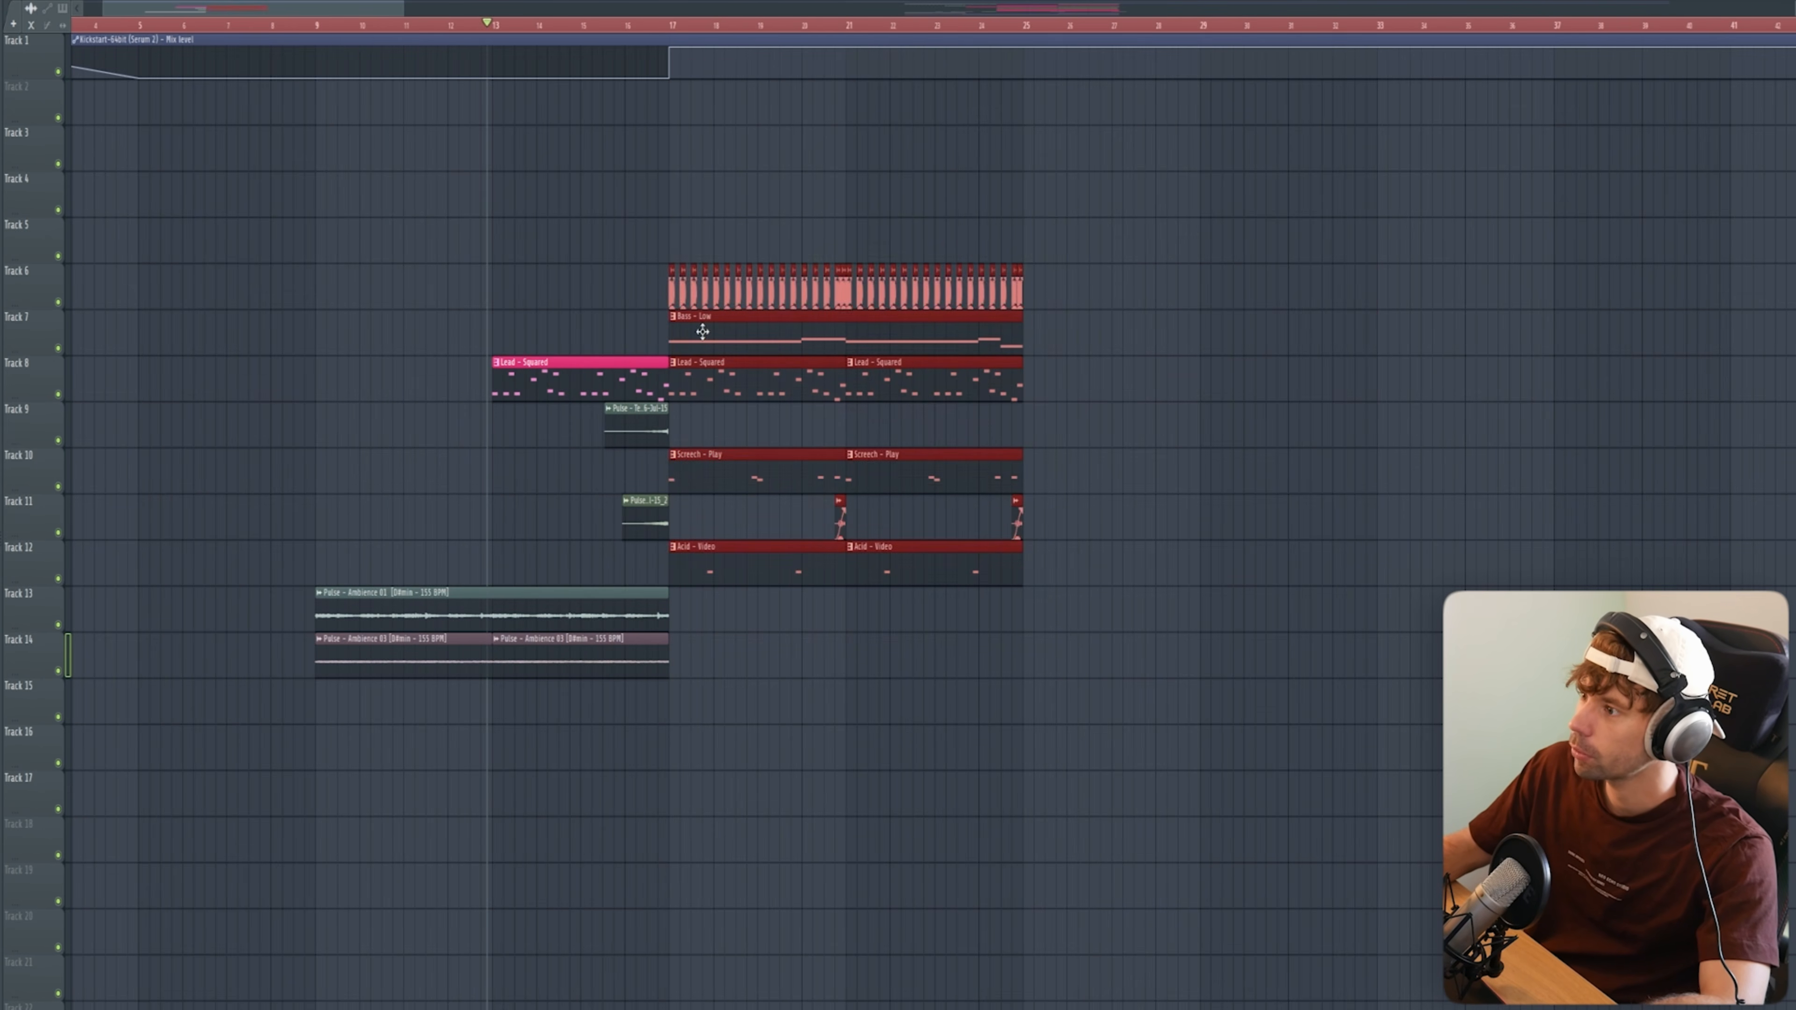
pyautogui.hotkey('ctrl', 'b')
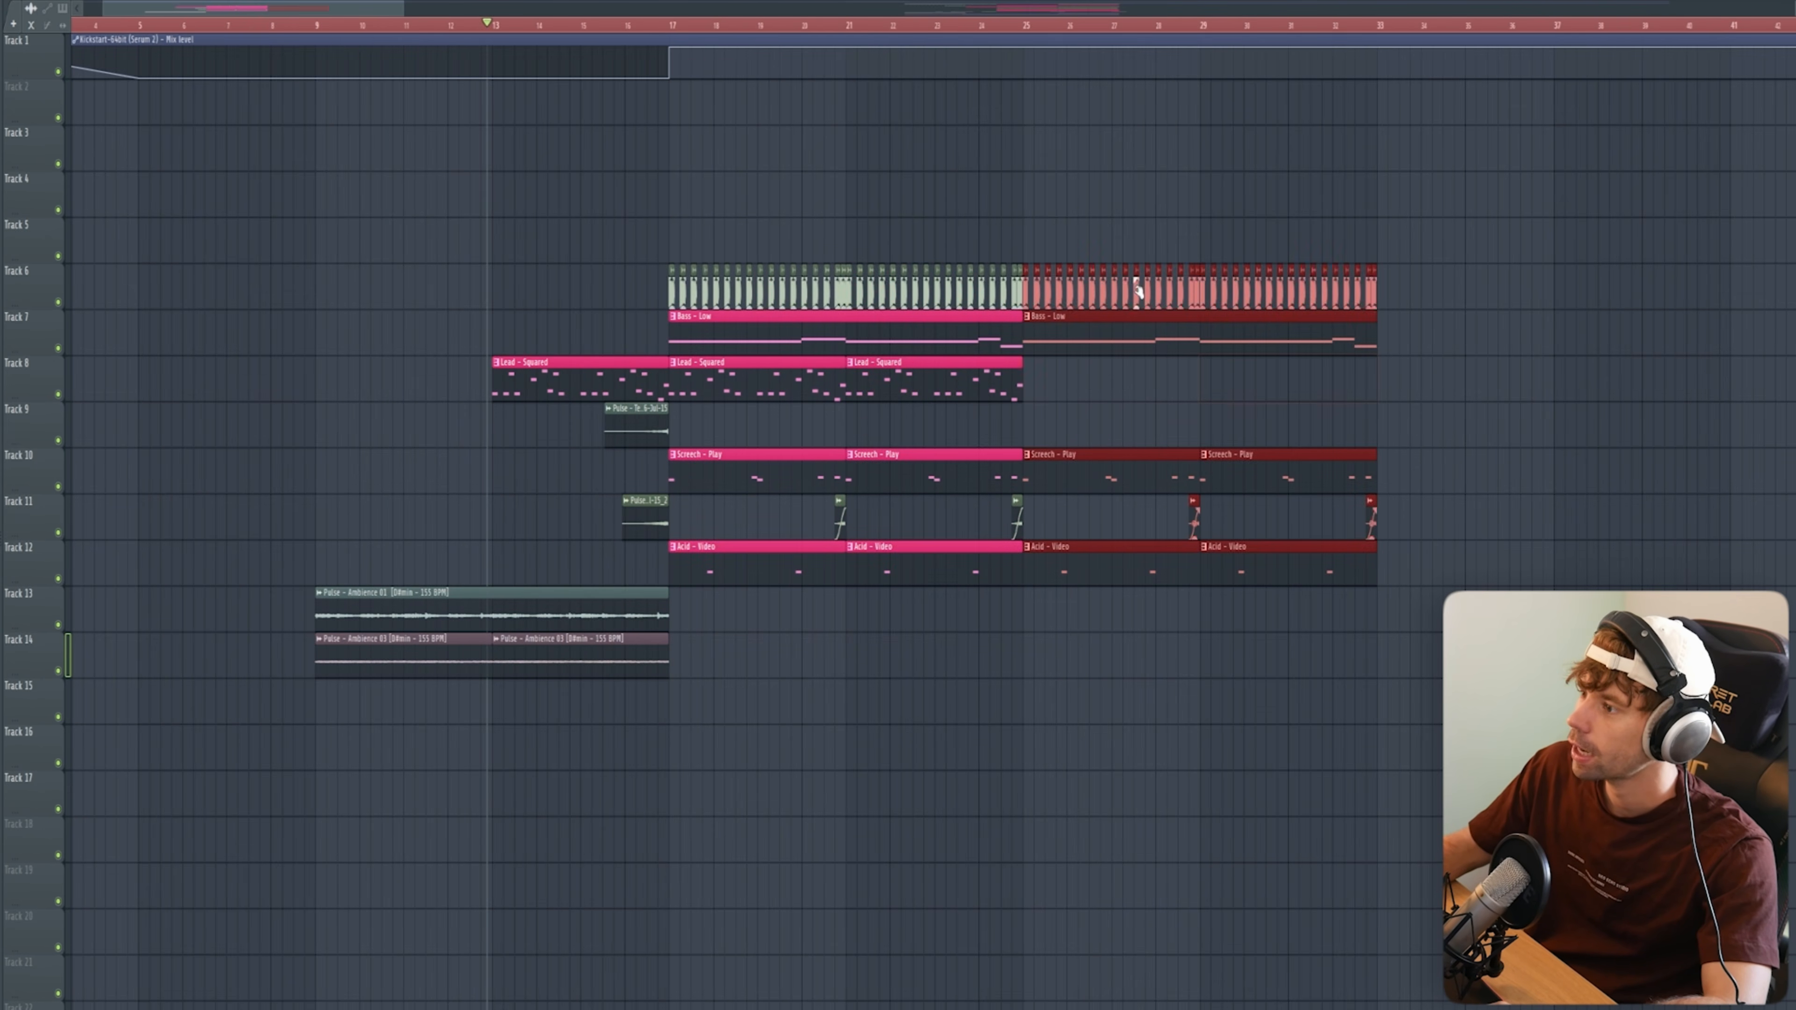
pyautogui.click(1068, 195)
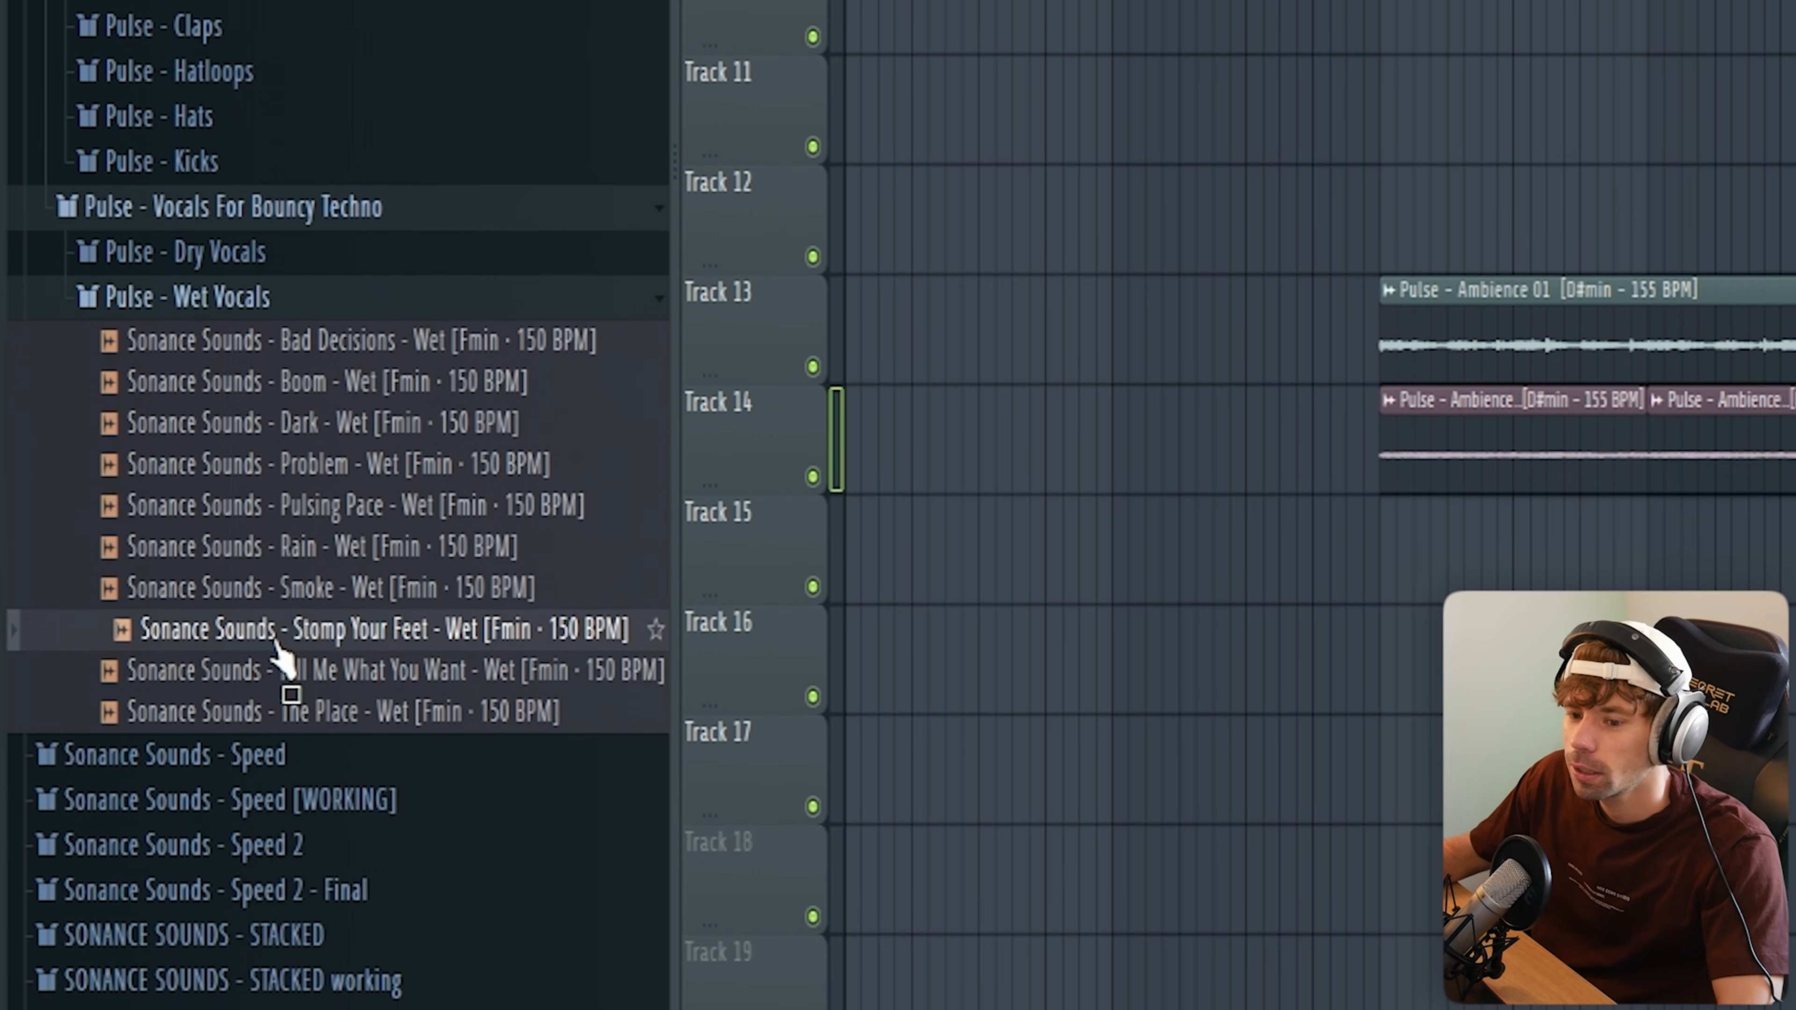
# Step: Place the Stomp Your Feet wet vocal on track 5 at bar 25 and fit it to the project tempo
pyautogui.moveTo(276, 630); pyautogui.dragTo(919, 268)
pyautogui.rightClick(884, 273)
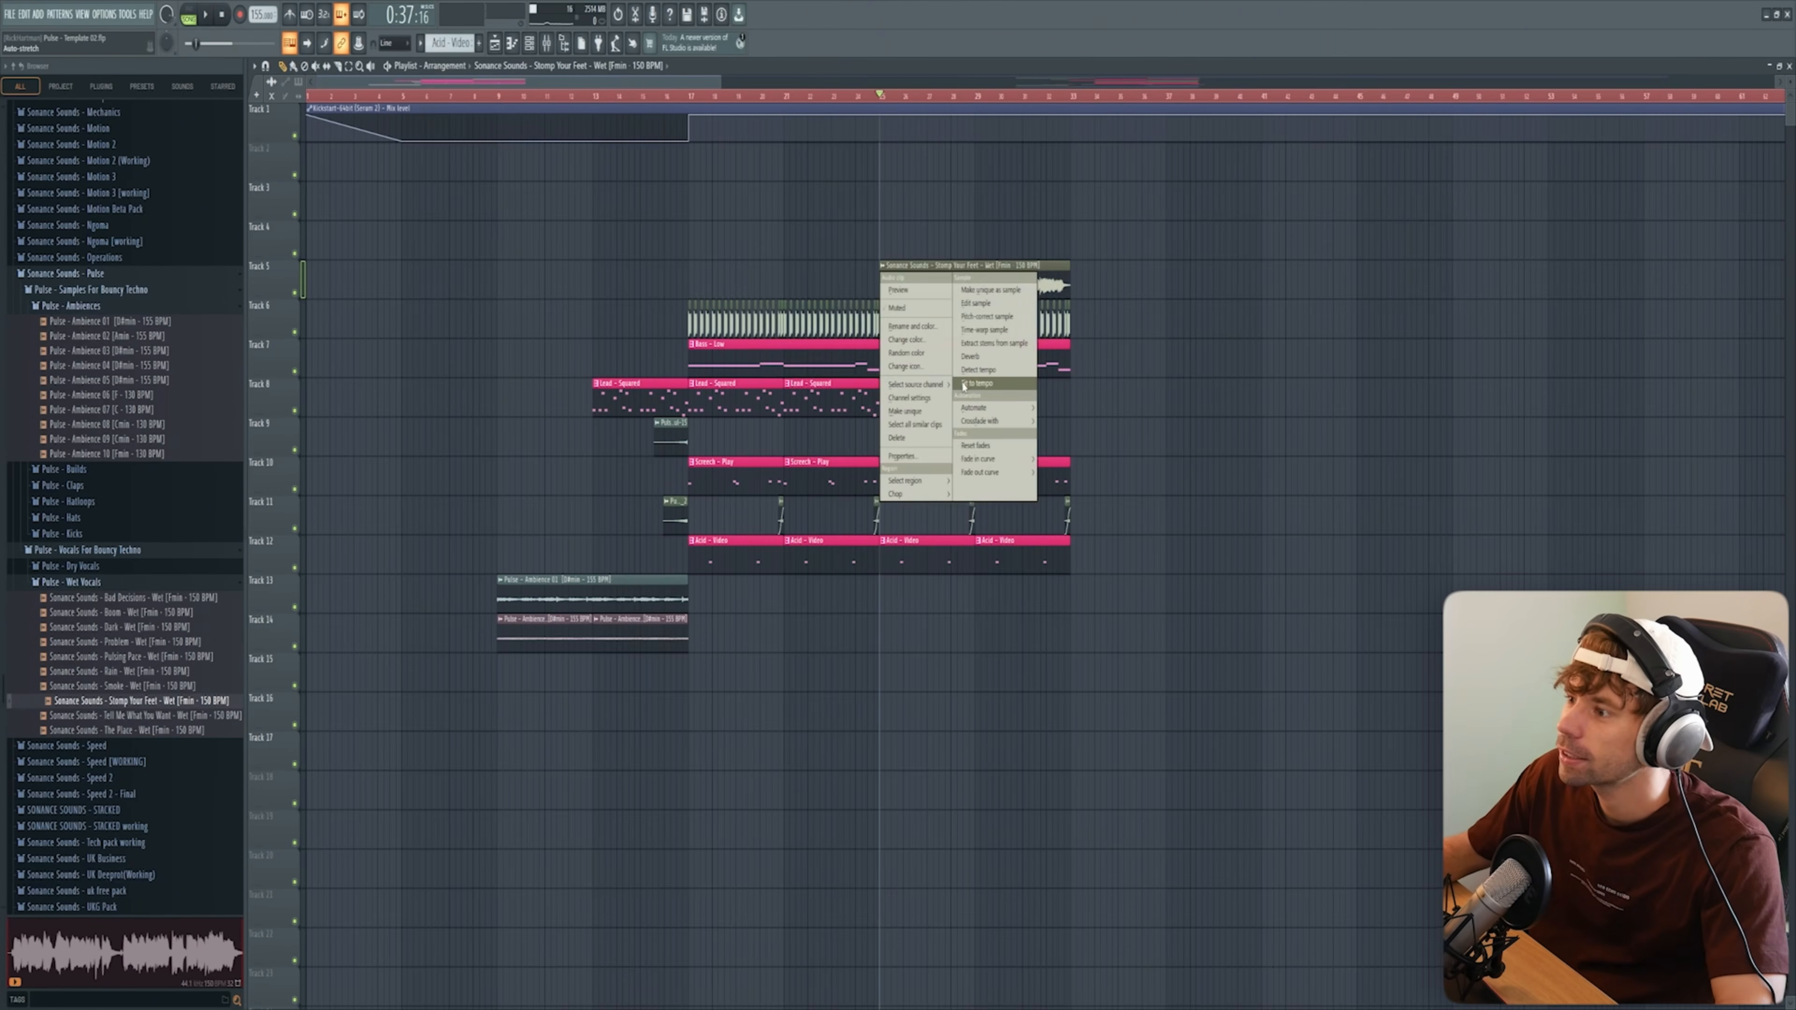
pyautogui.click(964, 385)
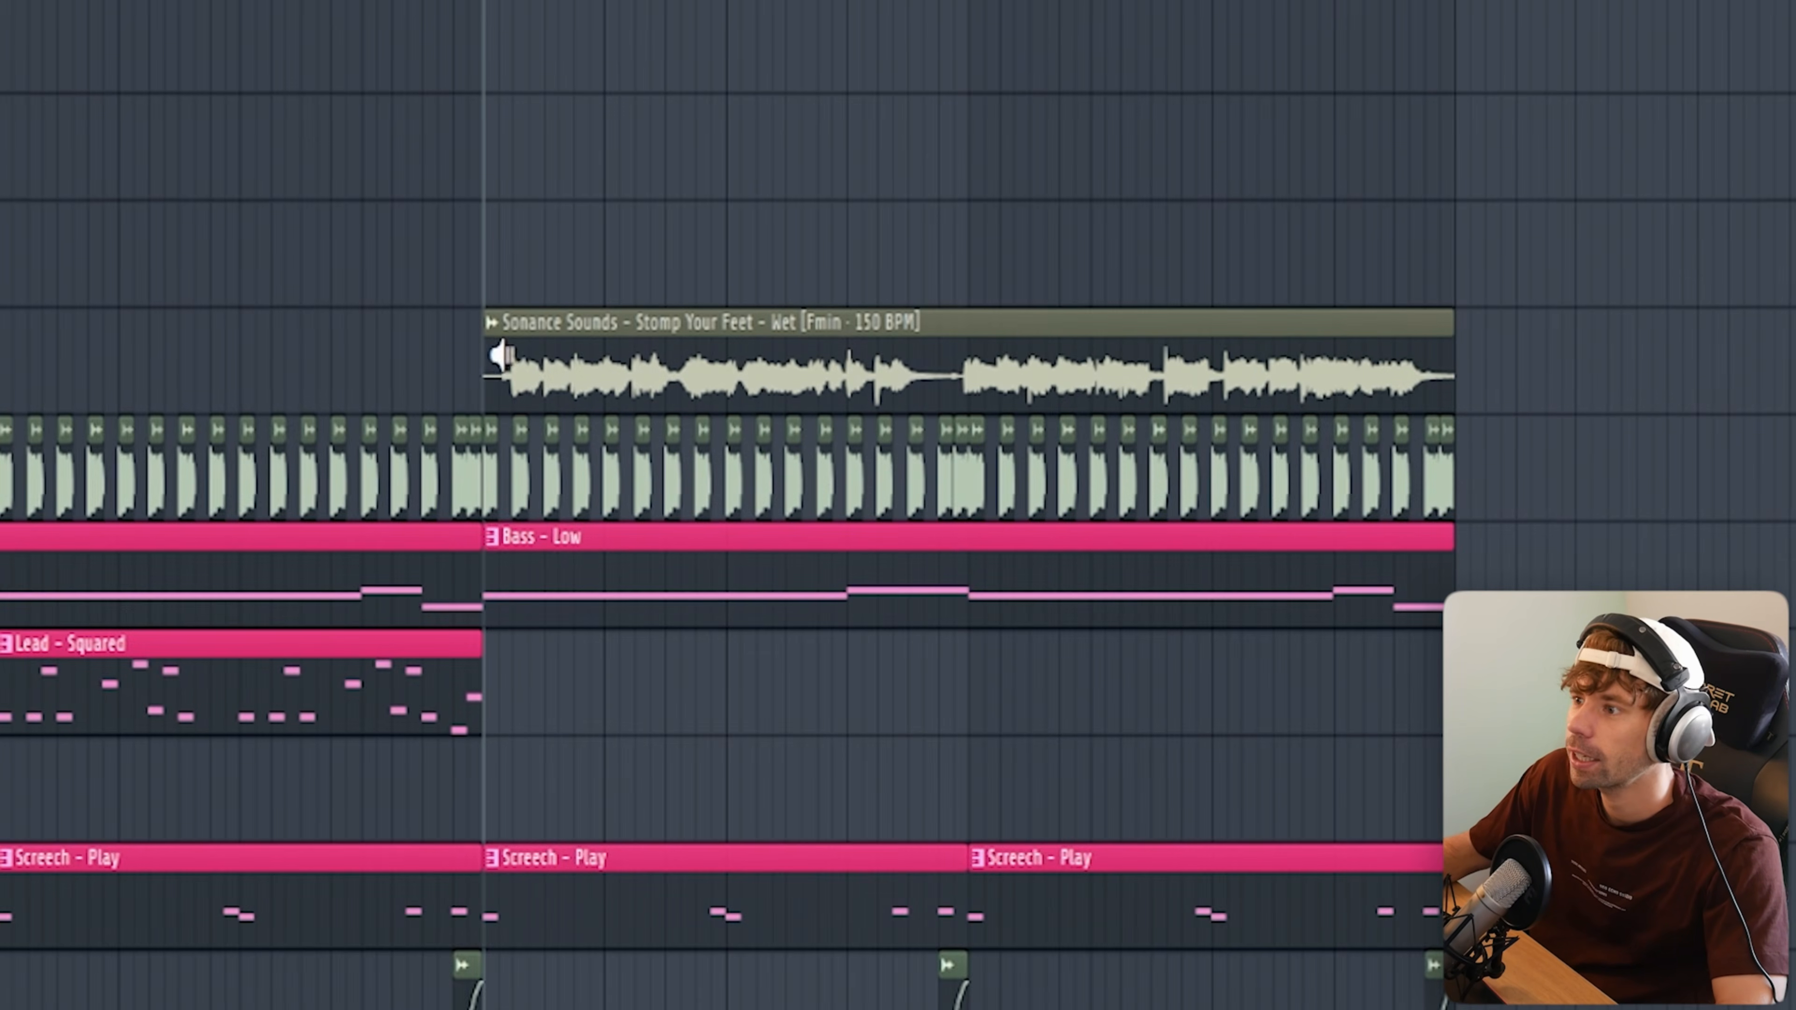
pyautogui.rightClick(505, 359)
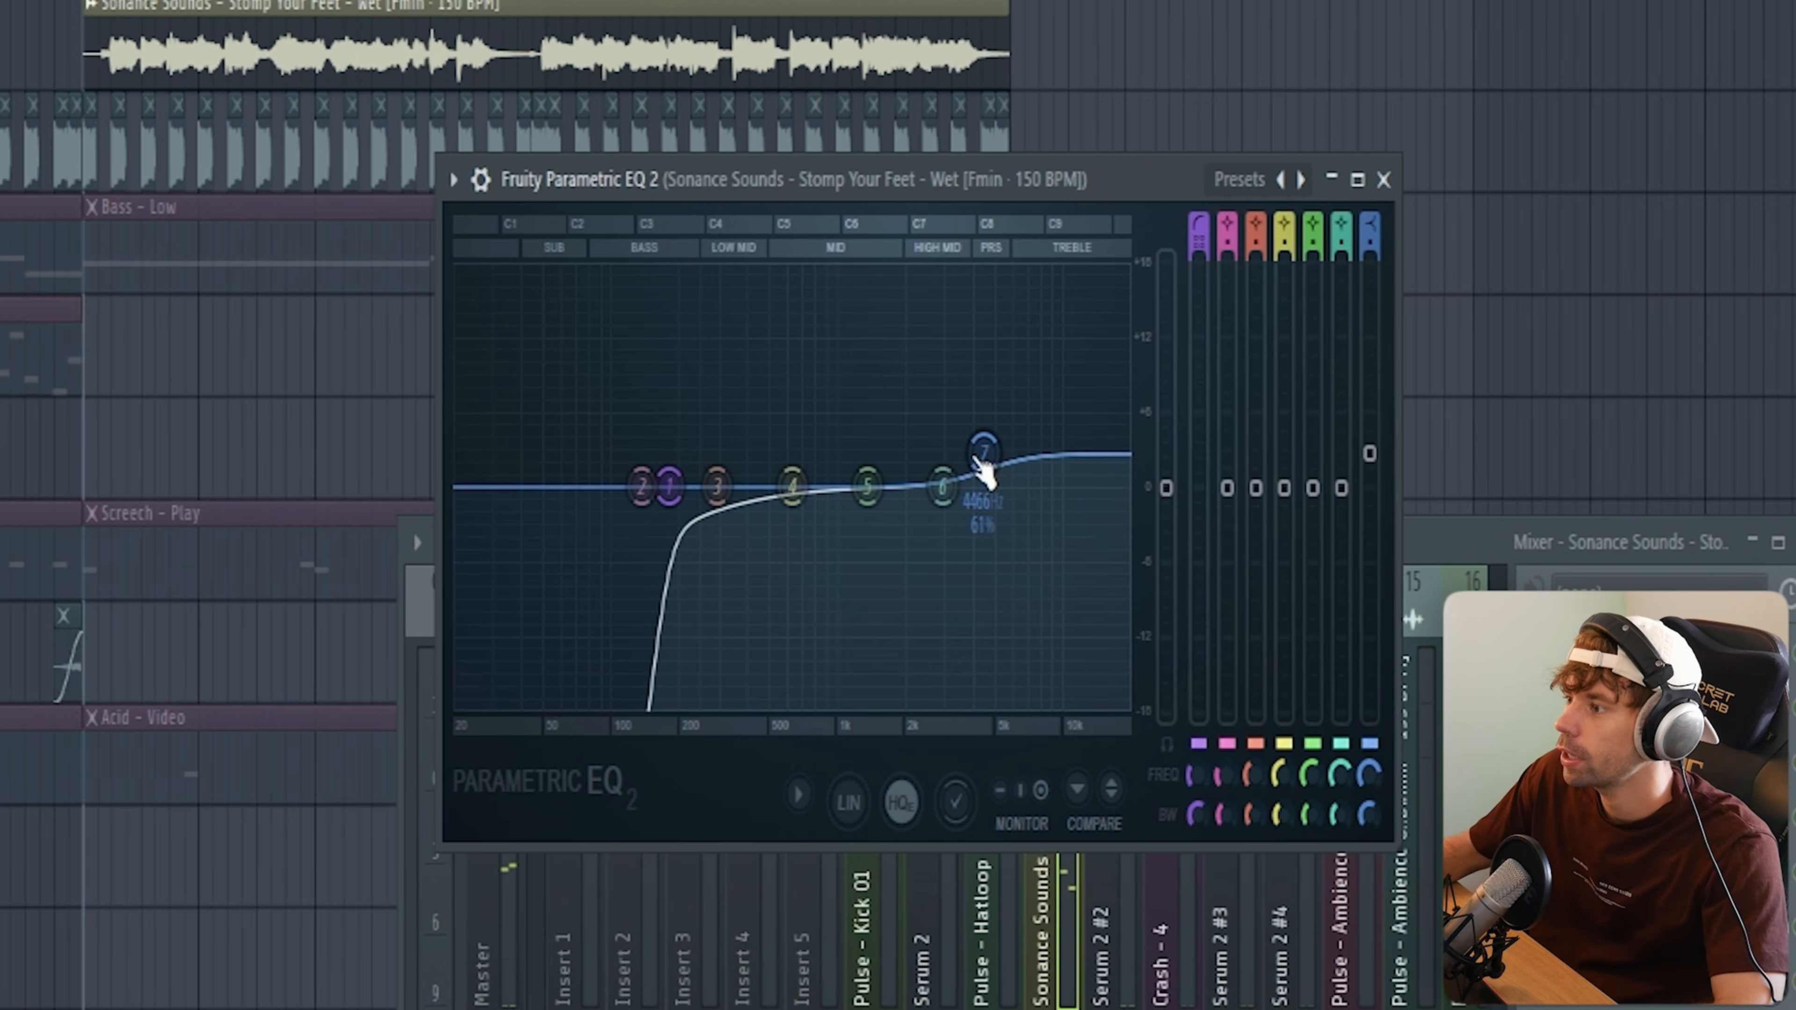
# Step: Adjust the high-frequency band 7 on the vocal's Parametric EQ 2 and play the vocal with ValhallaRoom and the 1/4 Kickstart sidechain
pyautogui.press('space')
pyautogui.moveTo(984, 454)
pyautogui.mouseDown()
pyautogui.moveTo(980, 414)
pyautogui.moveTo(969, 433)
pyautogui.mouseUp()
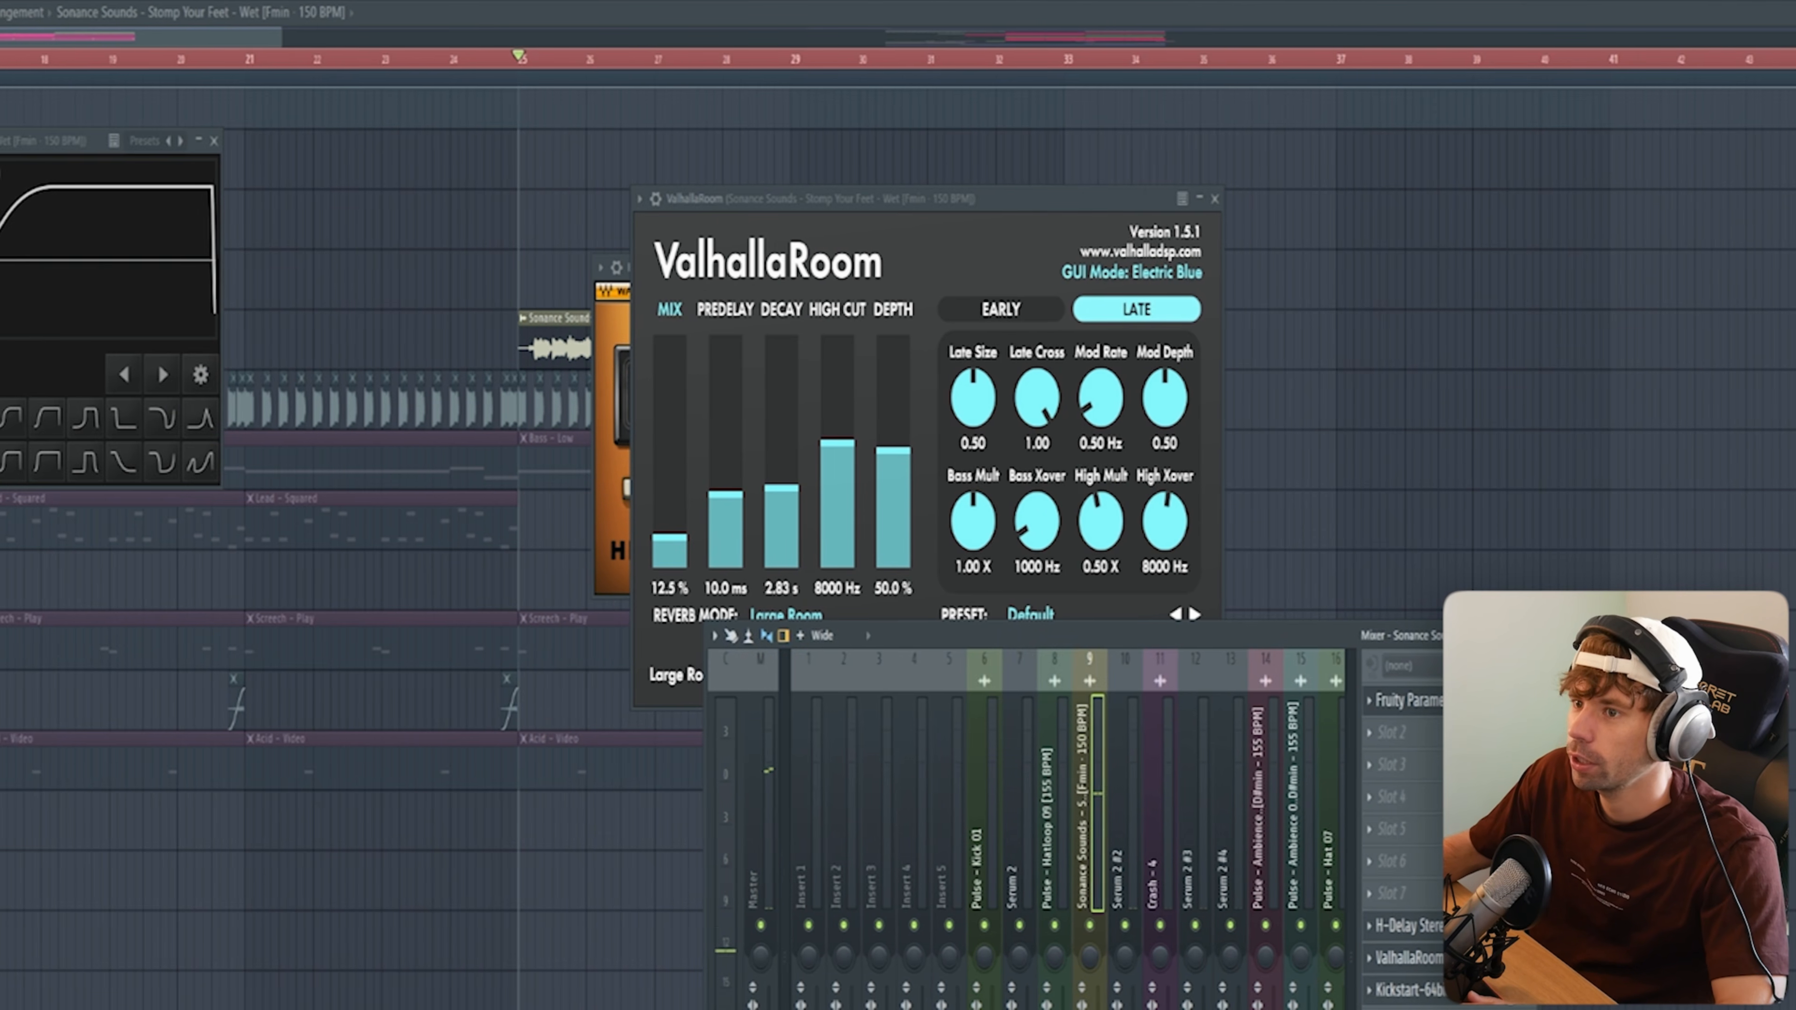
pyautogui.moveTo(14, 140); pyautogui.dragTo(856, 291)
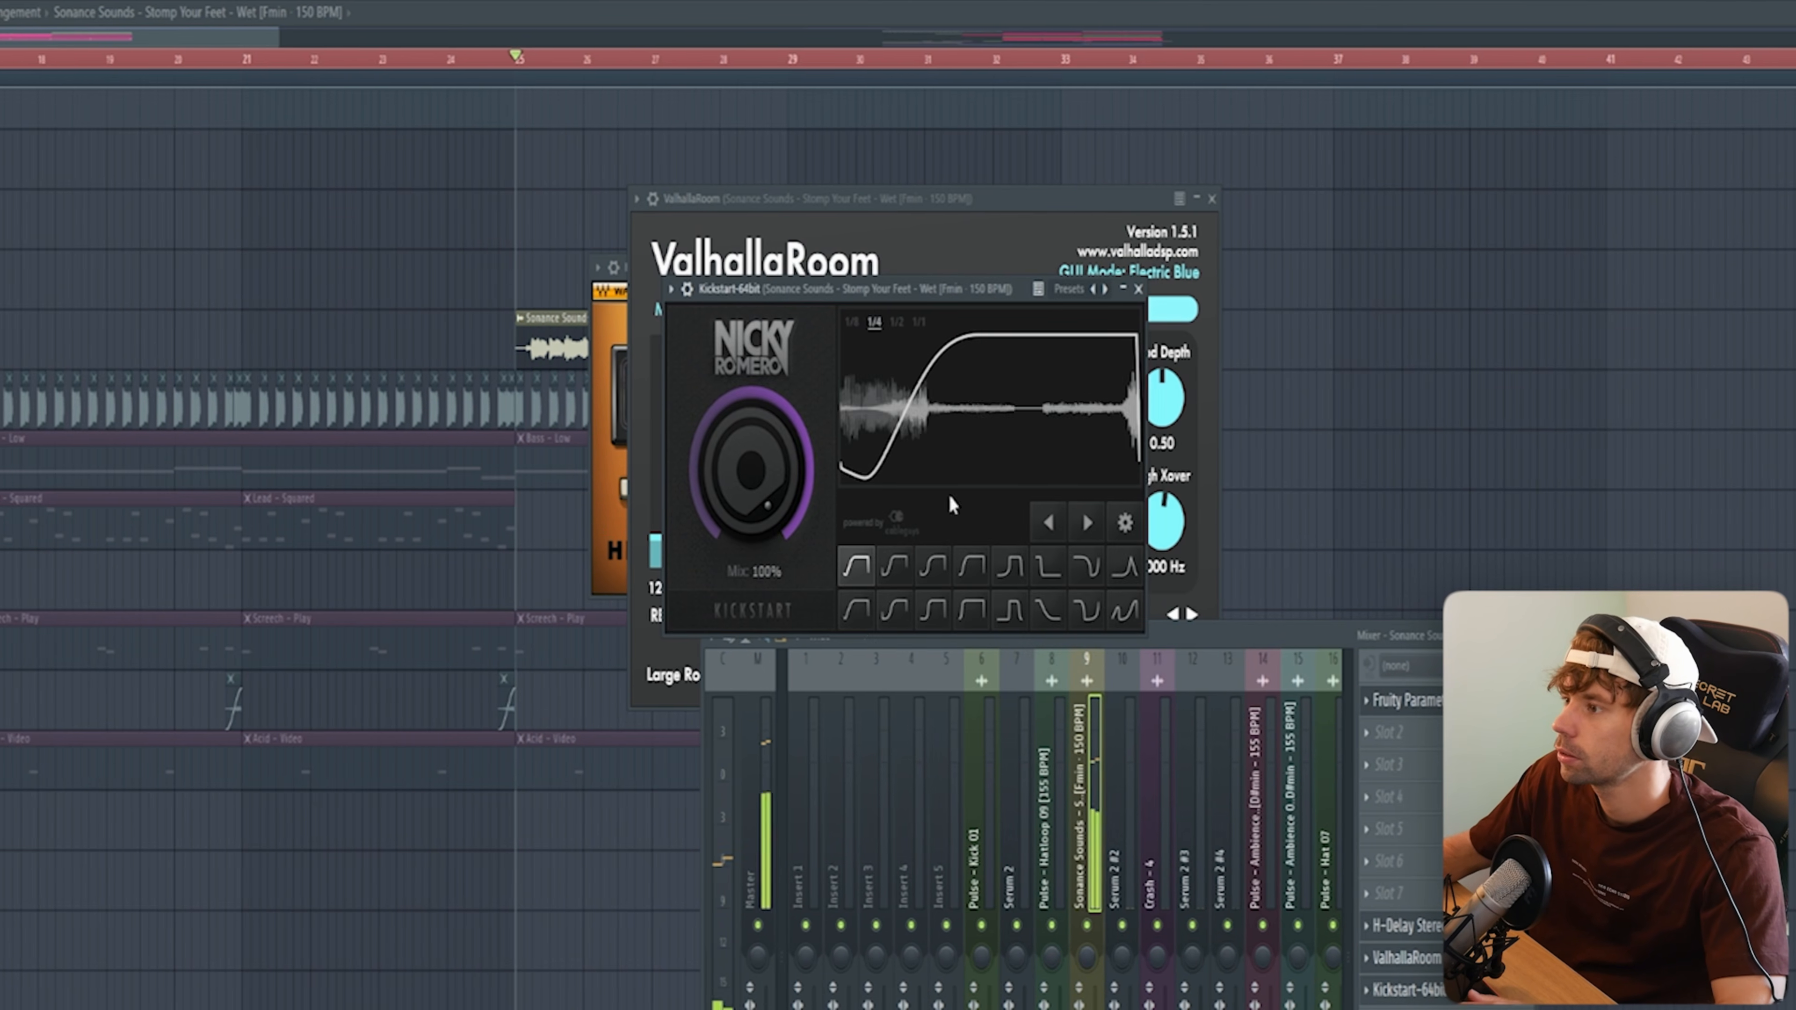
pyautogui.press('space')
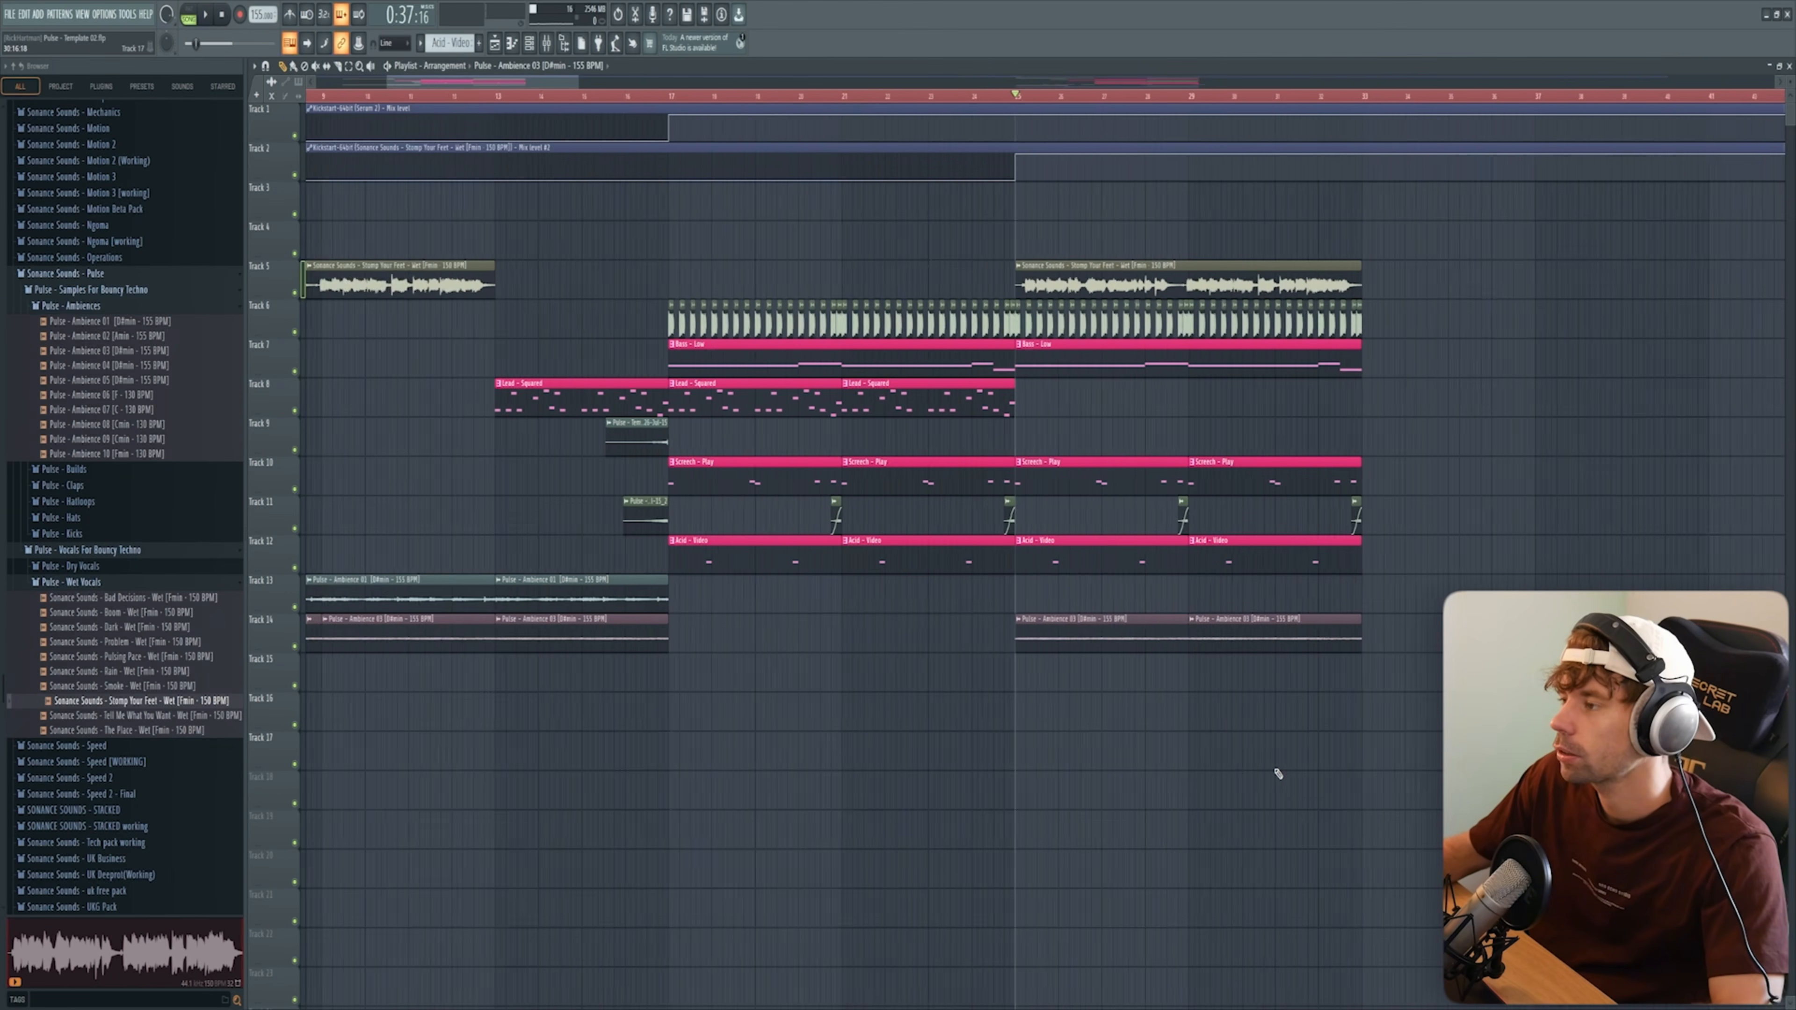
# Step: Place Pulse - Hat 07 on track 8 just after bar 25 and duplicate it into a run of eight off-beat hits
pyautogui.scroll(1, 1278, 773)
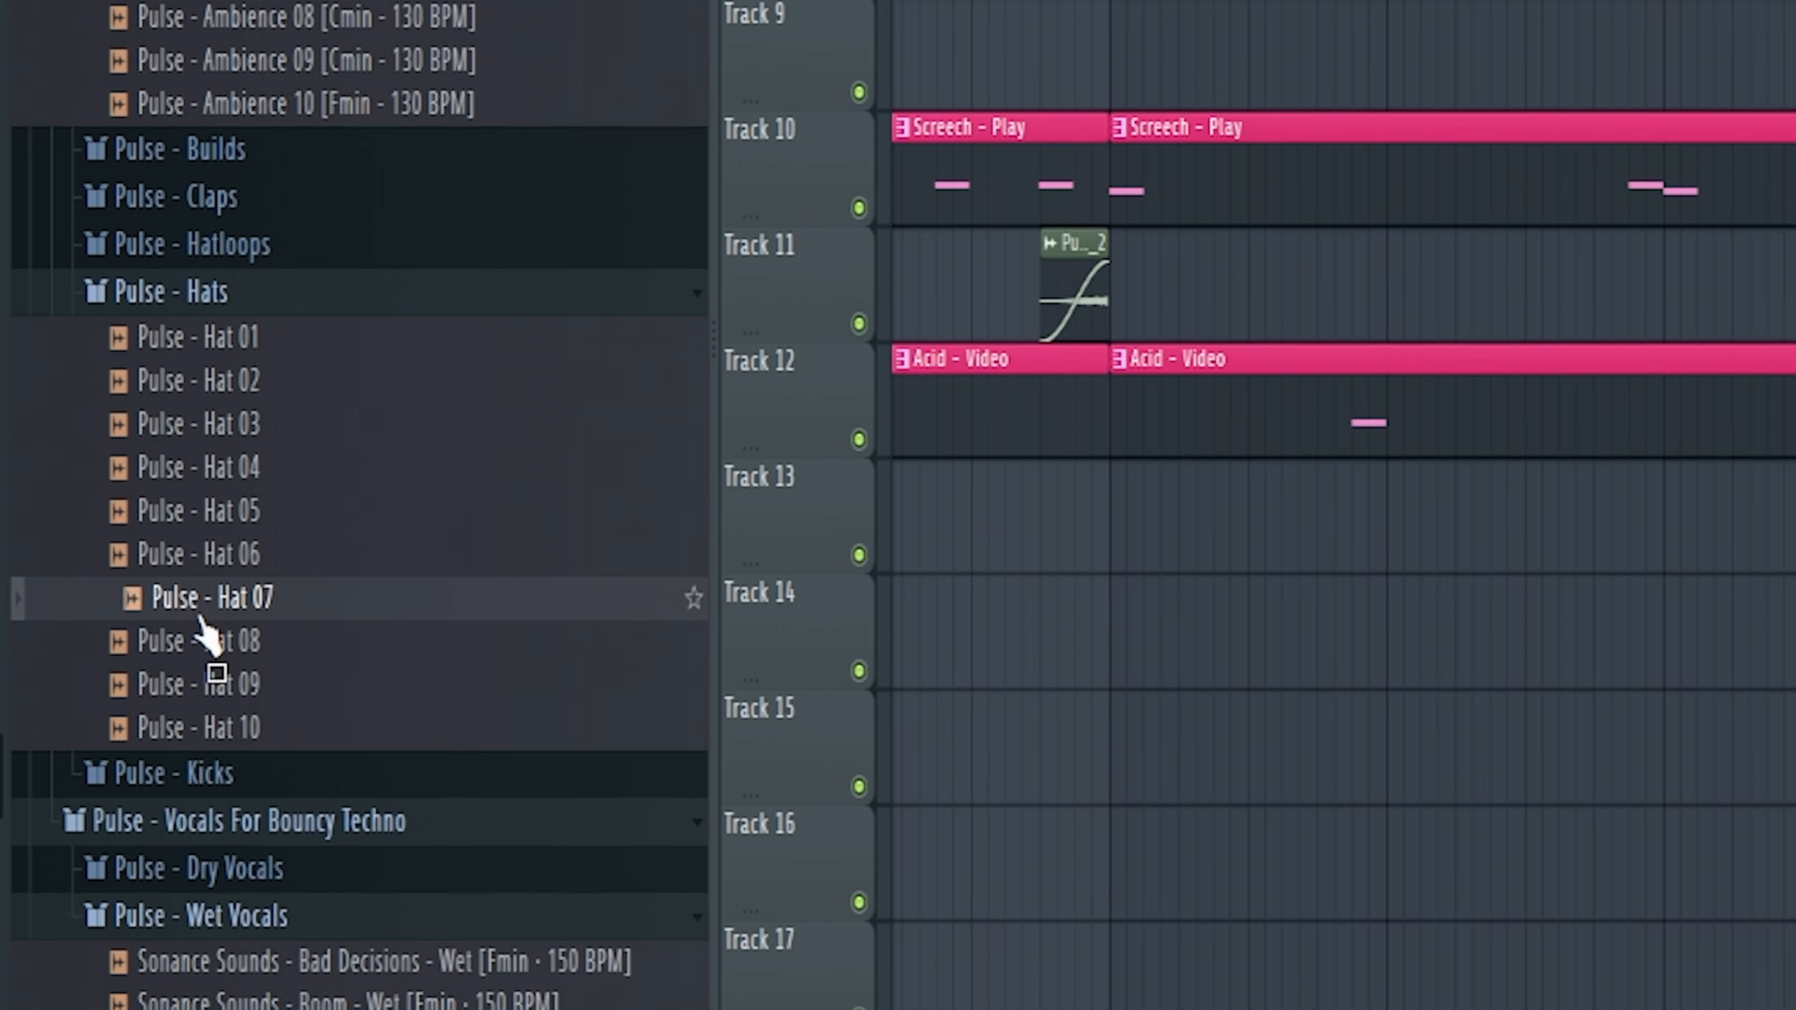
pyautogui.moveTo(201, 618); pyautogui.dragTo(1111, 4)
pyautogui.scroll(1, 1343, 496)
pyautogui.scroll(3, 1343, 495)
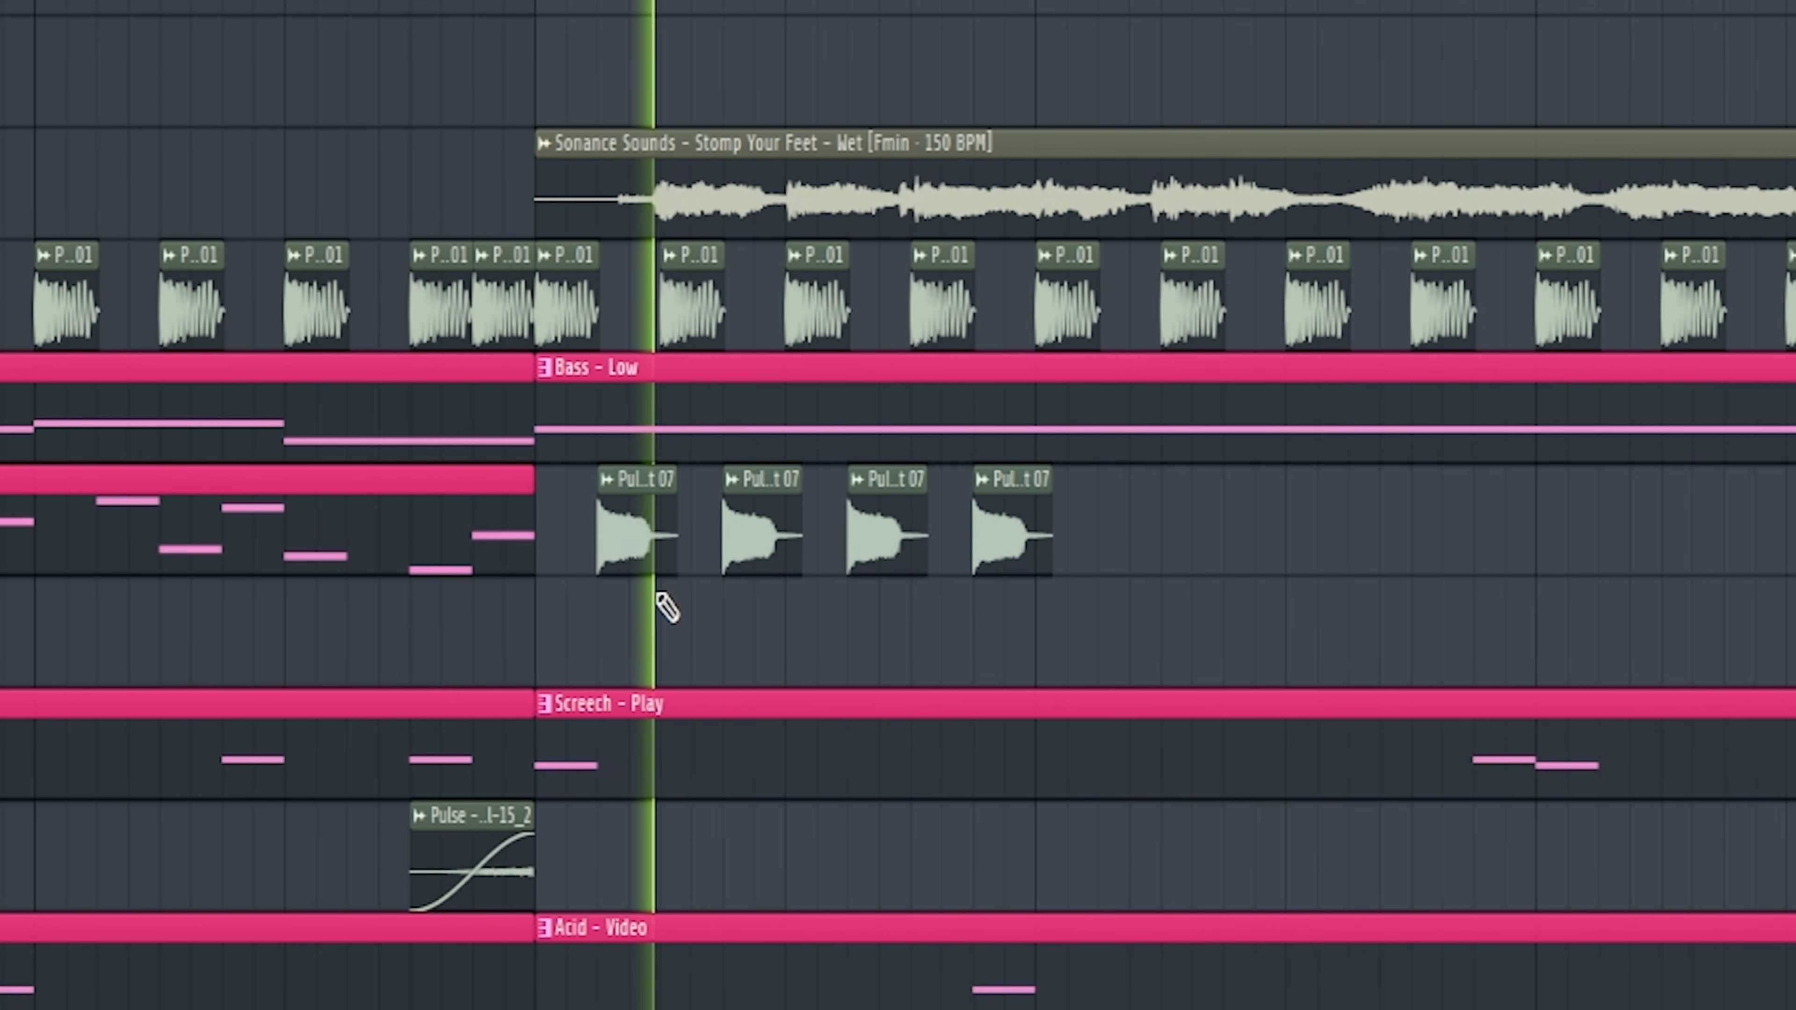
pyautogui.scroll(-3, 647, 605)
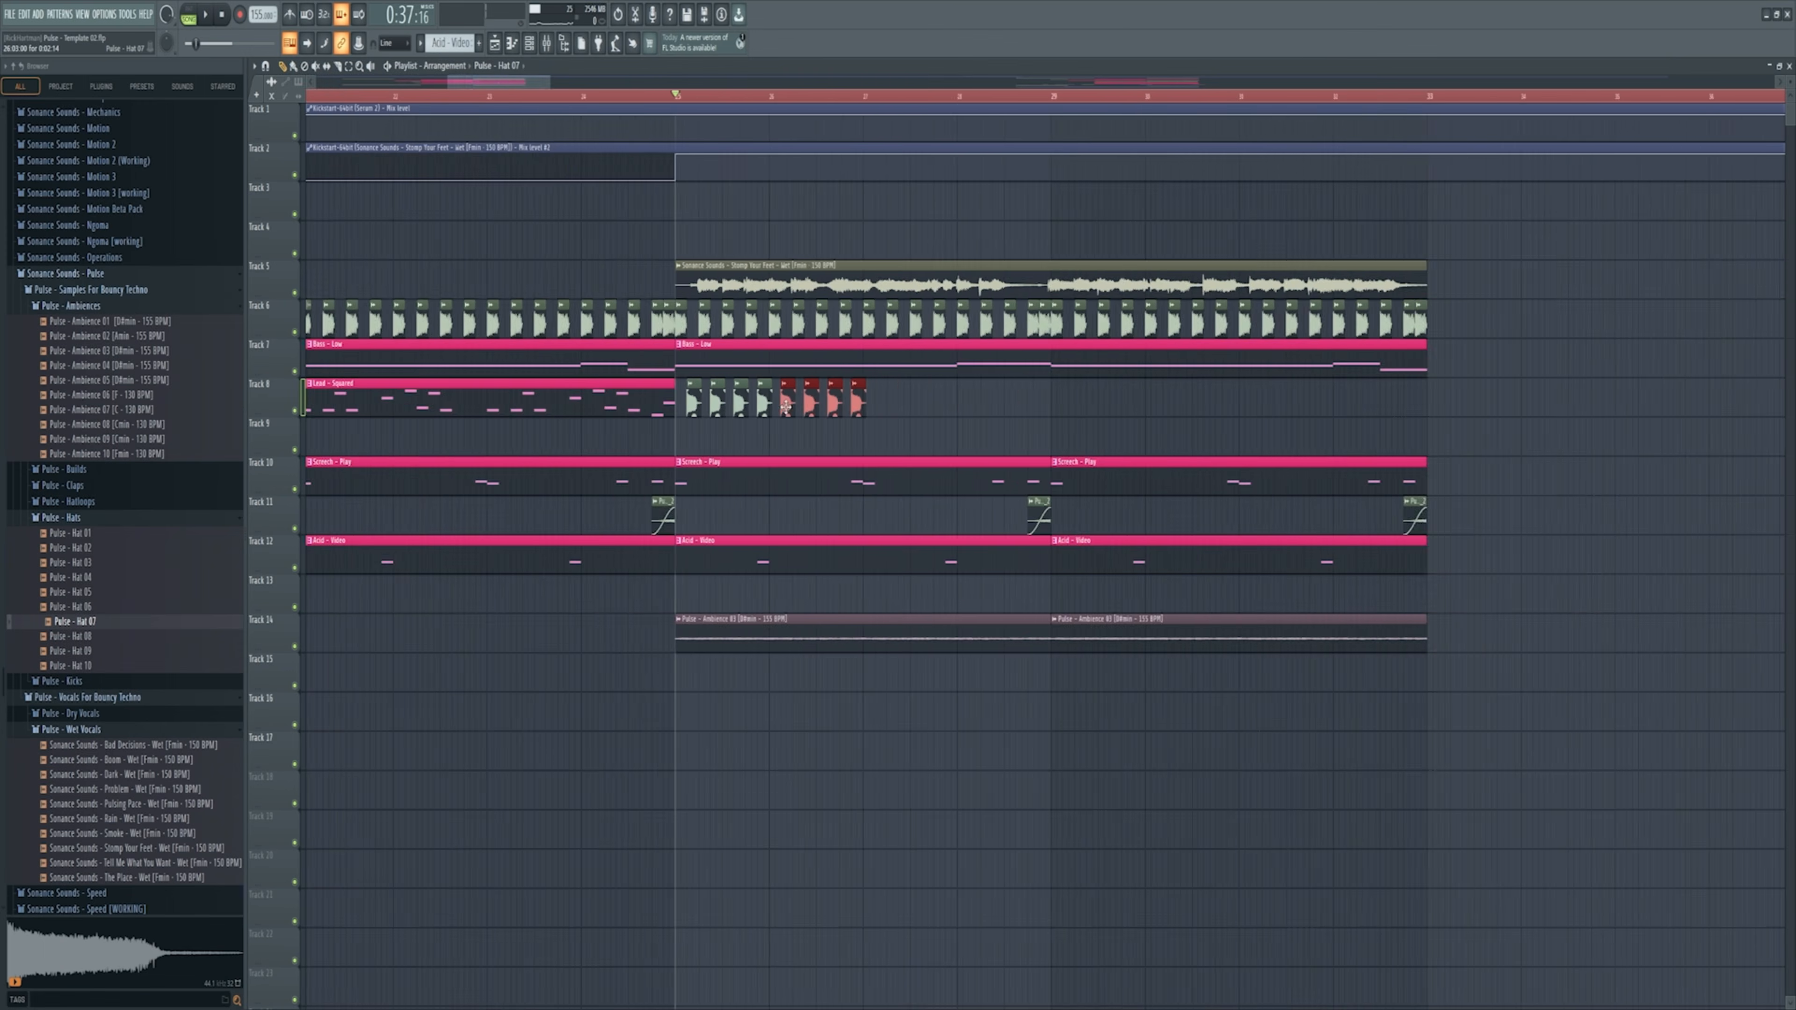
pyautogui.scroll(4, 789, 416)
pyautogui.scroll(-3, 767, 430)
pyautogui.scroll(-1, 743, 435)
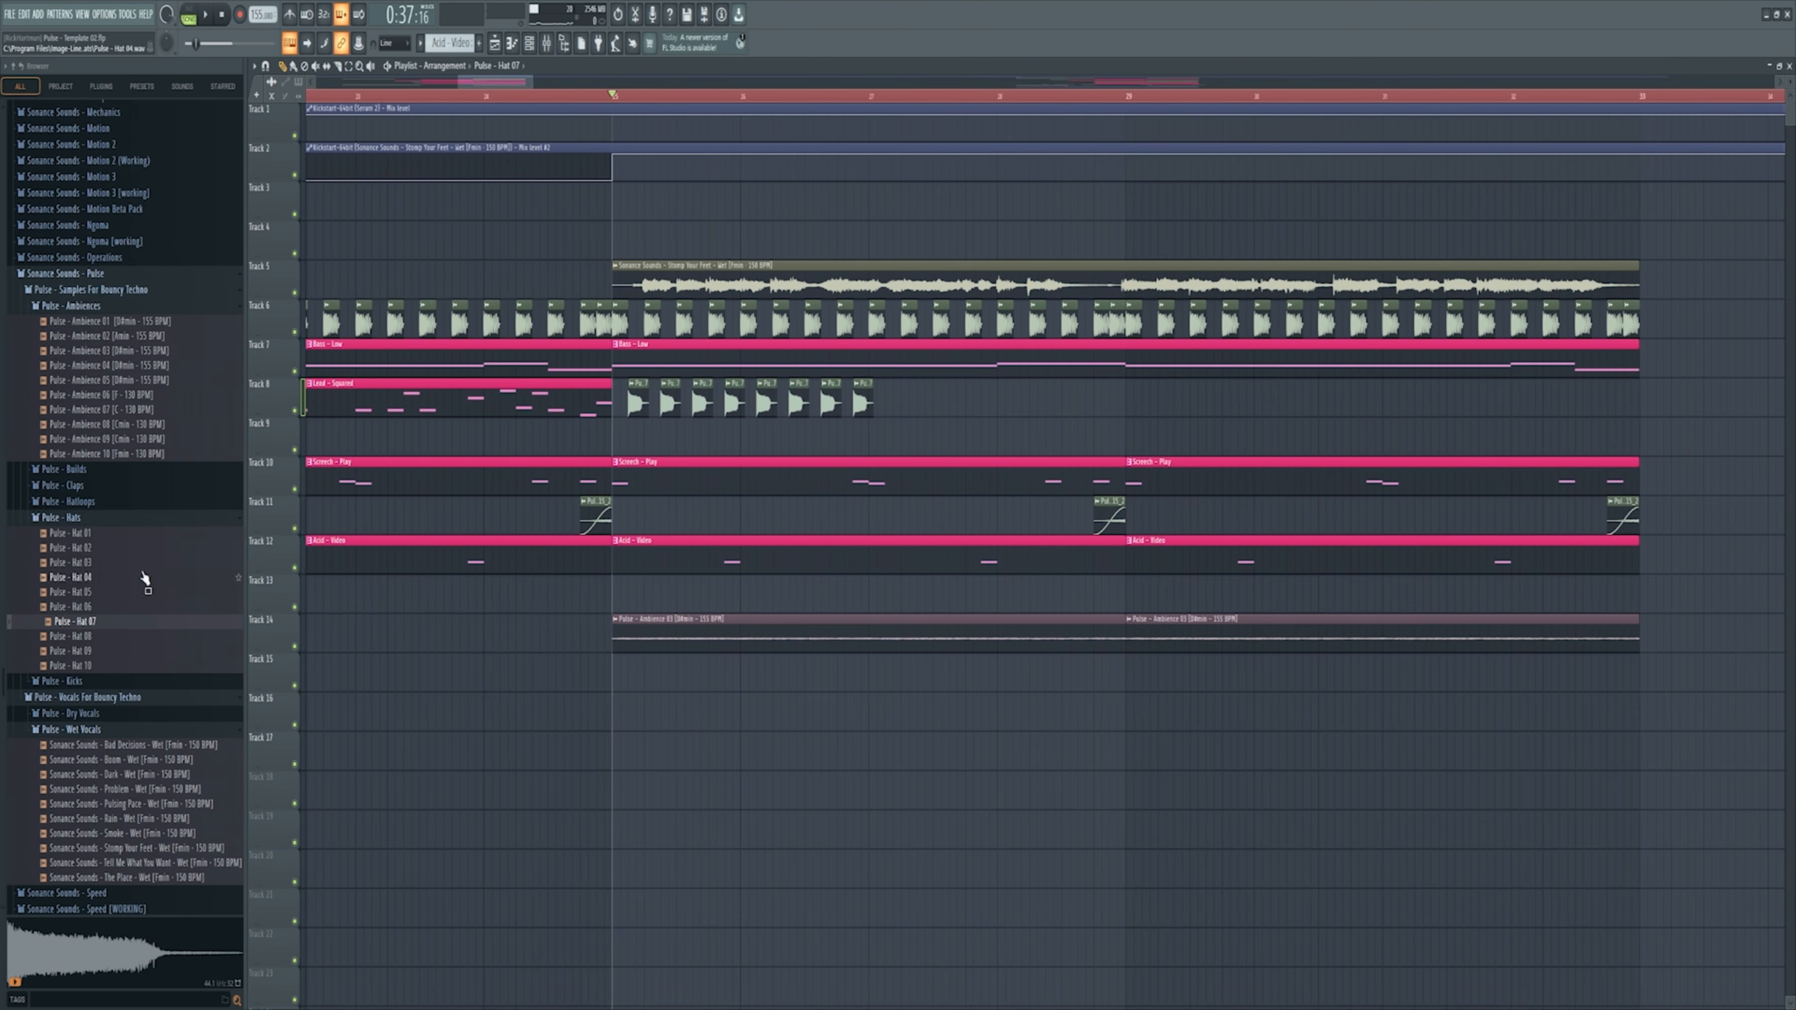
# Step: Add Pulse - Hatloop 09 on track 9 from bar 25 and repeat it together with the off-beat hats up to bar 33
pyautogui.click(90, 501)
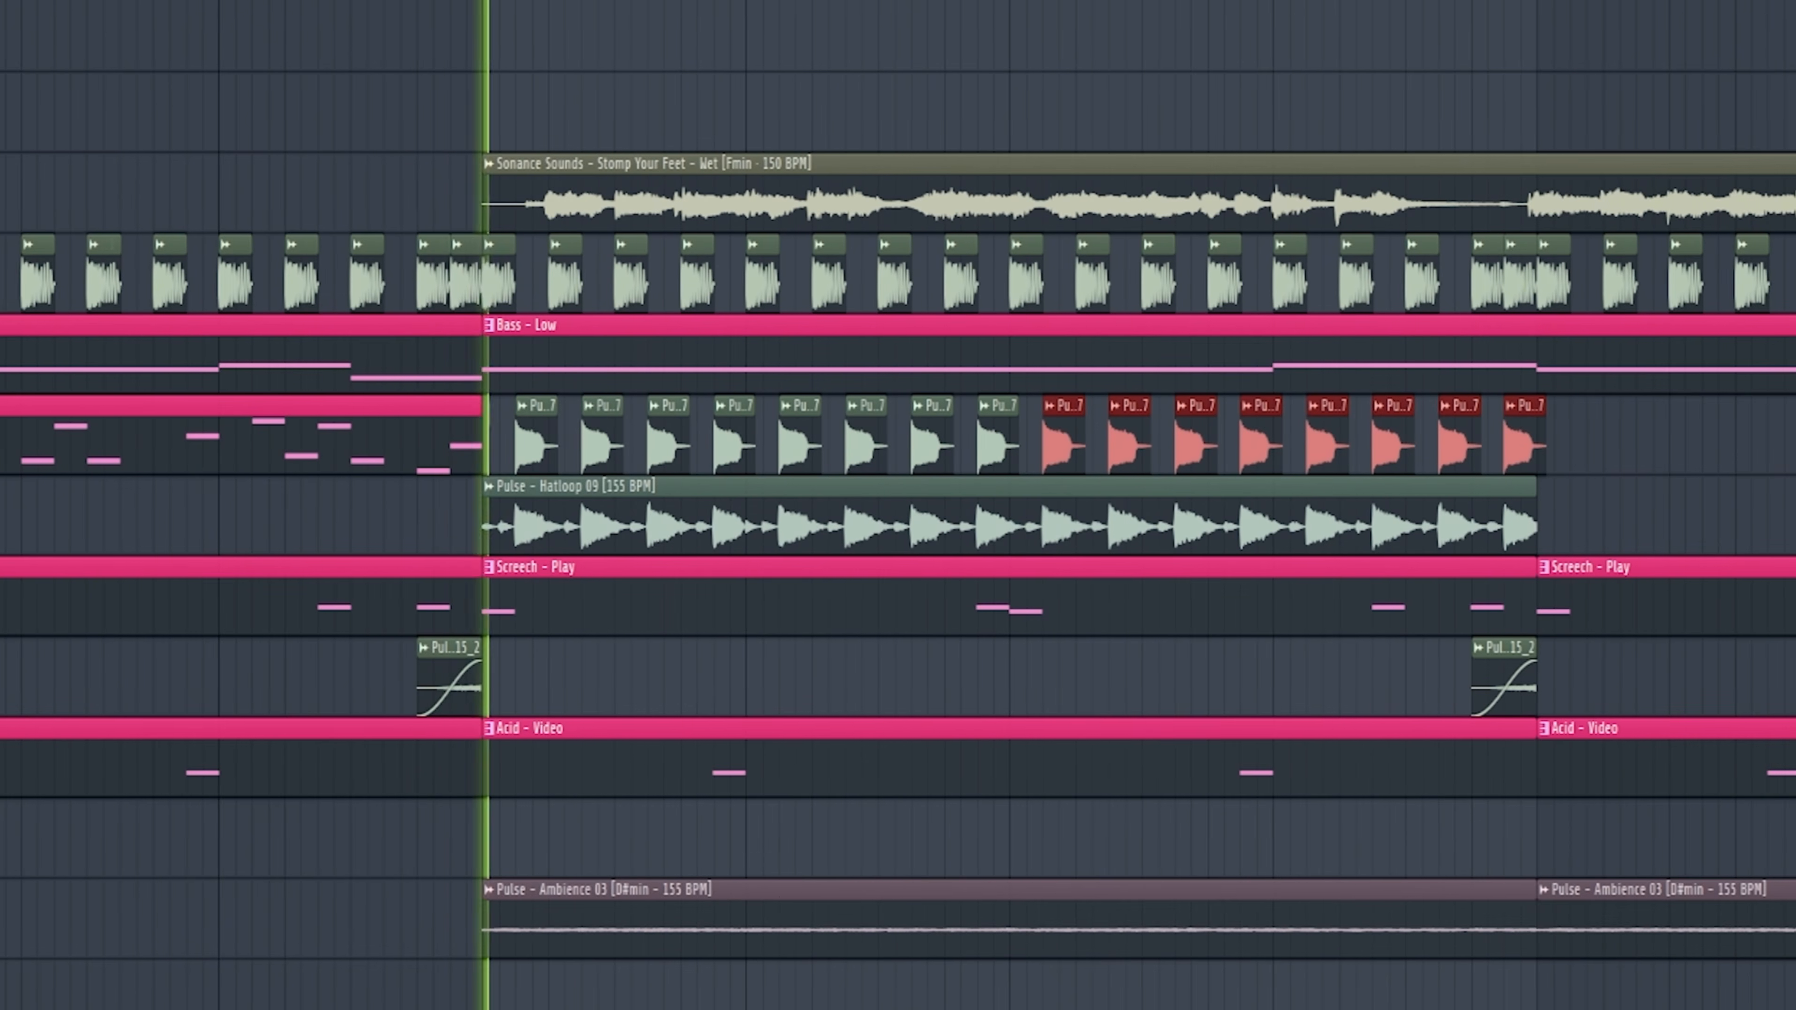
pyautogui.moveTo(1696, 523); pyautogui.dragTo(1380, 507)
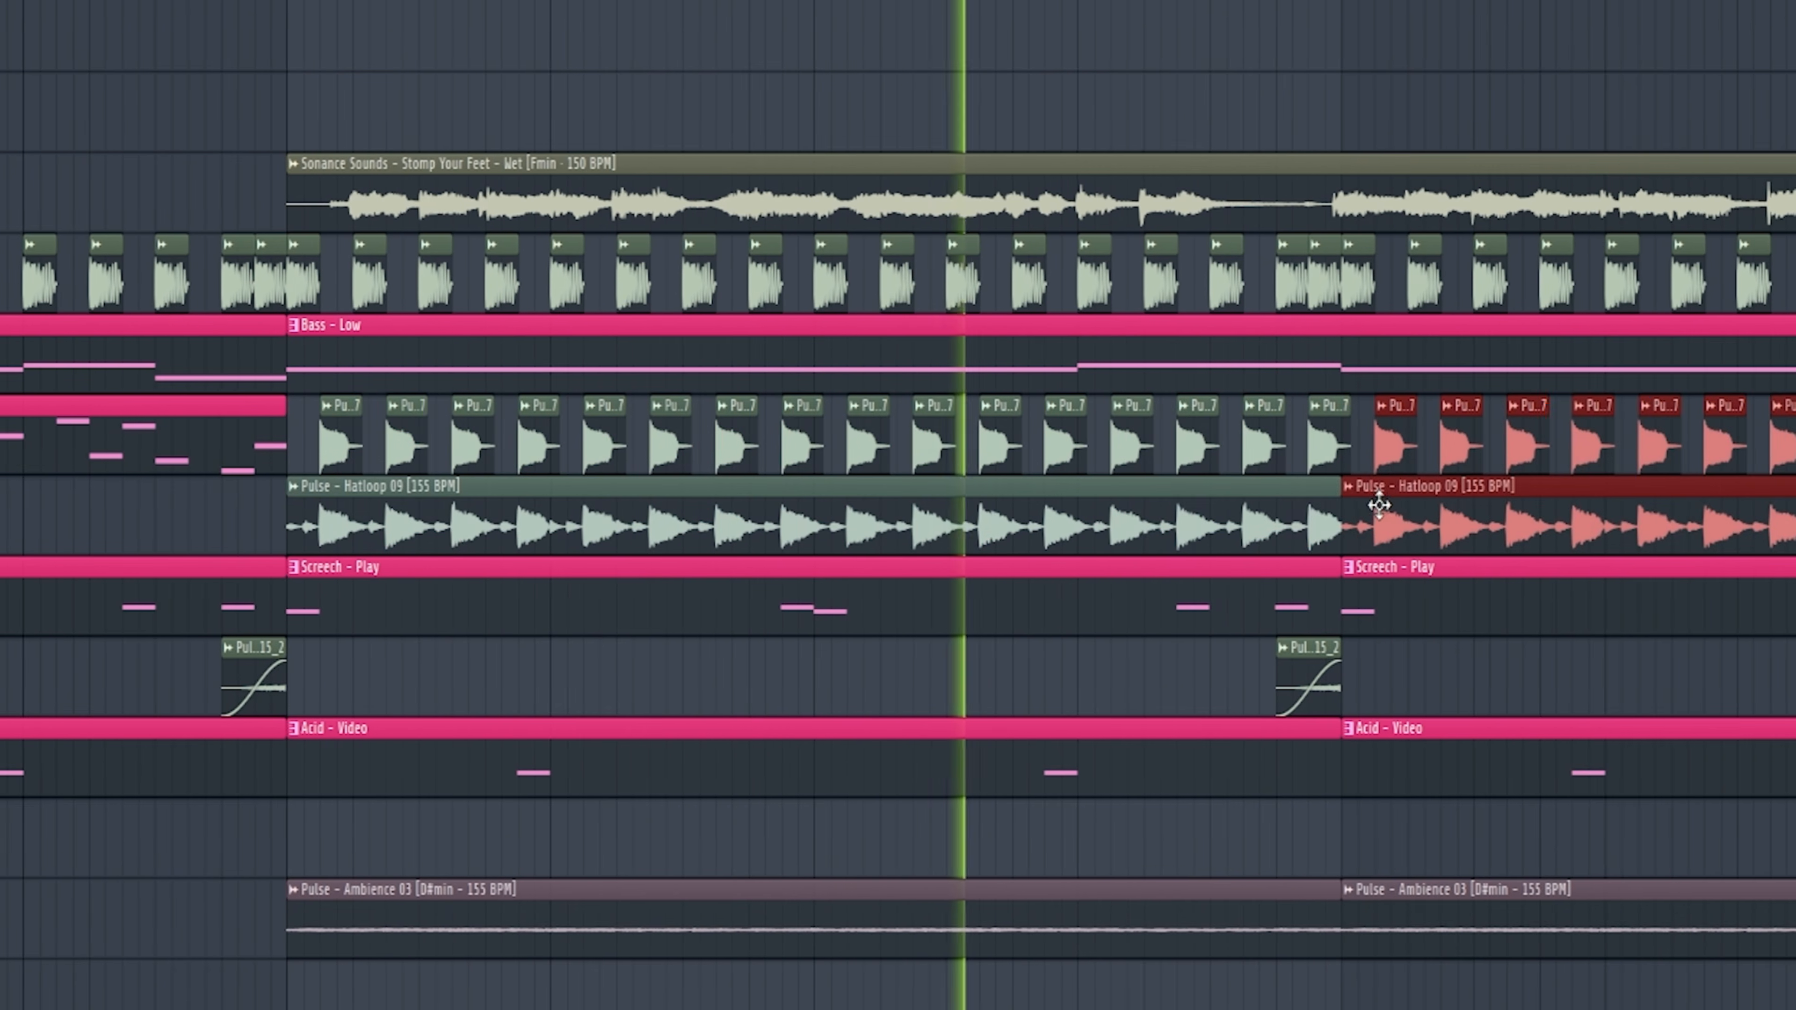
pyautogui.scroll(-4, 672, 996)
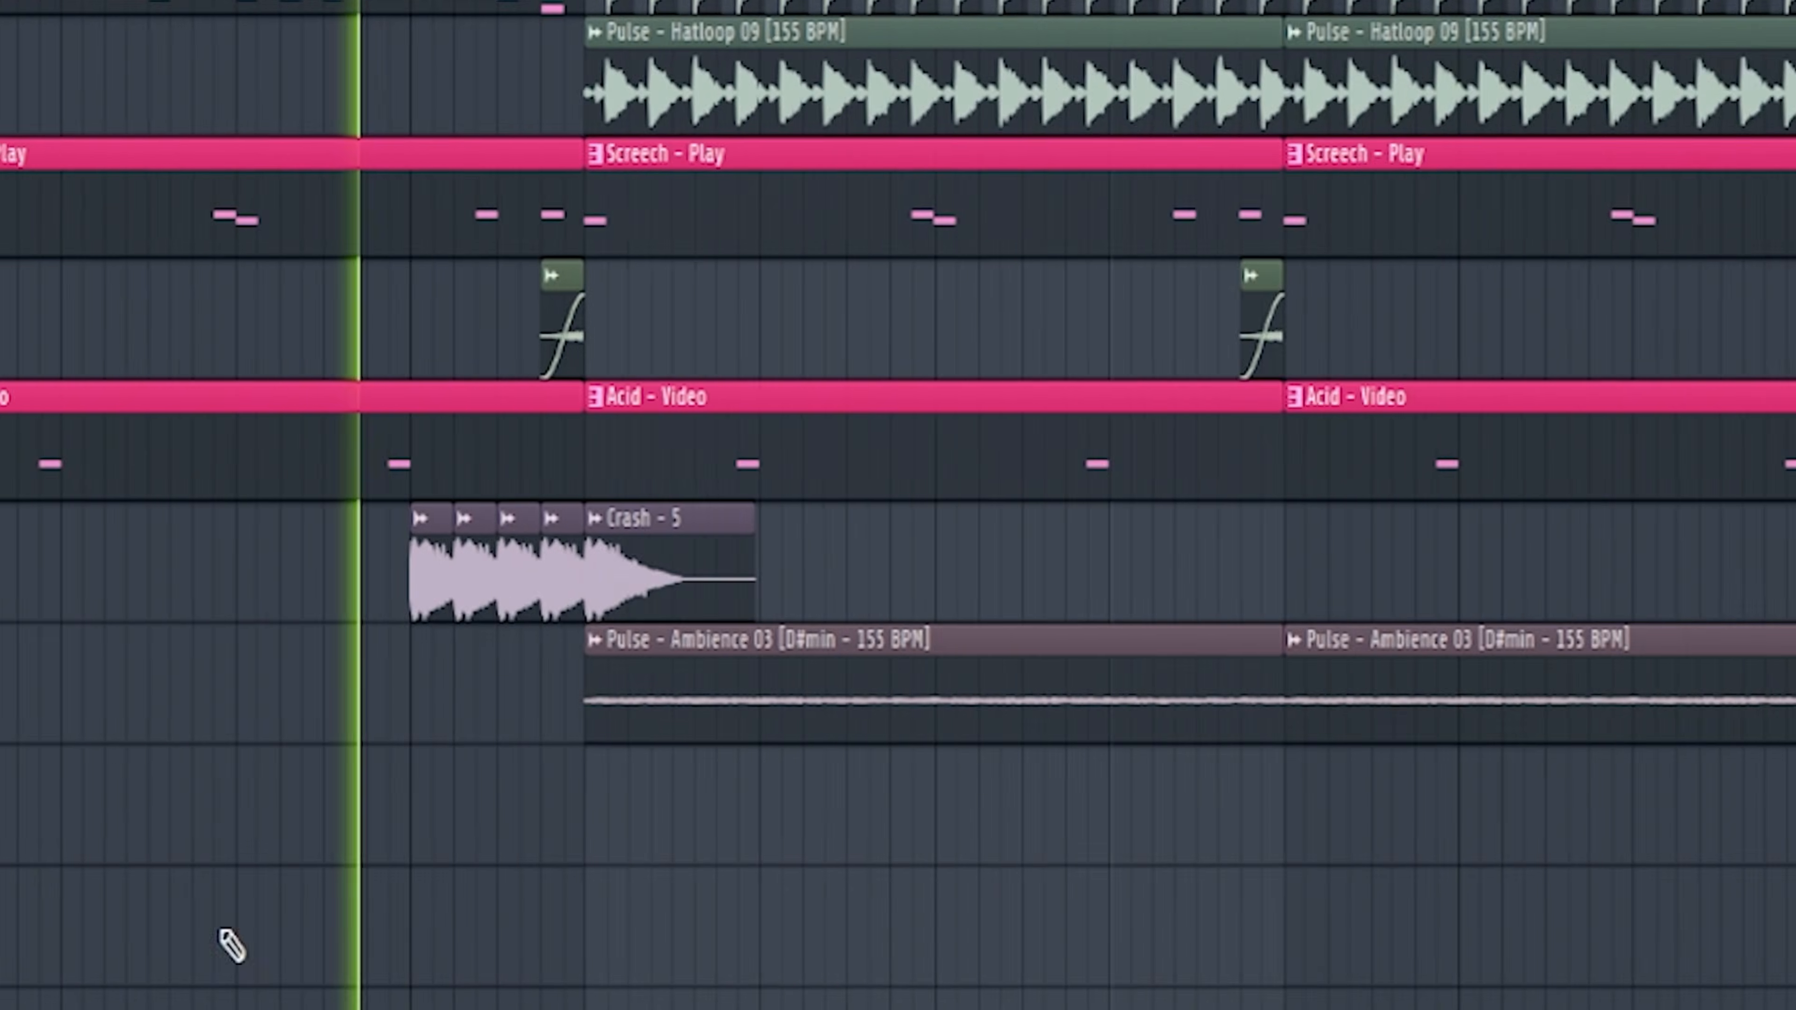
pyautogui.scroll(-5, 228, 946)
# Step: Inspect the master Parametric EQ 2 low cut beside its band 1 frequency automation clip and play the section
pyautogui.scroll(6, 228, 947)
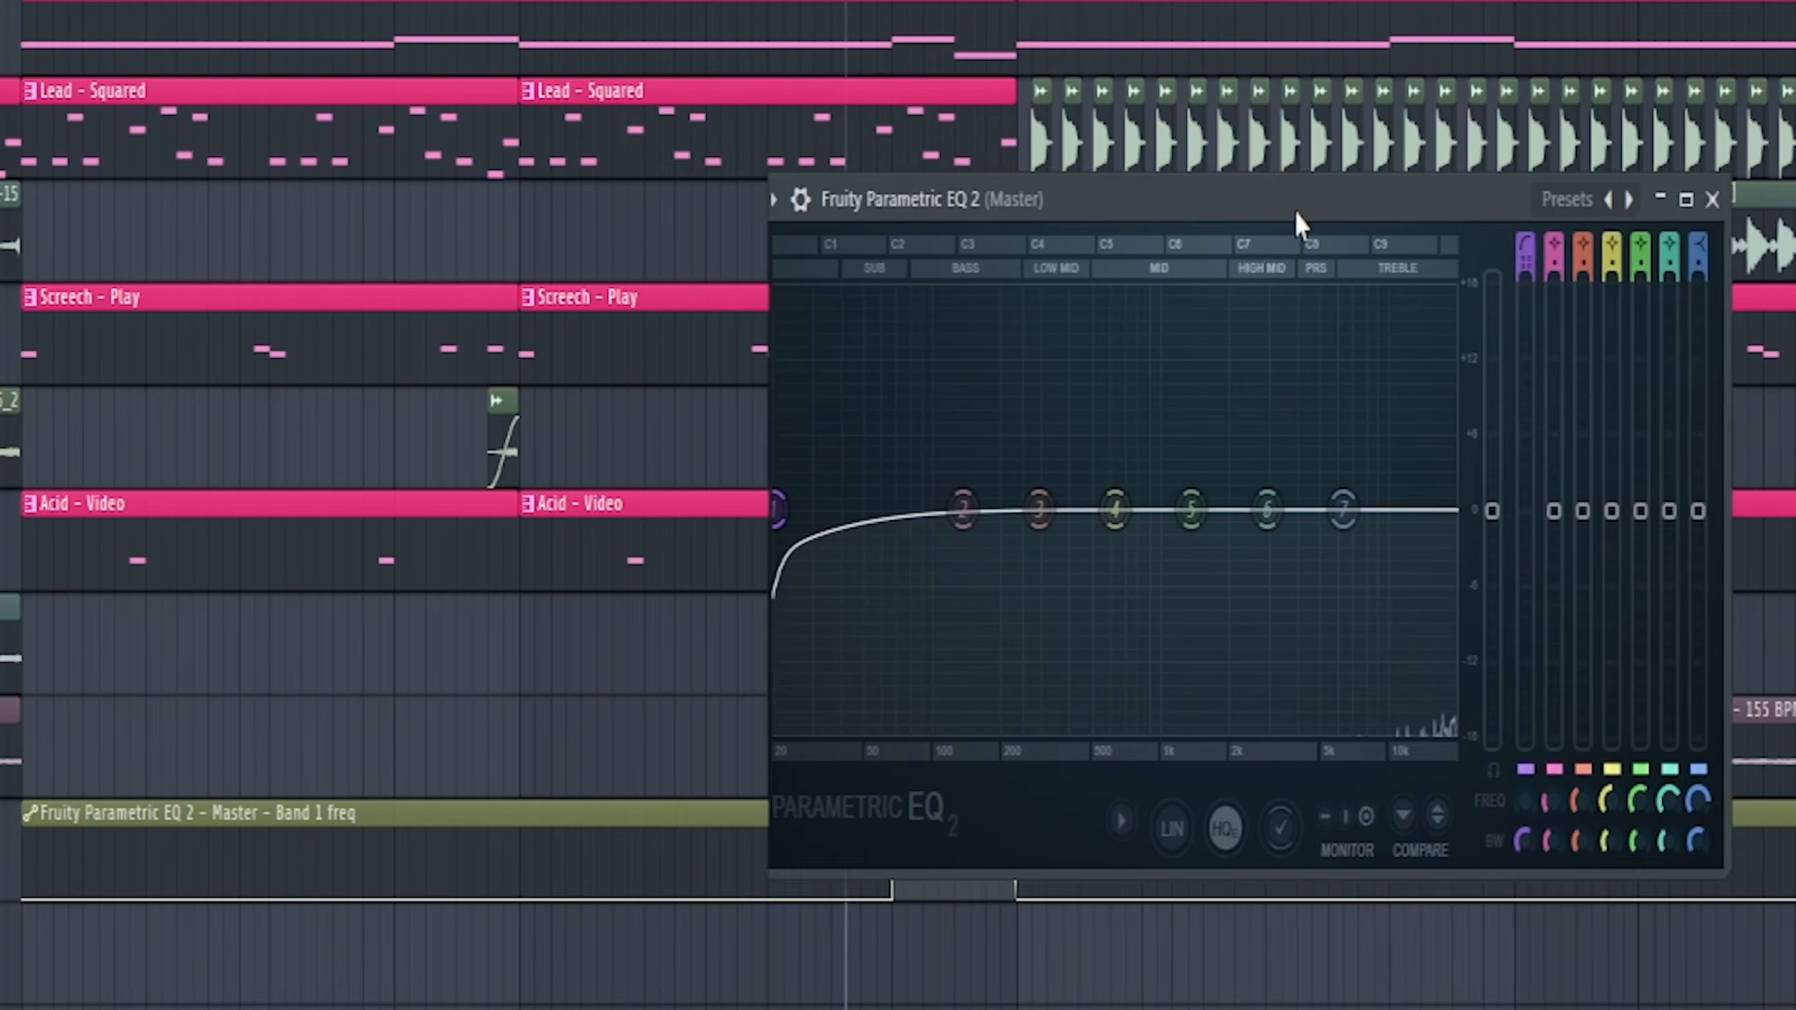
pyautogui.moveTo(1300, 223); pyautogui.dragTo(944, 227)
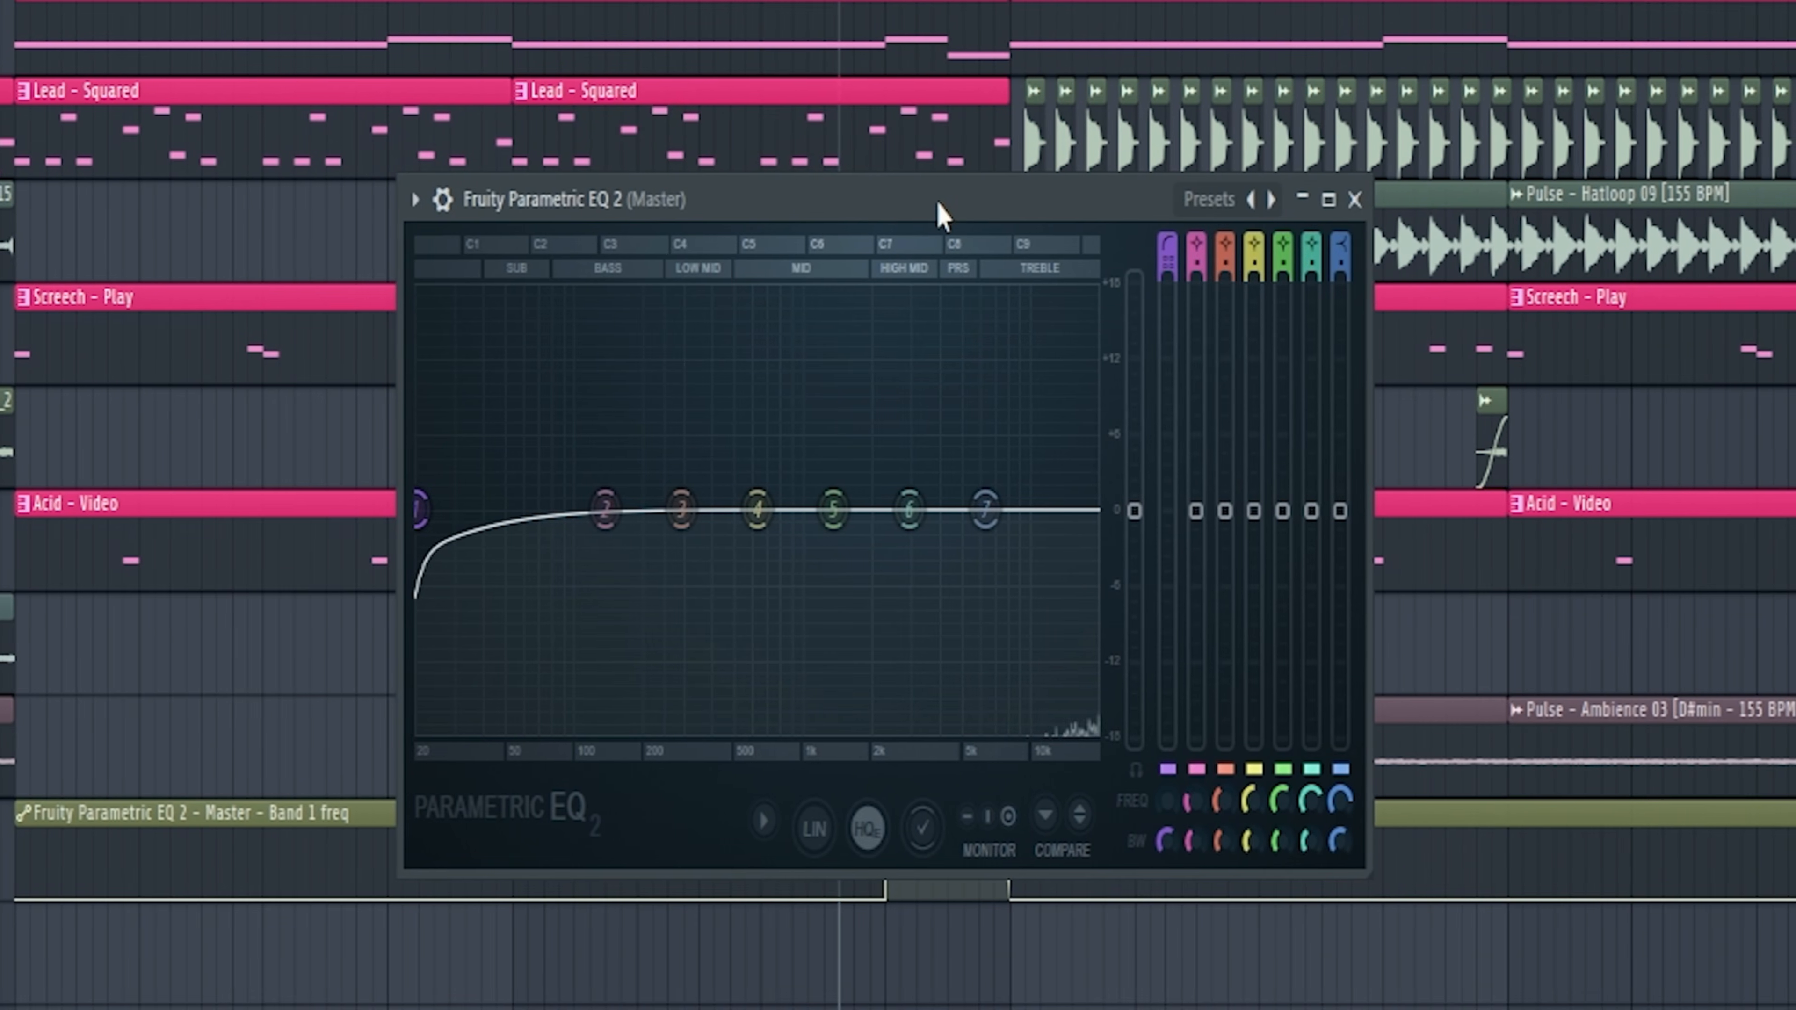
pyautogui.press('space')
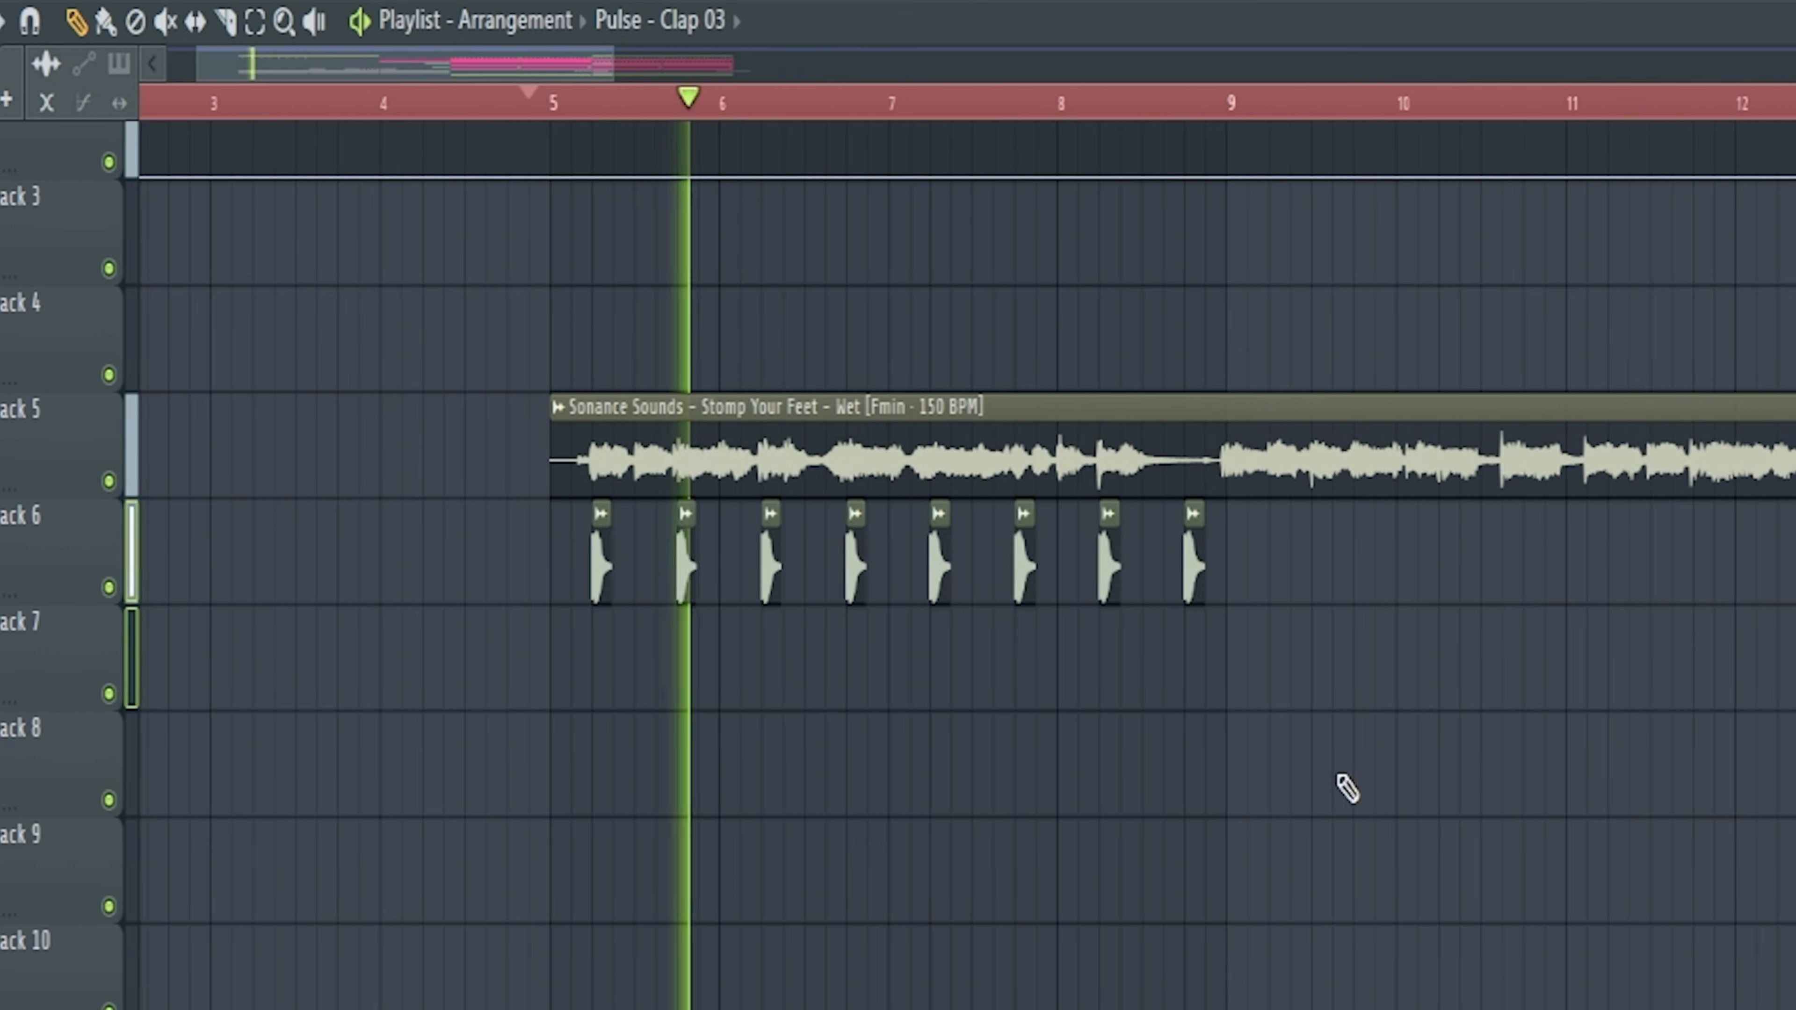
# Step: Duplicate the eight Pulse - Clap 03 hits on track 6 so they continue under the vocal from bar 9 to 13
pyautogui.moveTo(754, 348)
pyautogui.mouseDown()
pyautogui.moveTo(453, 273)
pyautogui.moveTo(474, 271)
pyautogui.mouseUp()
pyautogui.hotkey('ctrl', 'b')
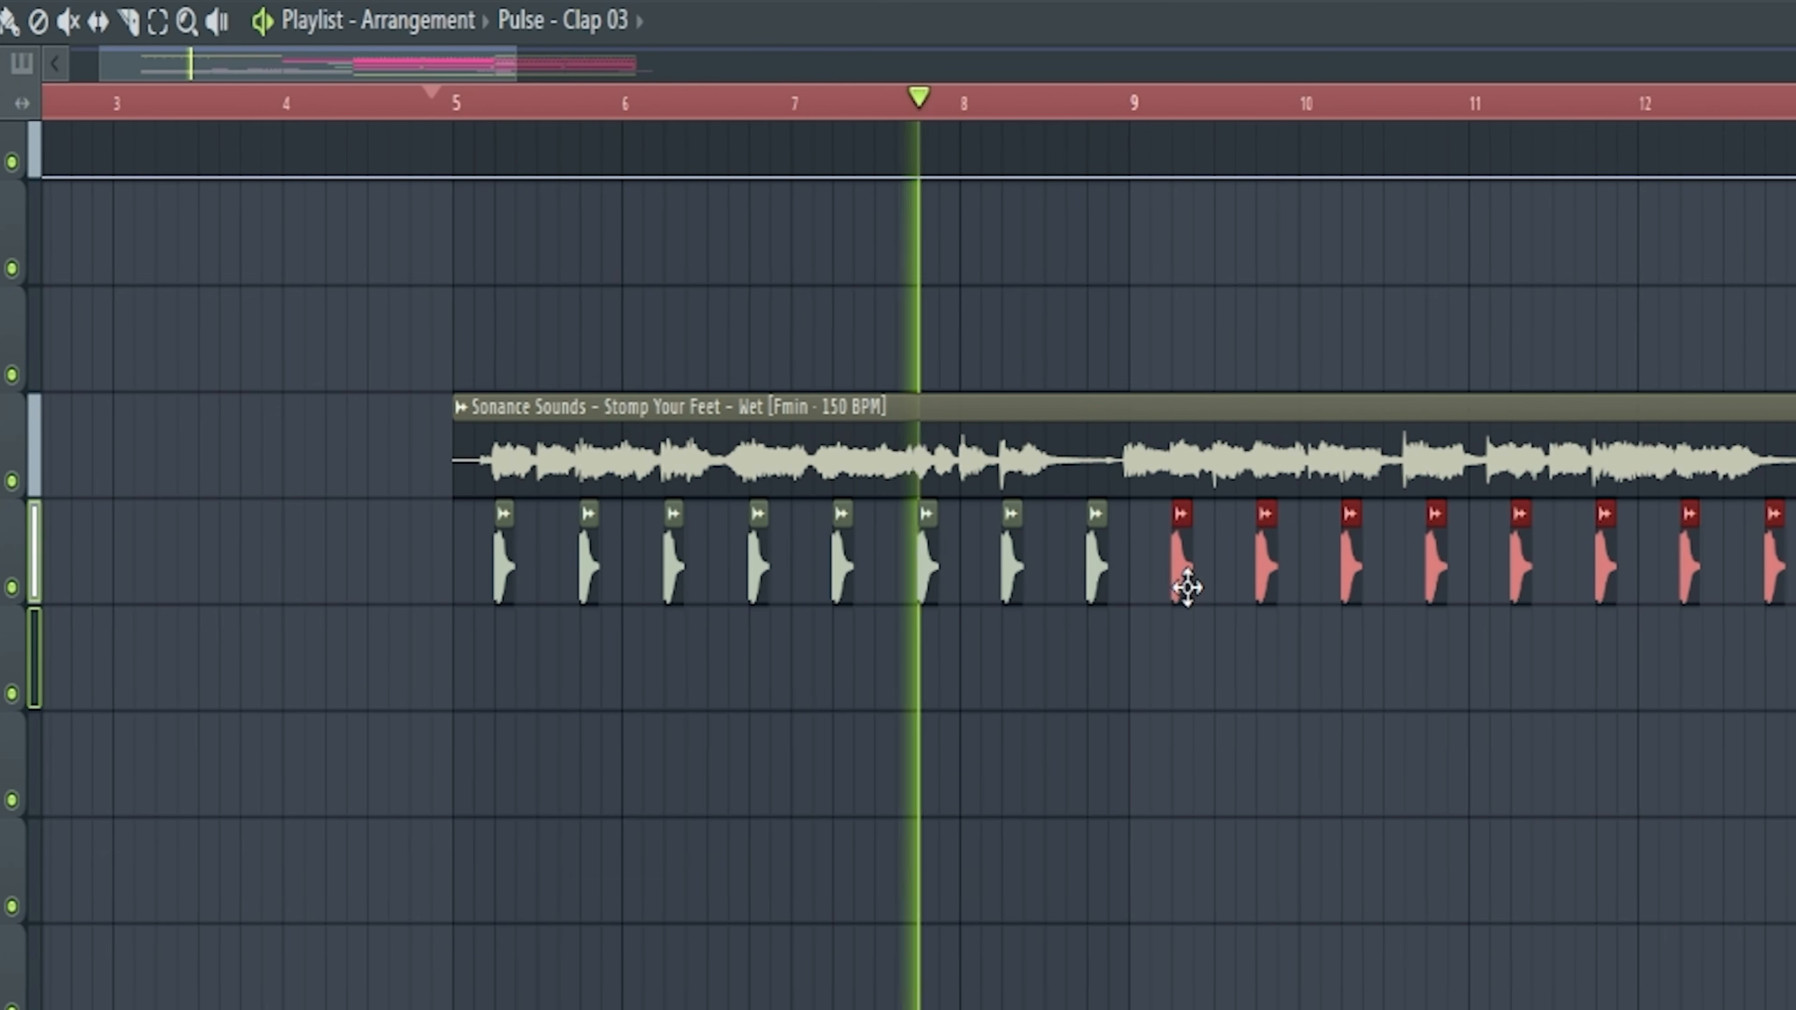
pyautogui.keyDown('ctrl'); pyautogui.click(1138, 793); pyautogui.keyUp('ctrl')
pyautogui.scroll(-3, 1054, 807)
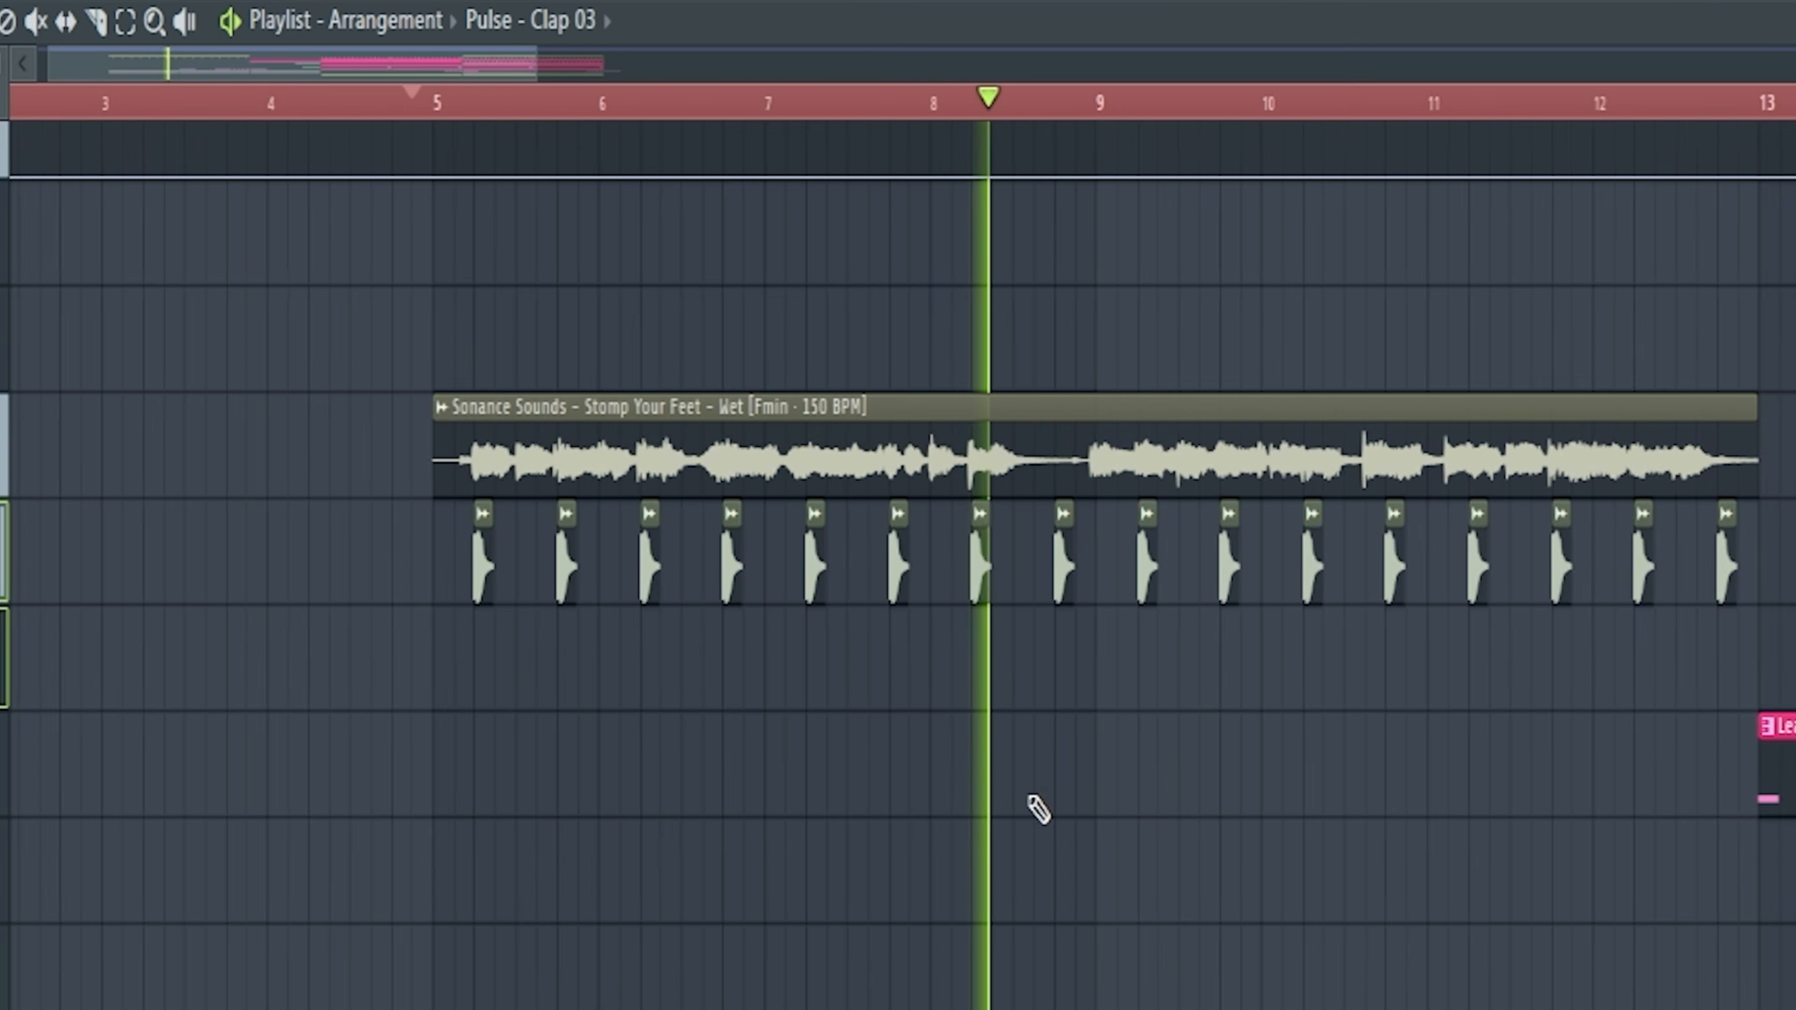
# Step: Copy the whole Pulse - Clap 03 pattern to track 4 above the second vocal from bar 25 and play it back
pyautogui.moveTo(1535, 548); pyautogui.dragTo(608, 604)
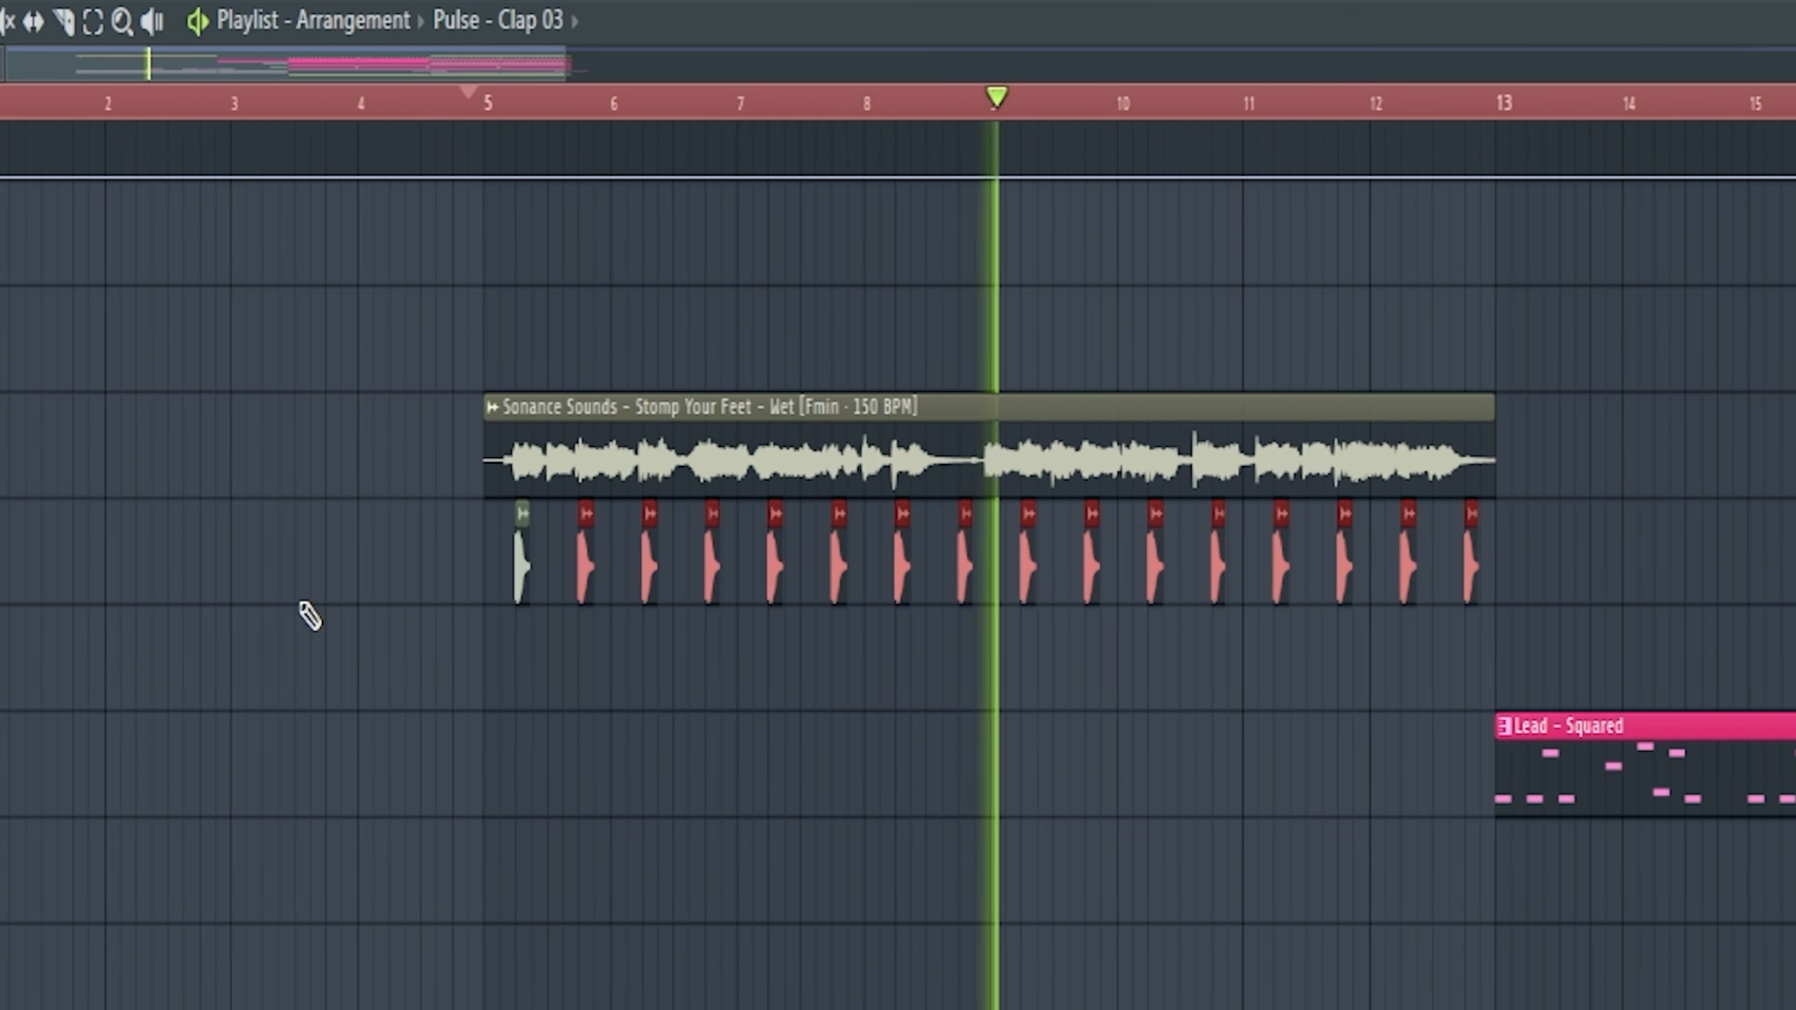
pyautogui.moveTo(413, 593); pyautogui.dragTo(1556, 572)
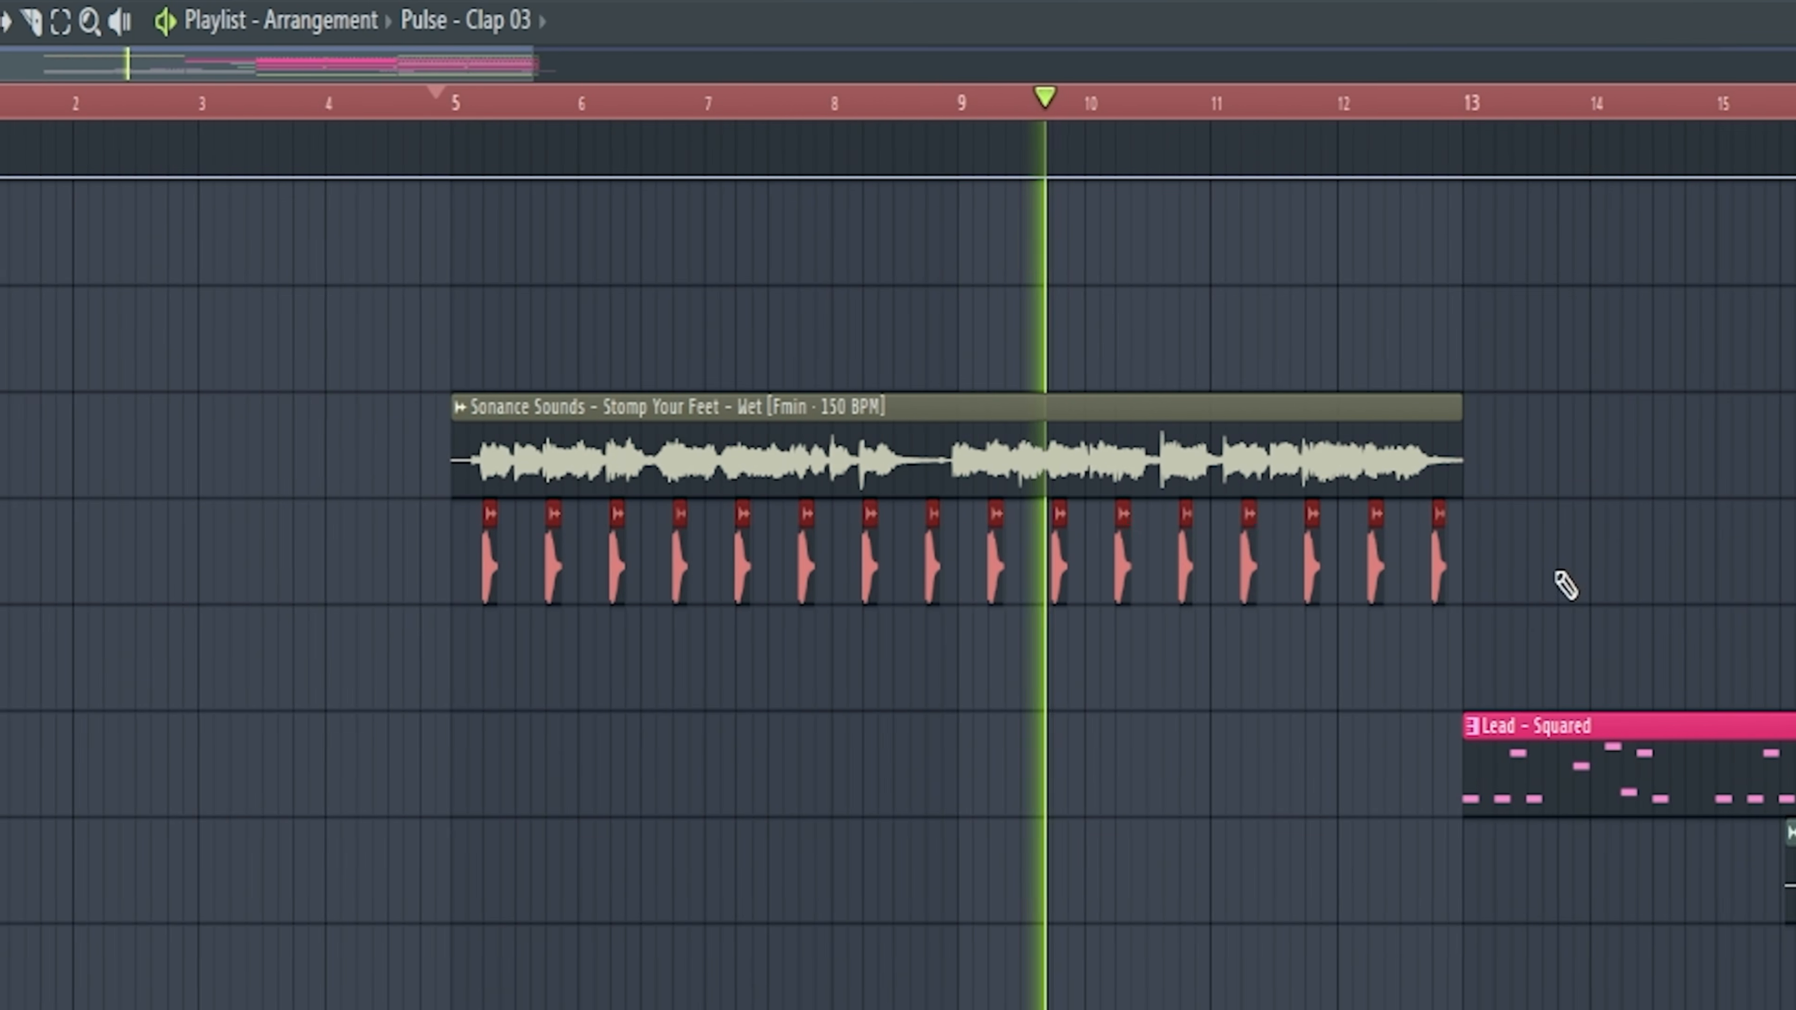
pyautogui.scroll(-3, 786, 650)
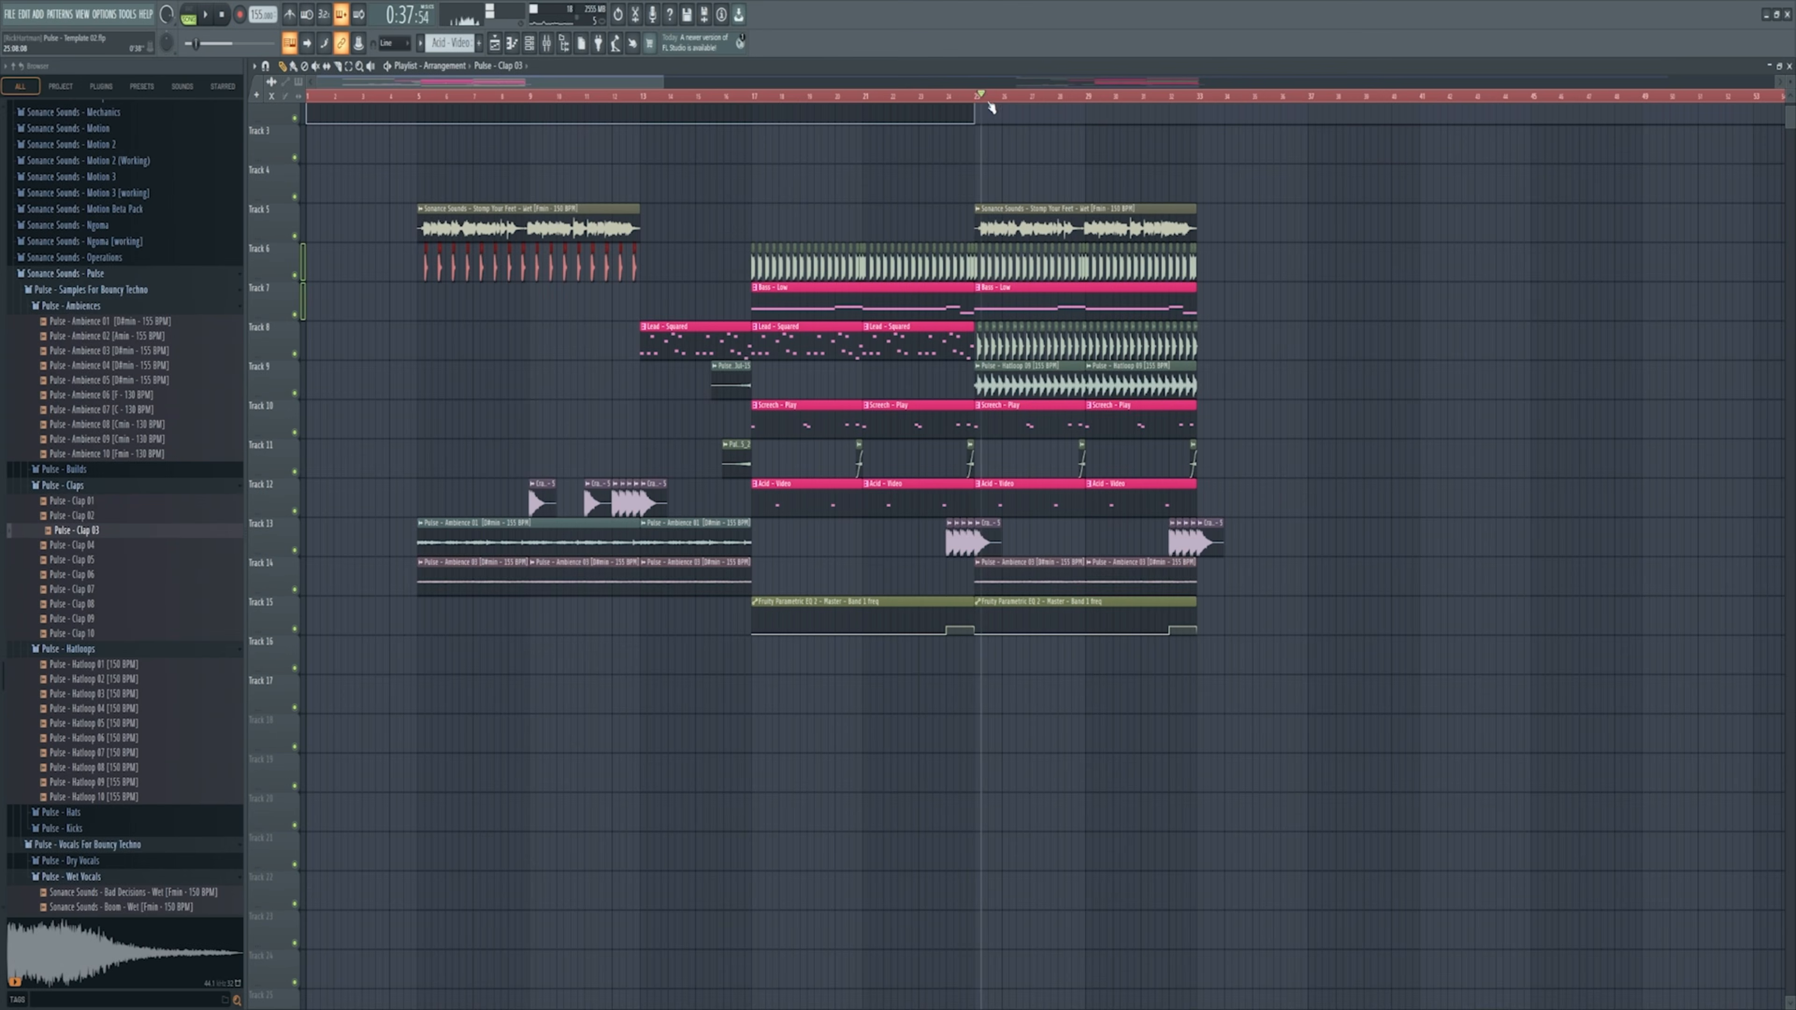
pyautogui.scroll(4, 1174, 160)
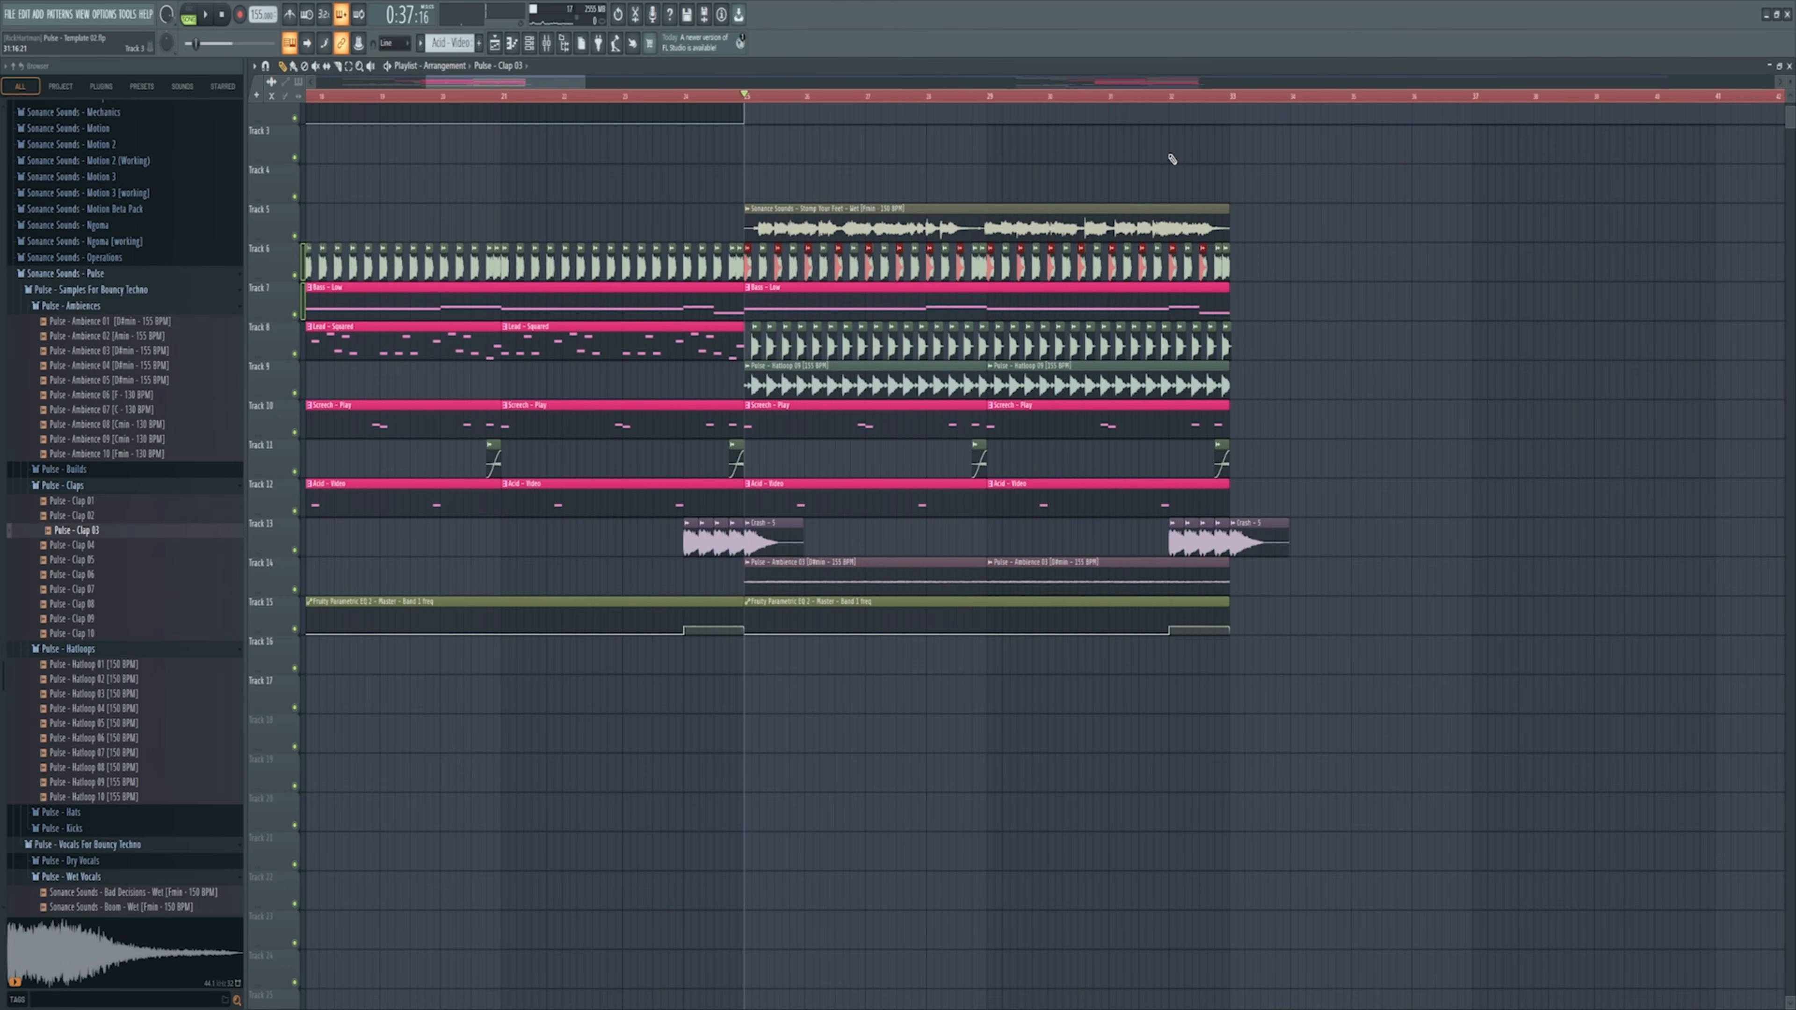
pyautogui.press('space')
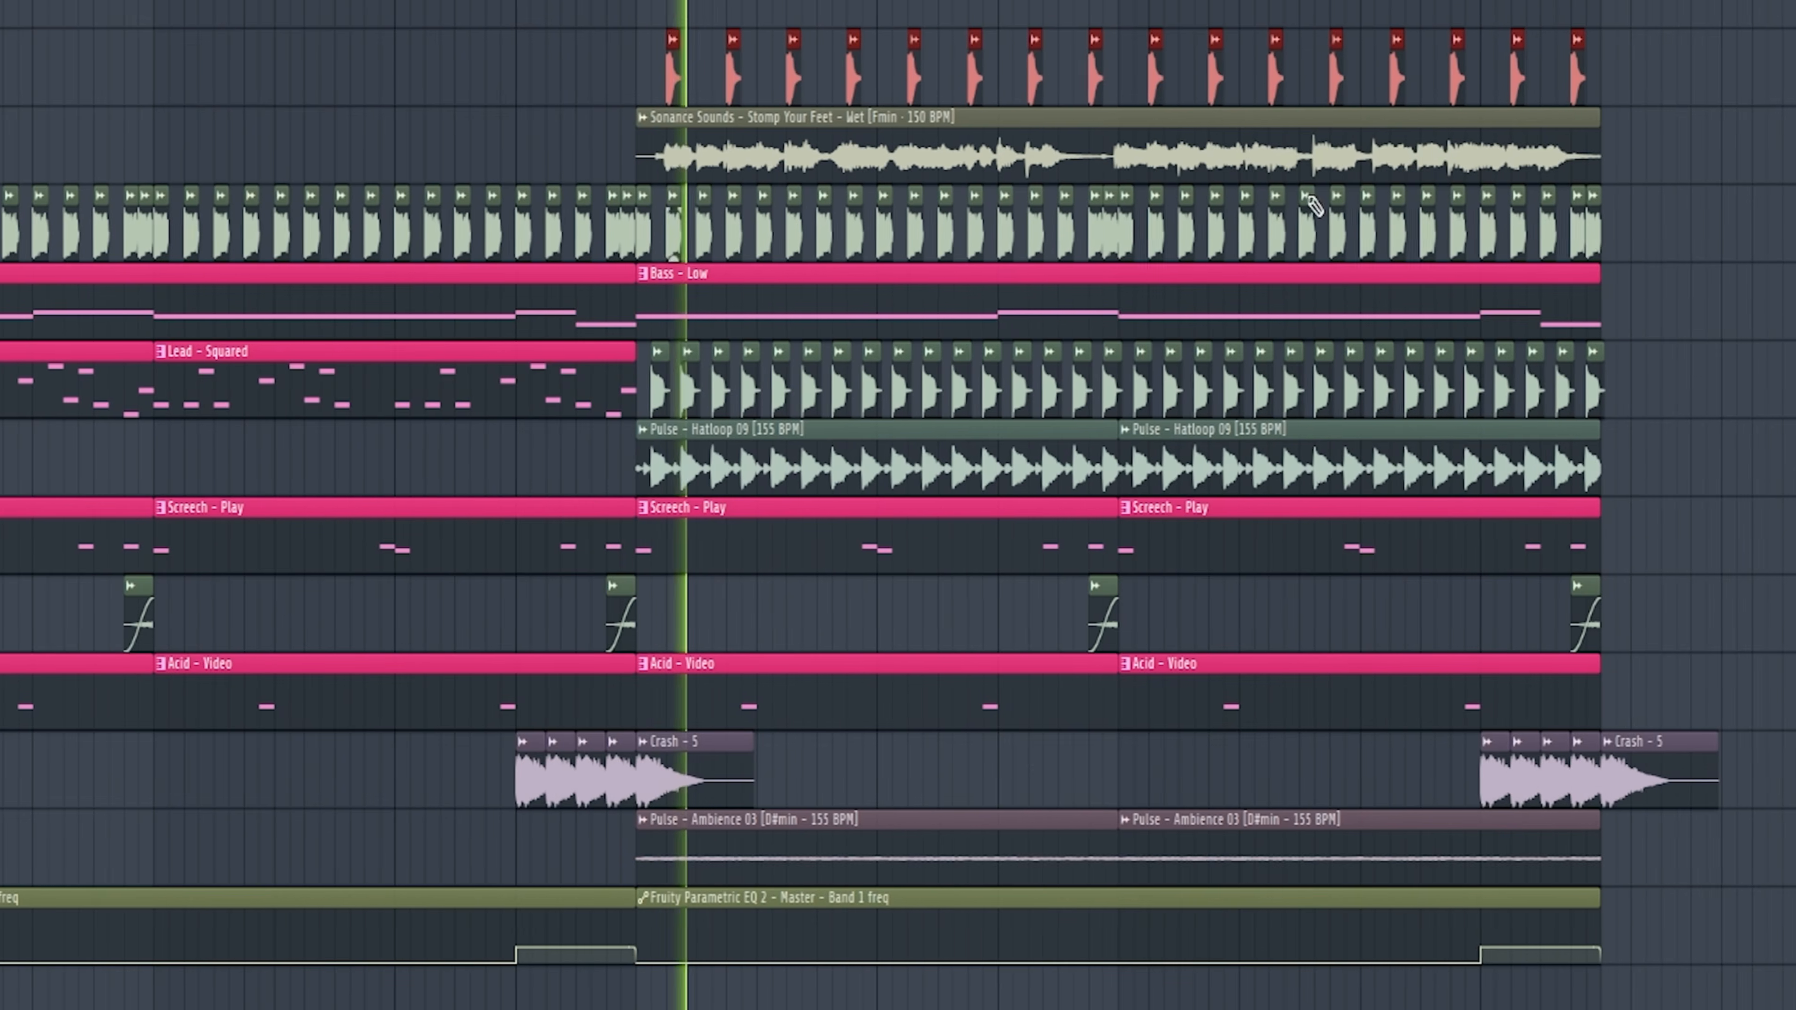
pyautogui.scroll(3, 912, 286)
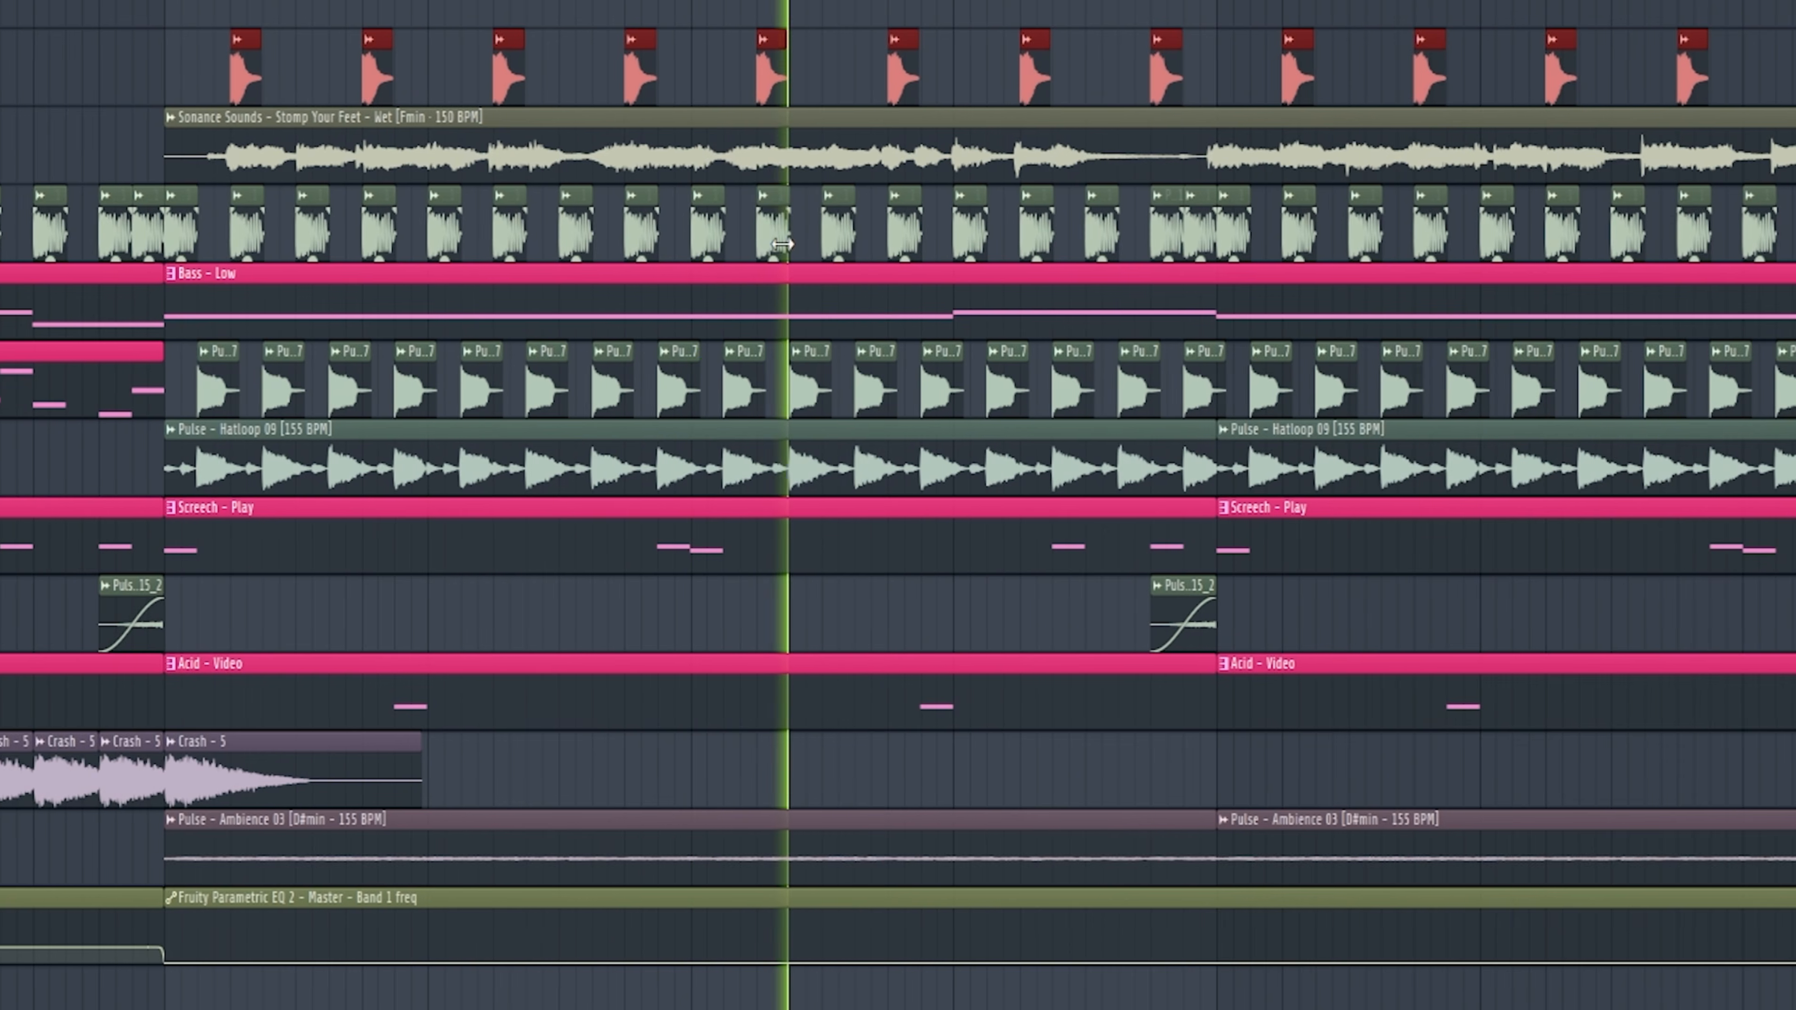
pyautogui.scroll(-3, 700, 213)
# Step: Place a copy of the Pulse - Template 02 riser on track 9 ending at bar 13 and play the transition into the lead
pyautogui.keyDown('ctrl'); pyautogui.click(374, 57); pyautogui.keyUp('ctrl')
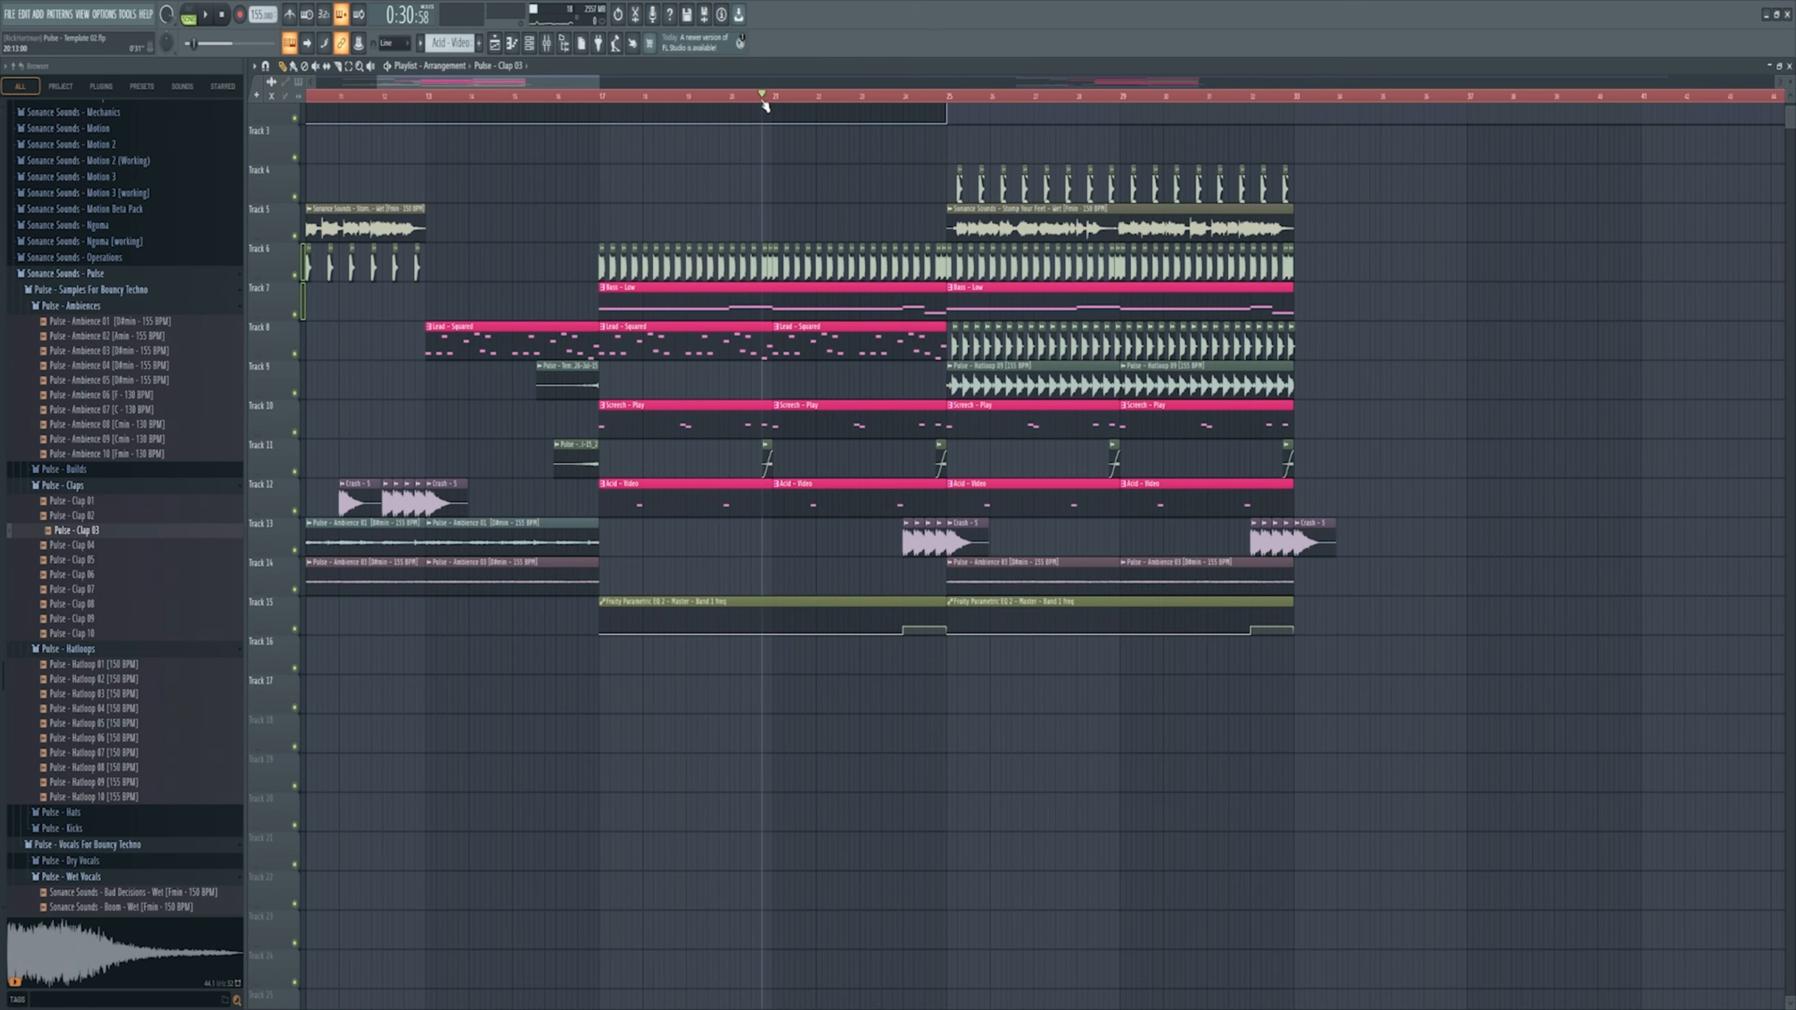
pyautogui.scroll(2, 832, 234)
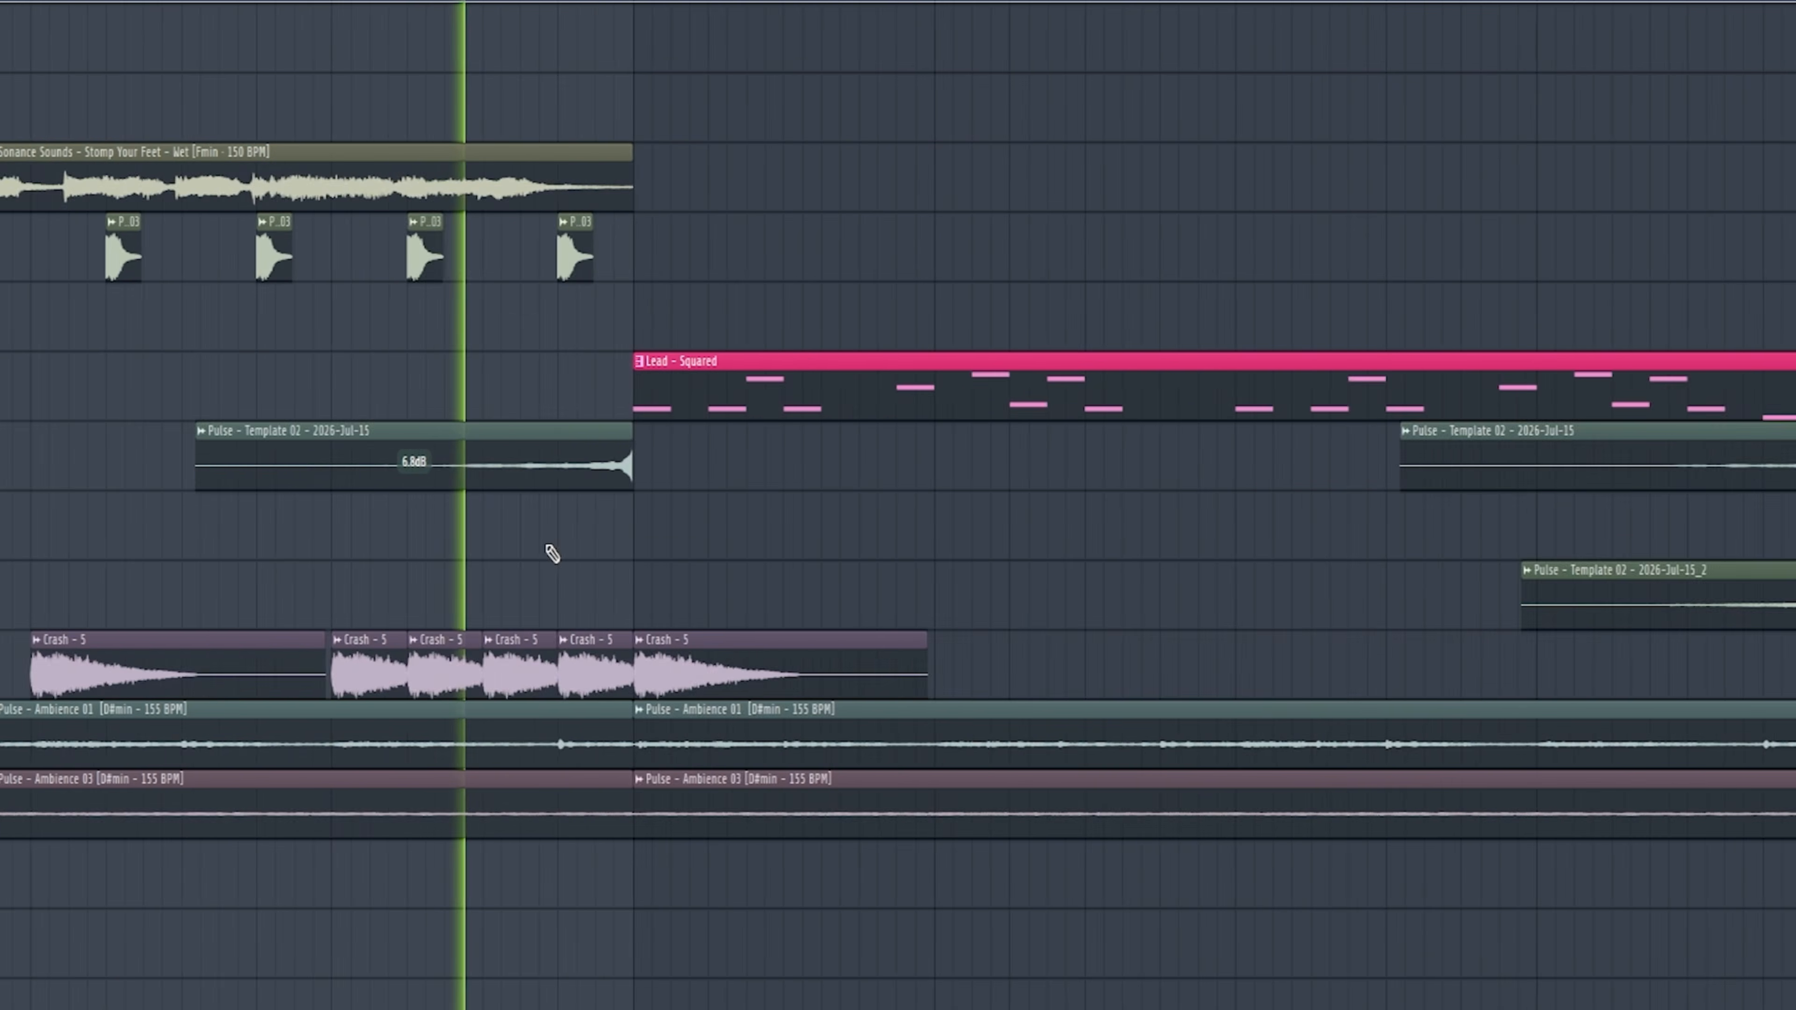
pyautogui.scroll(3, 550, 554)
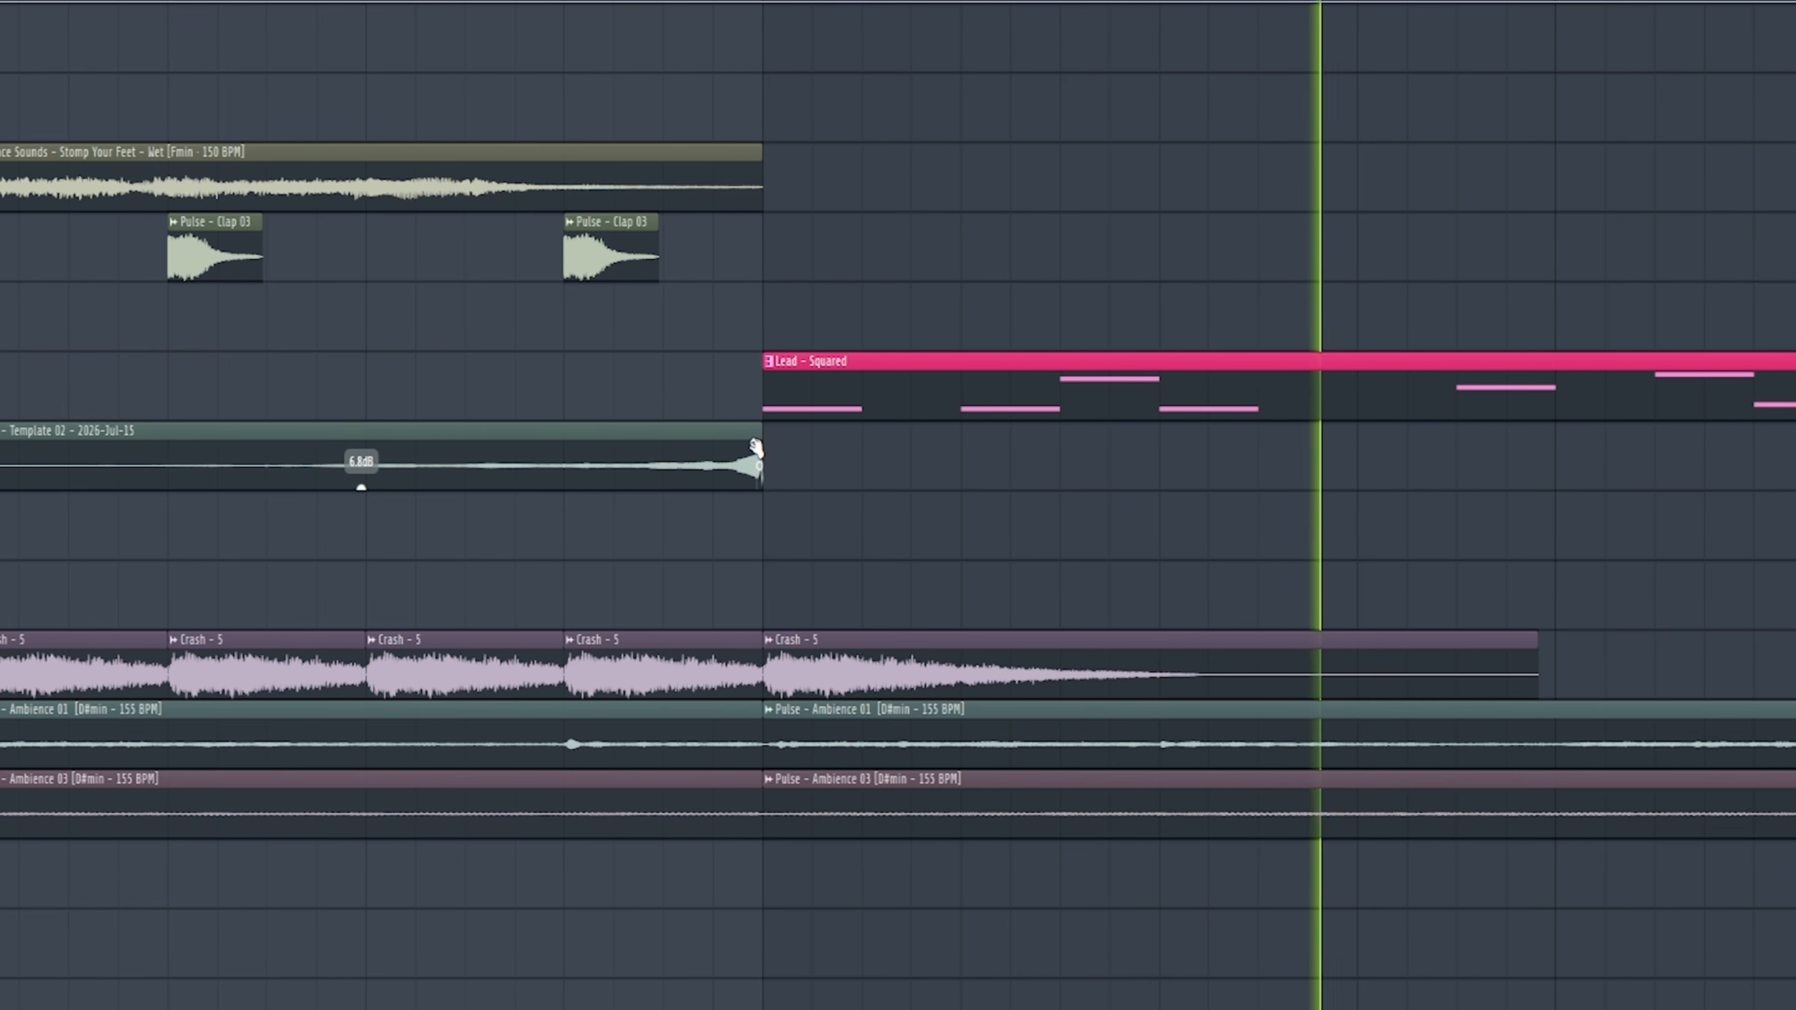
pyautogui.scroll(-2, 497, 566)
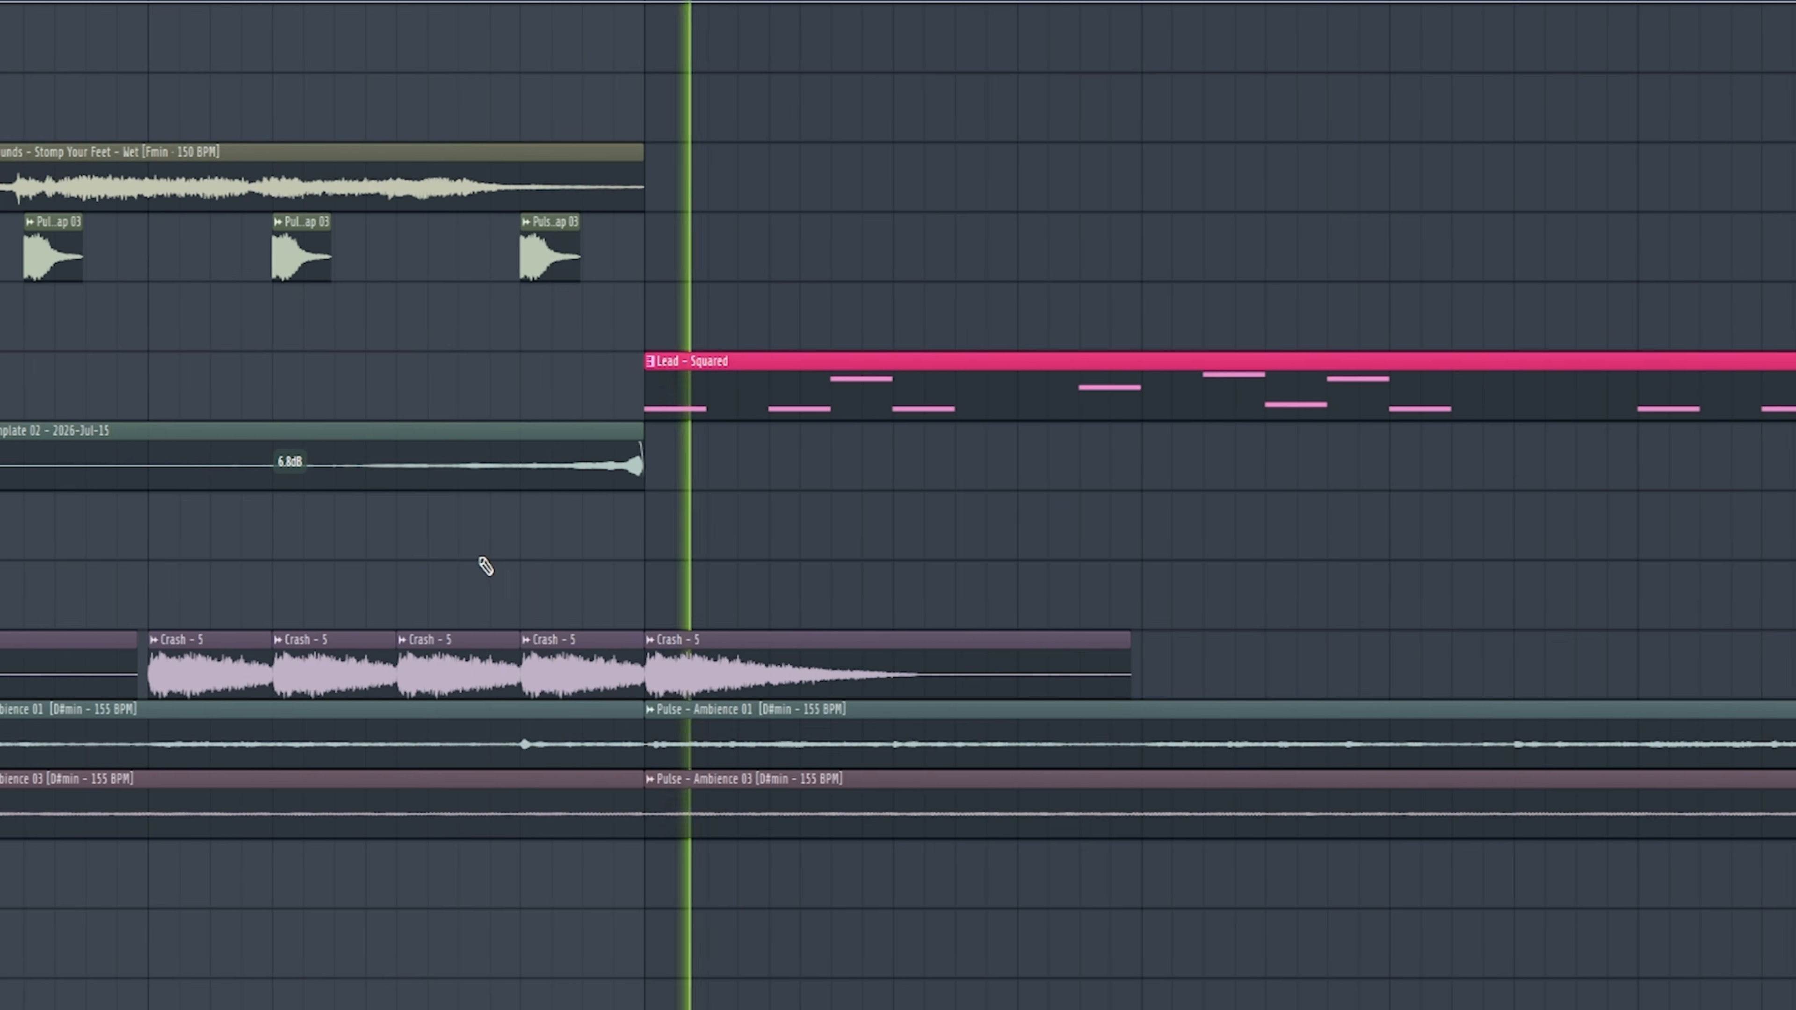
pyautogui.scroll(-2, 485, 566)
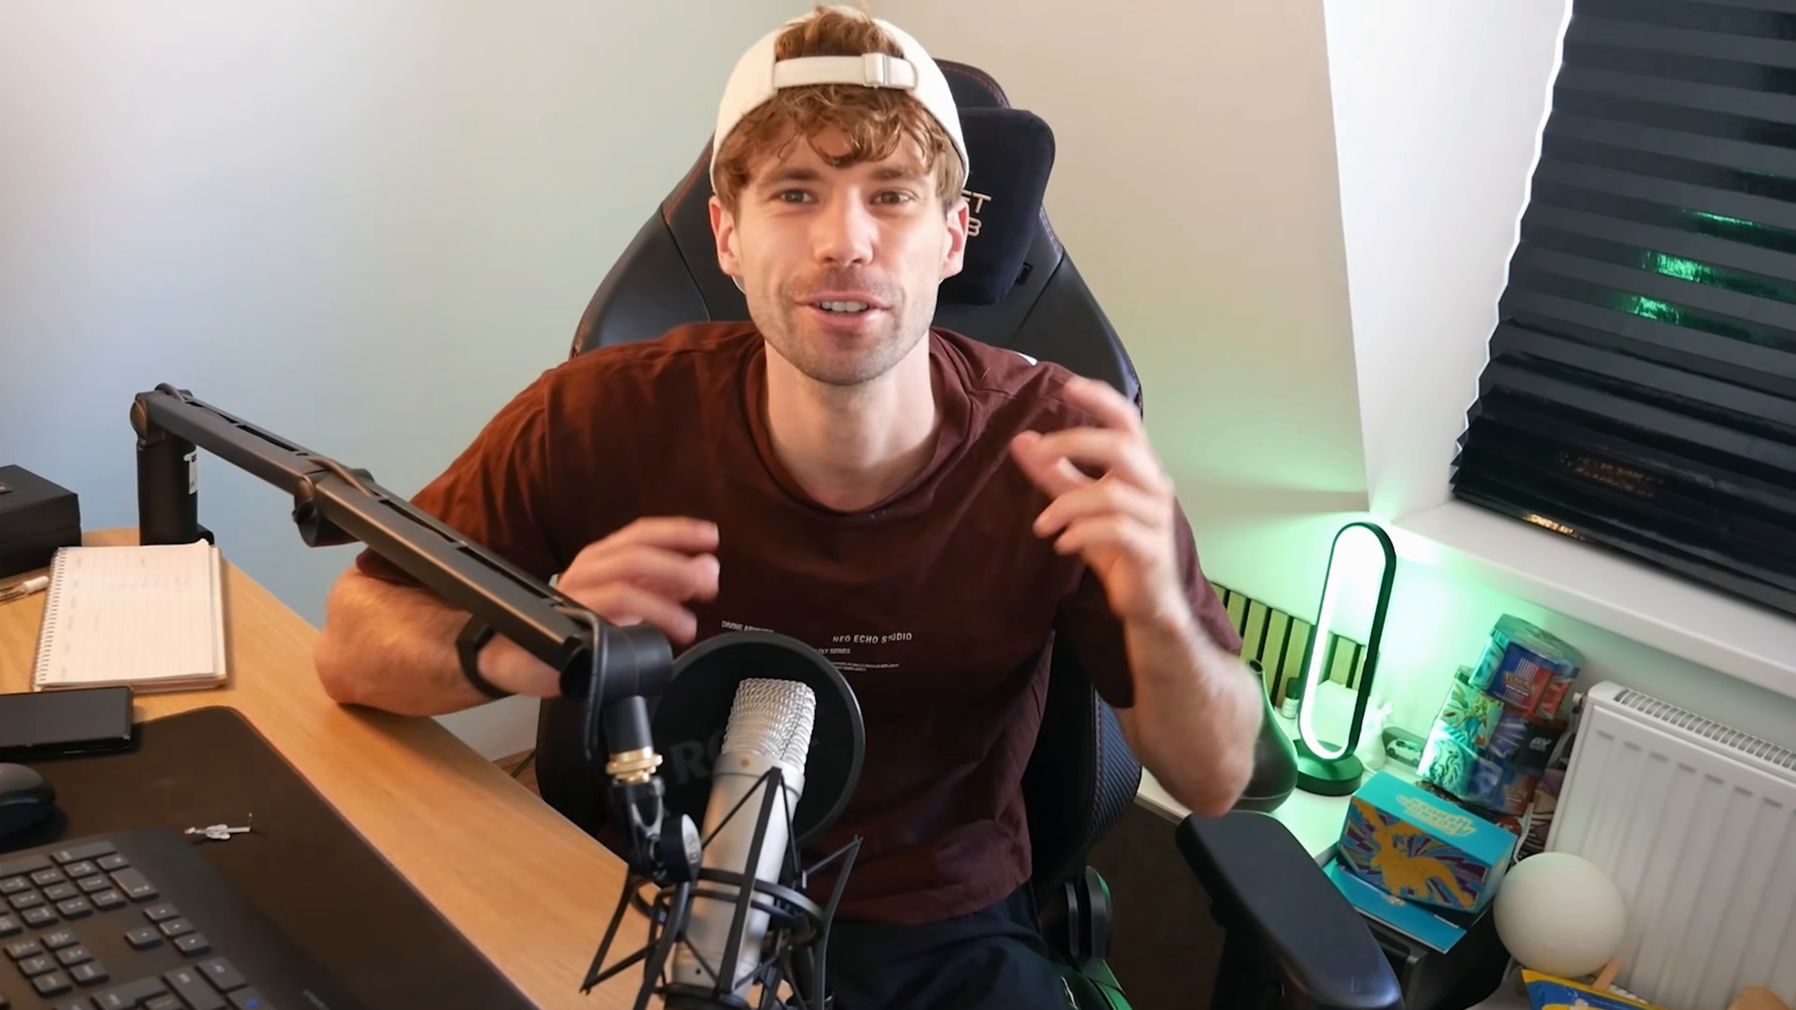